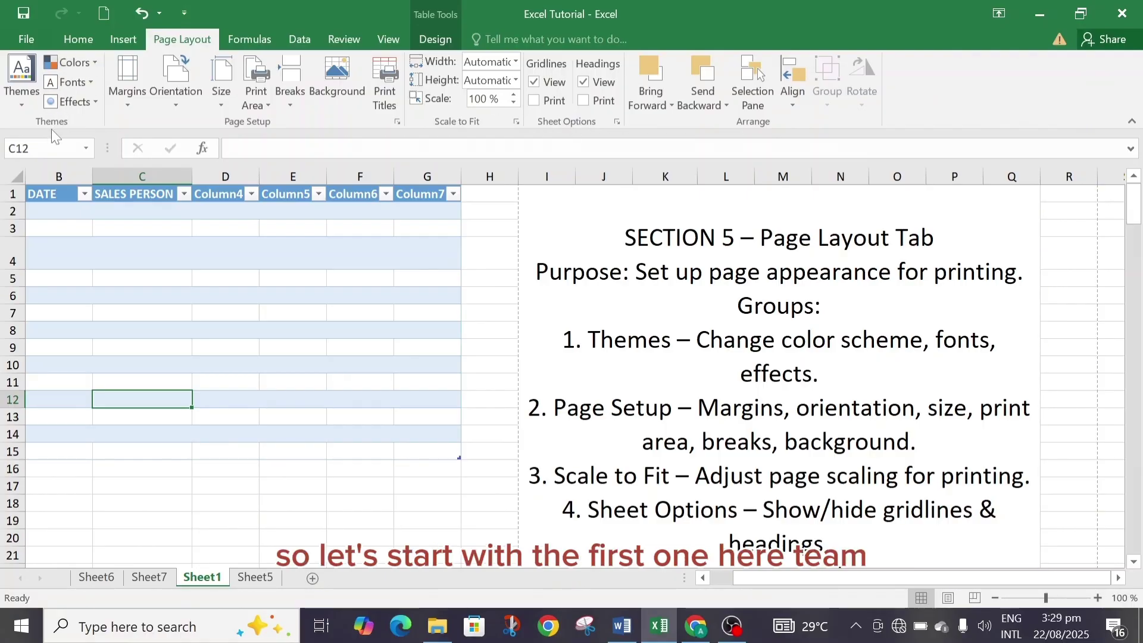
- Apply the Dividend theme to the workbook from the sales table on Sheet5
{"action": "left_click", "coordinate": [256, 578]}
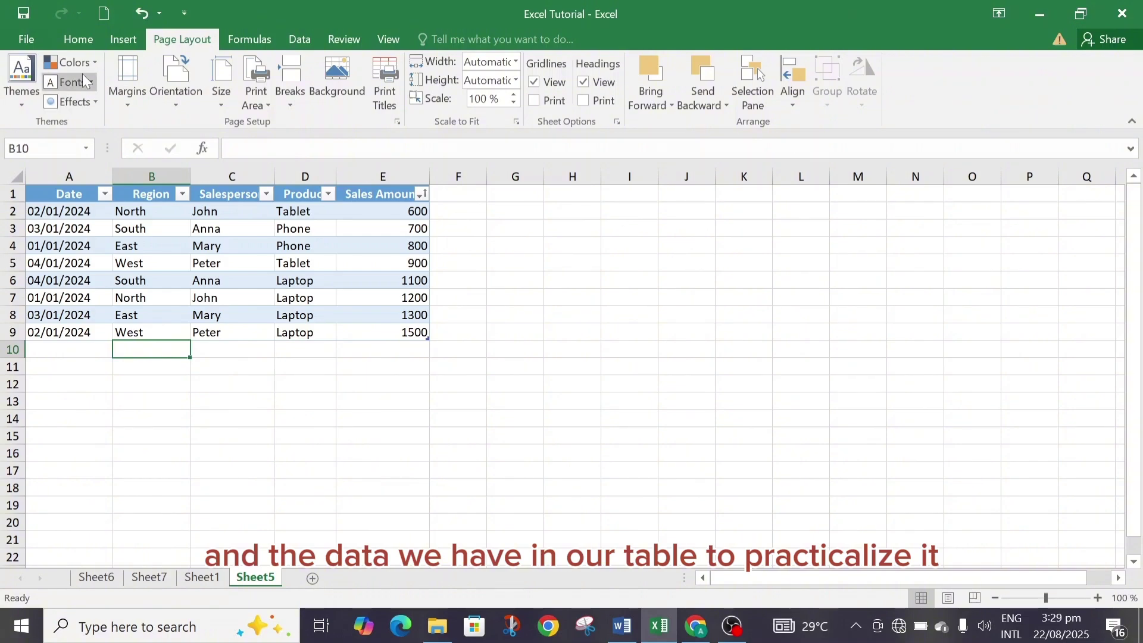
{"action": "left_click", "coordinate": [22, 101]}
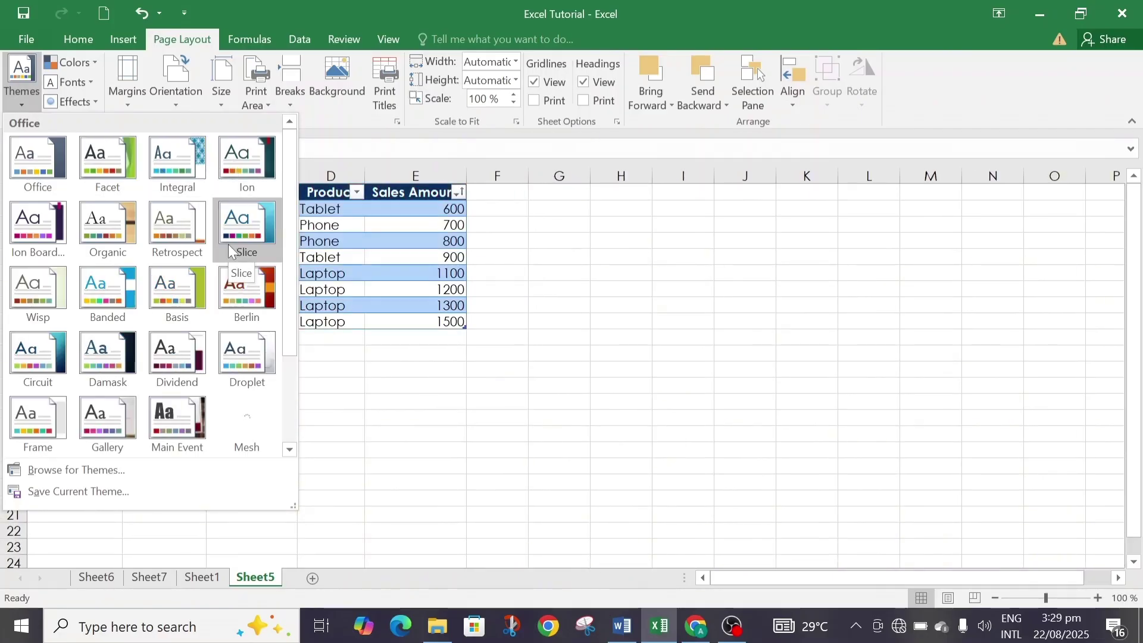
{"action": "left_click", "coordinate": [172, 359]}
{"action": "left_click", "coordinate": [172, 365]}
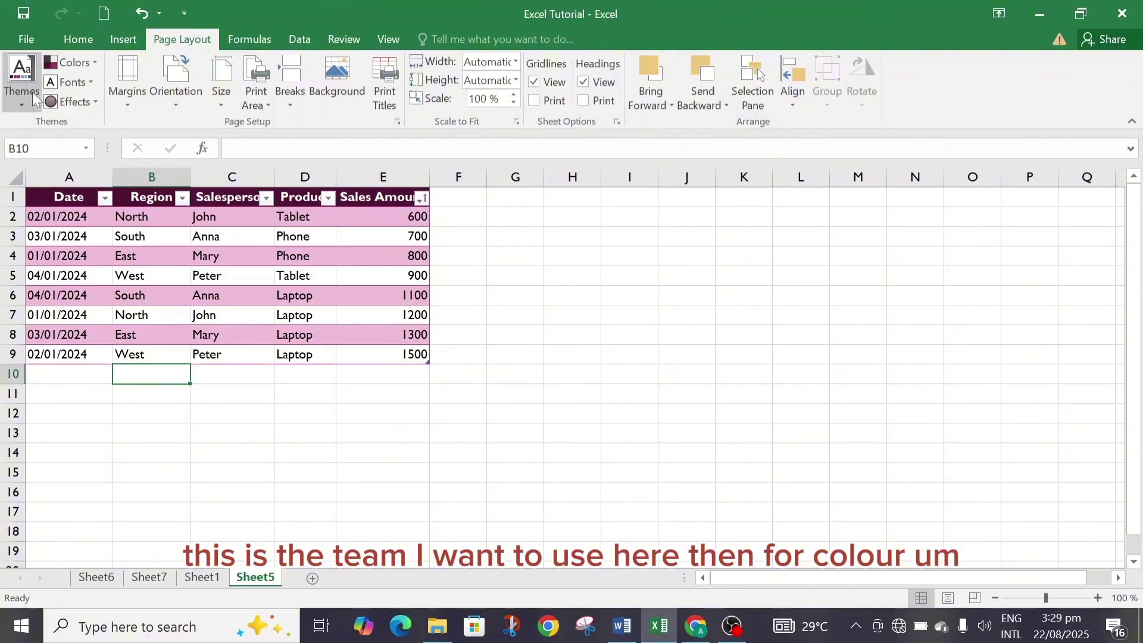
{"action": "left_click", "coordinate": [95, 61]}
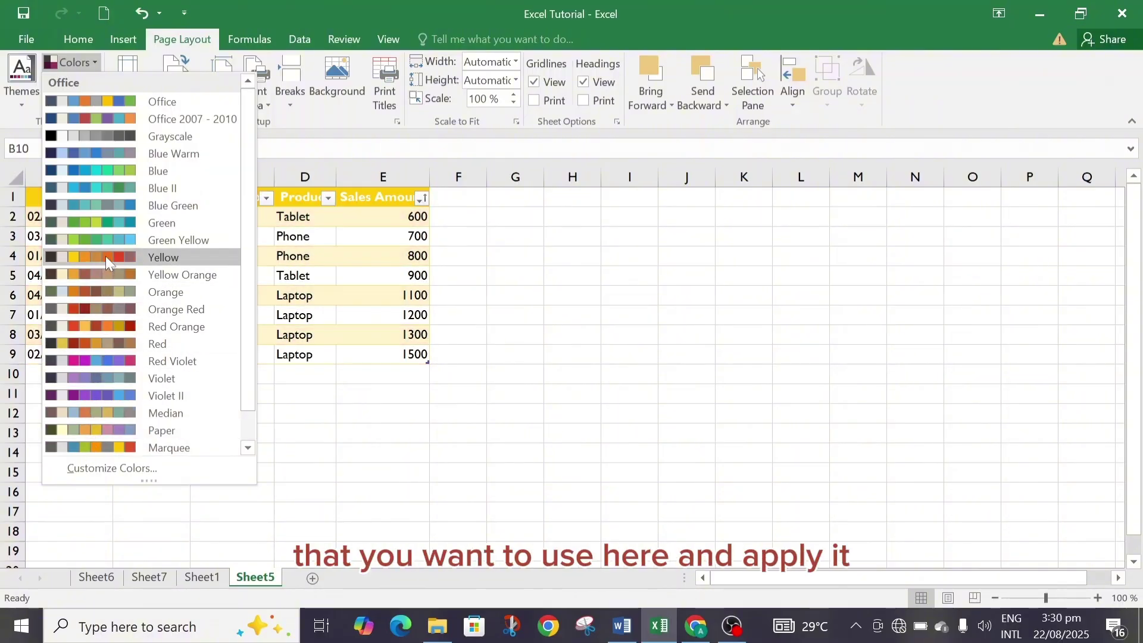
{"action": "left_click", "coordinate": [587, 249]}
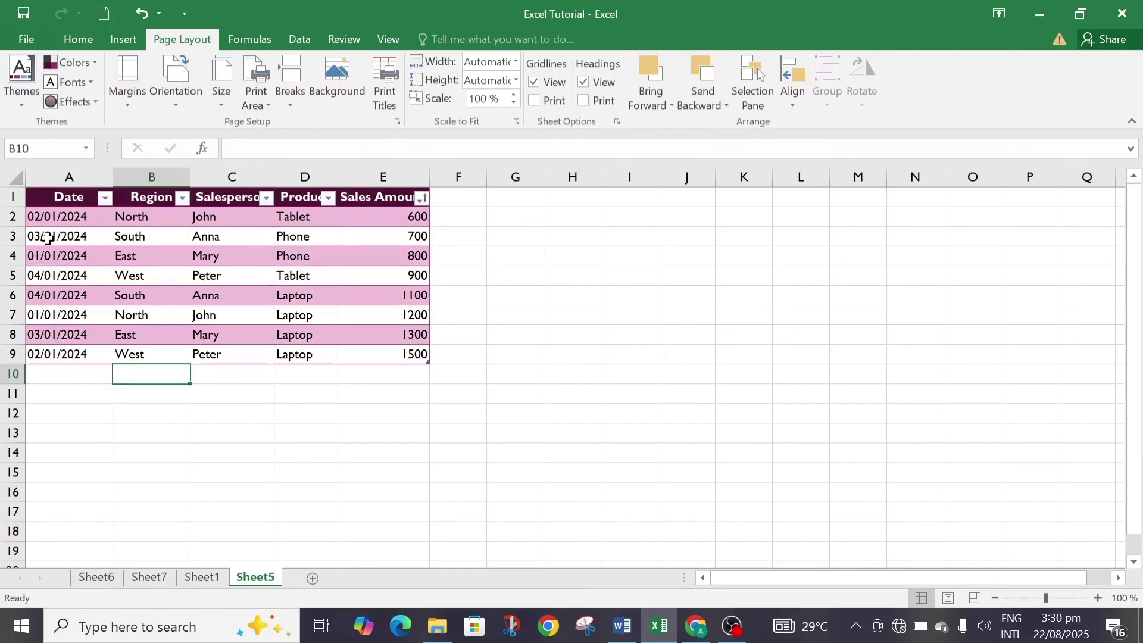
{"action": "left_click_drag", "start_coordinate": [34, 237], "coordinate": [373, 235]}
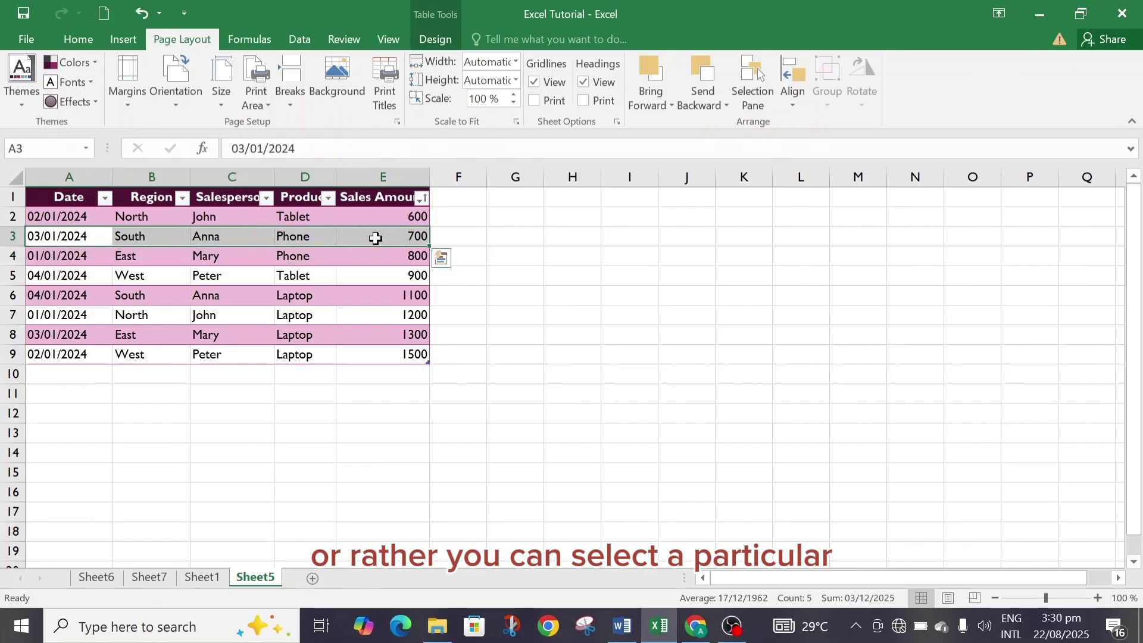
{"action": "left_click", "coordinate": [91, 59]}
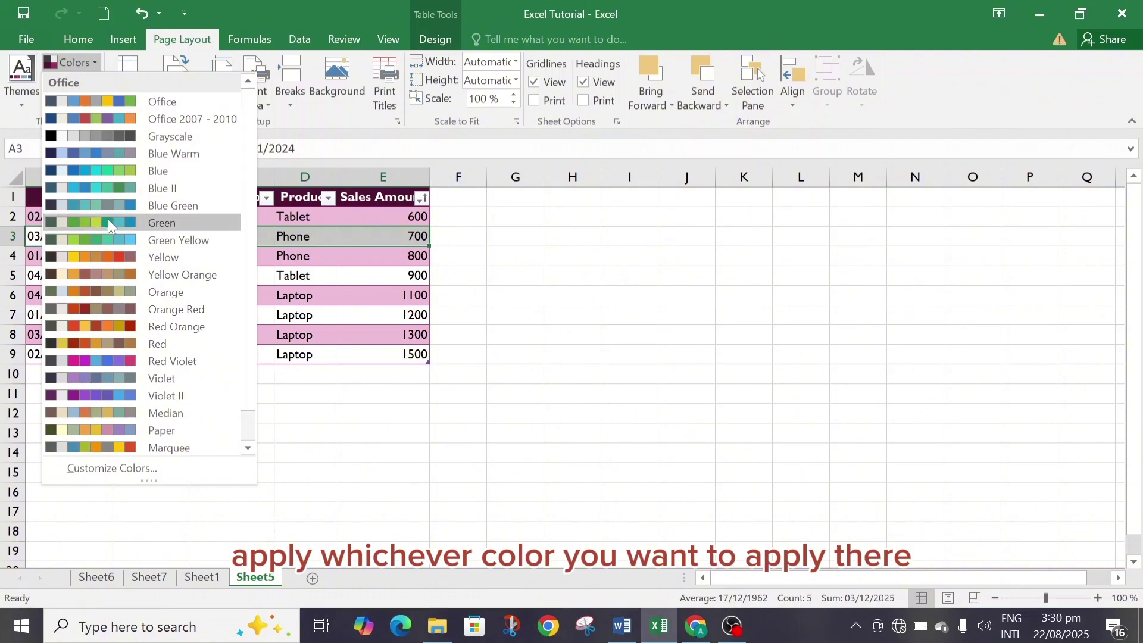
{"action": "left_click", "coordinate": [602, 298]}
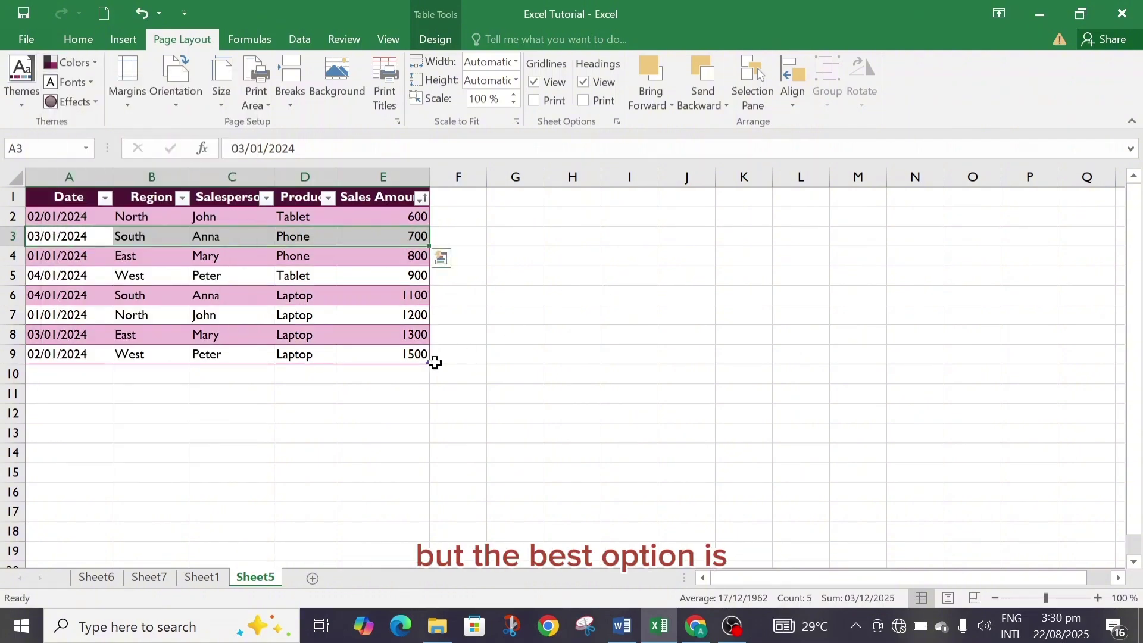
- Change the workbook's theme fonts to Franklin Gothic
{"action": "left_click", "coordinate": [18, 103]}
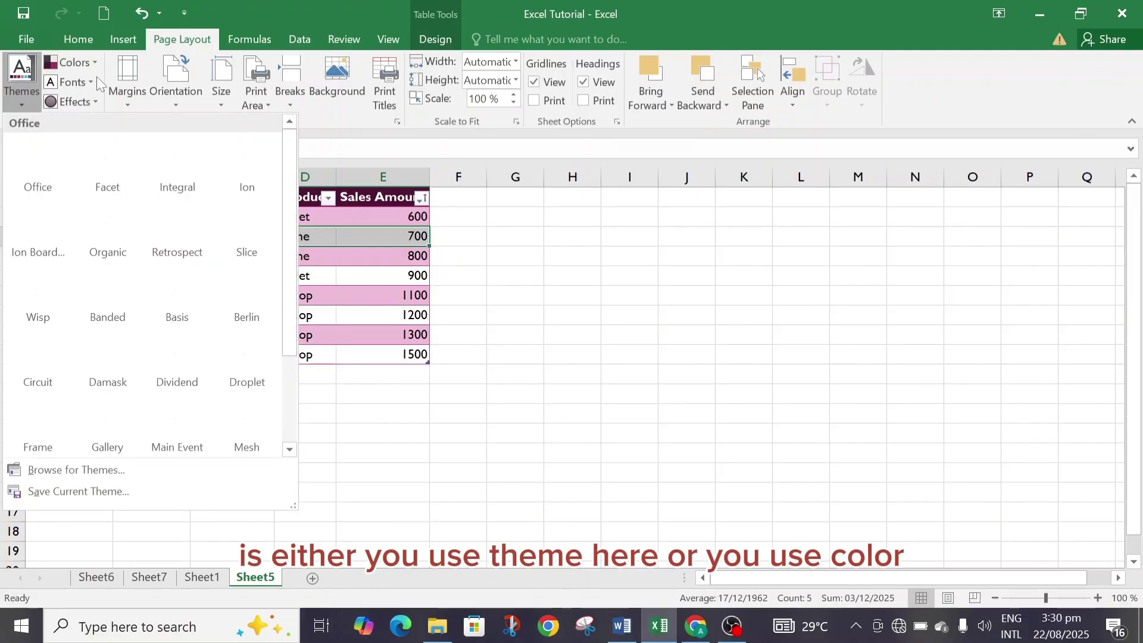
{"action": "left_click", "coordinate": [88, 83]}
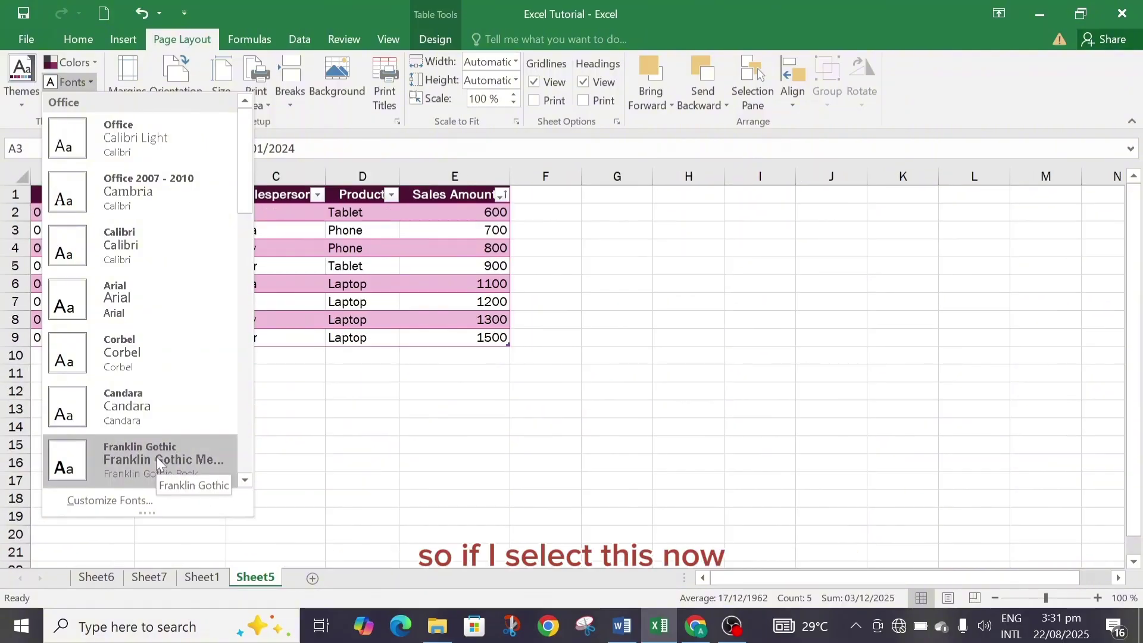
{"action": "left_click", "coordinate": [156, 456]}
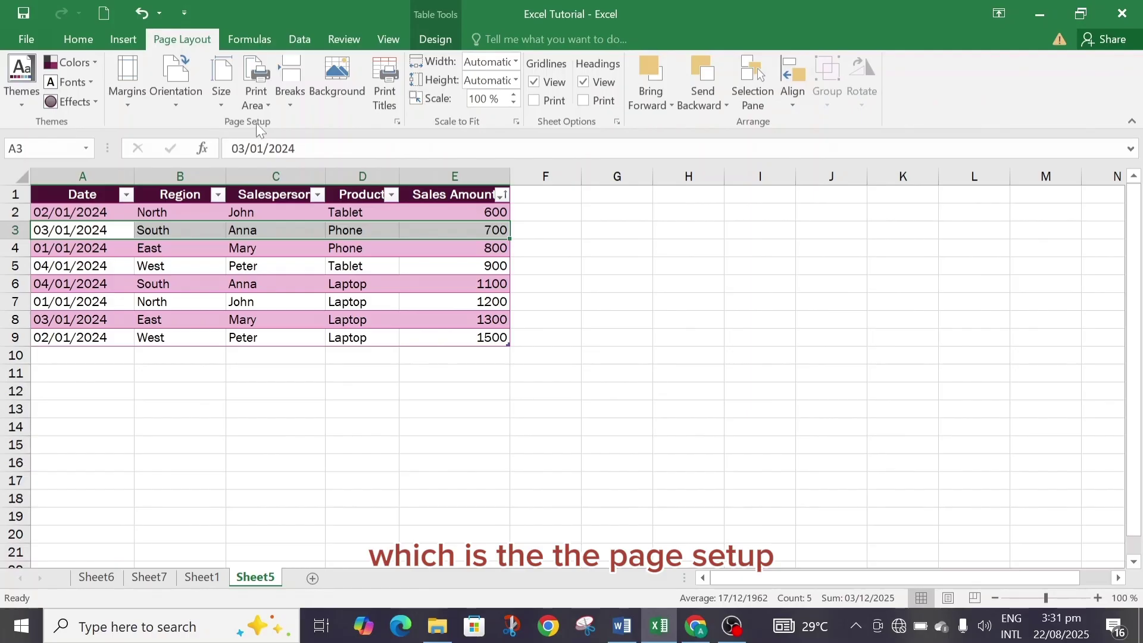
- Check the page setup notes on Sheet1, and set the page margins of Sheet5 to Wide
{"action": "left_click", "coordinate": [200, 577]}
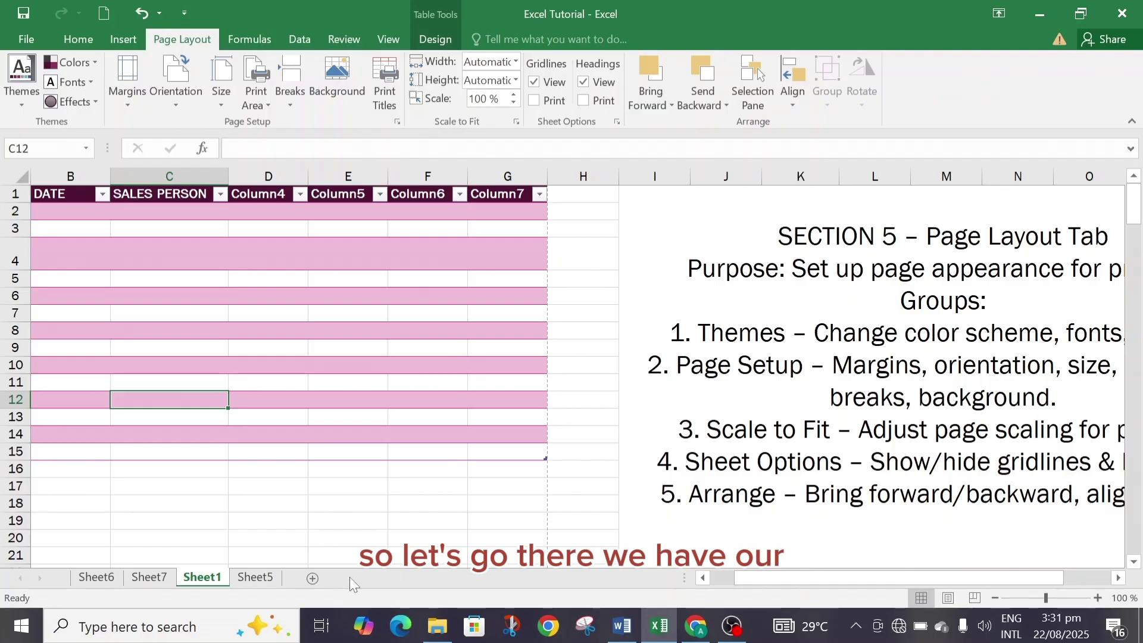
{"action": "left_click", "coordinate": [252, 576]}
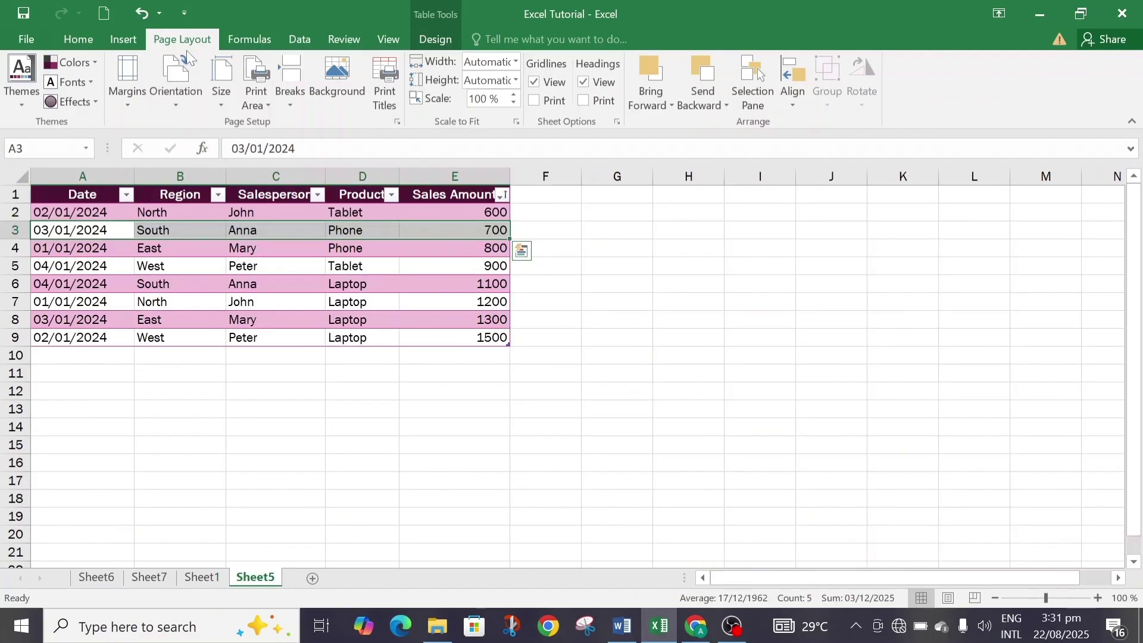
{"action": "left_click", "coordinate": [126, 105]}
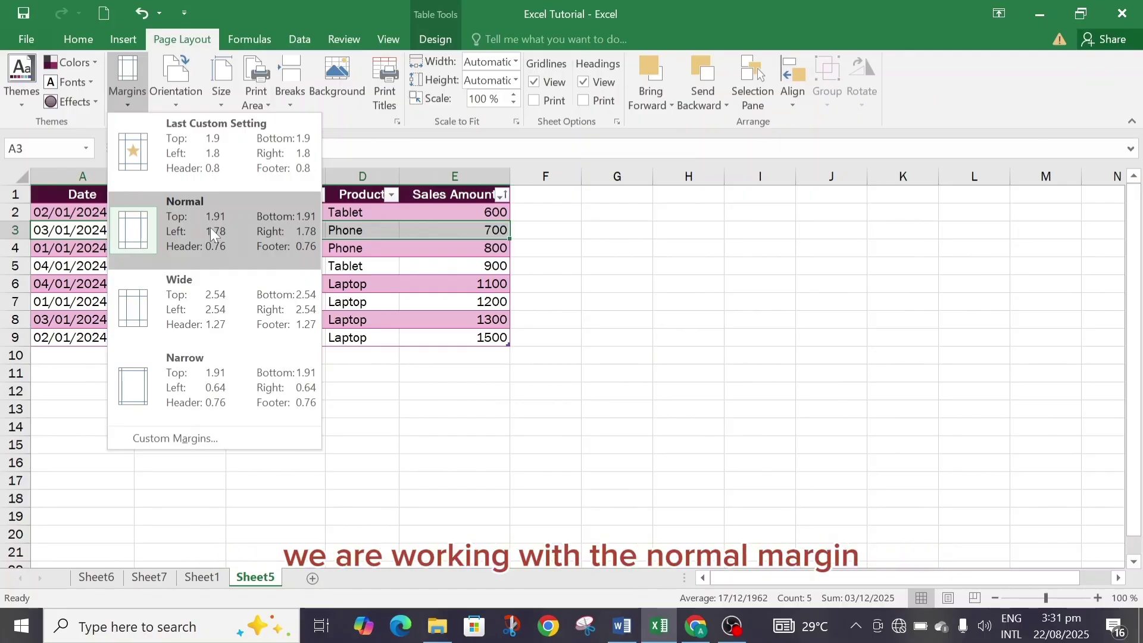
{"action": "left_click", "coordinate": [204, 301]}
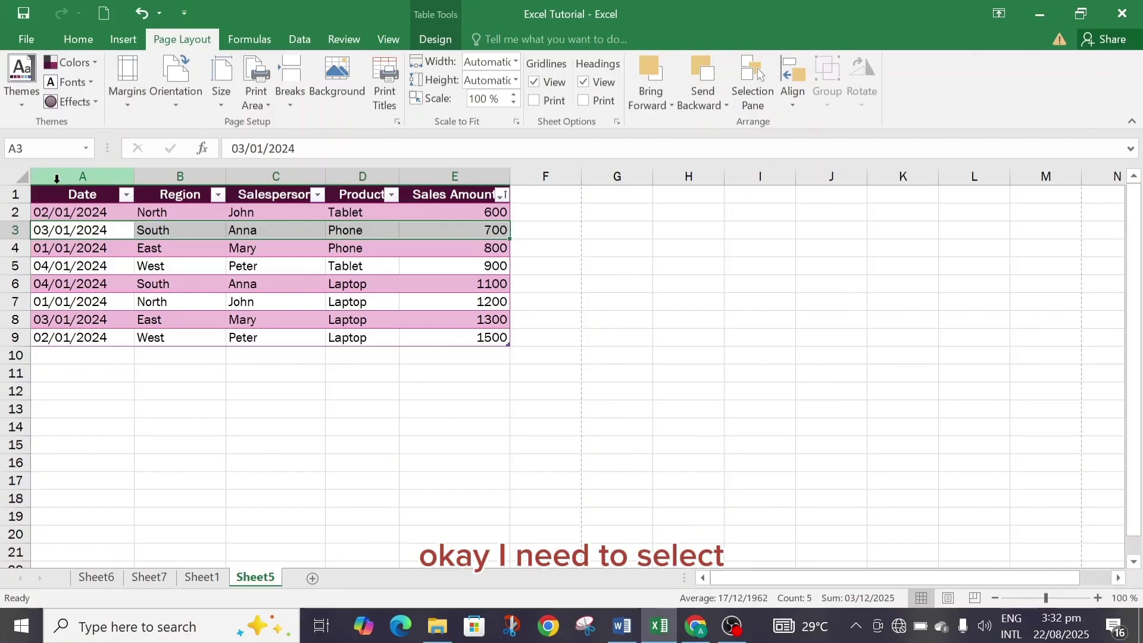
- Select columns A to F and set the page margins to Narrow
{"action": "left_click", "coordinate": [56, 178]}
{"action": "left_click_drag", "start_coordinate": [56, 179], "coordinate": [180, 178]}
{"action": "left_click_drag", "start_coordinate": [391, 234], "coordinate": [546, 242]}
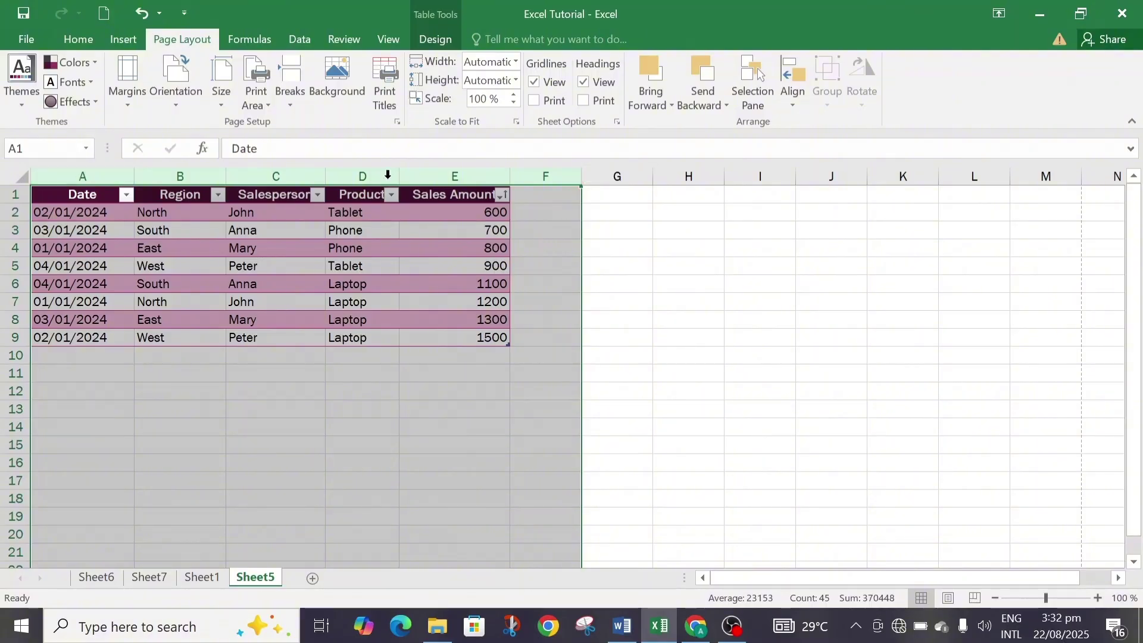
{"action": "left_click", "coordinate": [133, 104]}
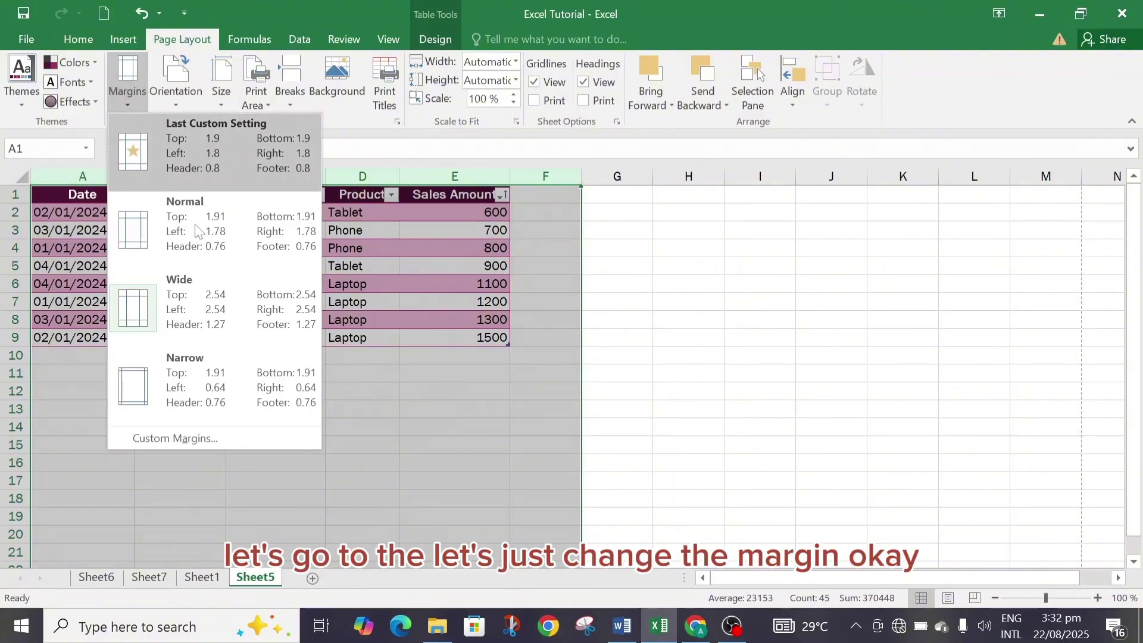
{"action": "left_click", "coordinate": [194, 366]}
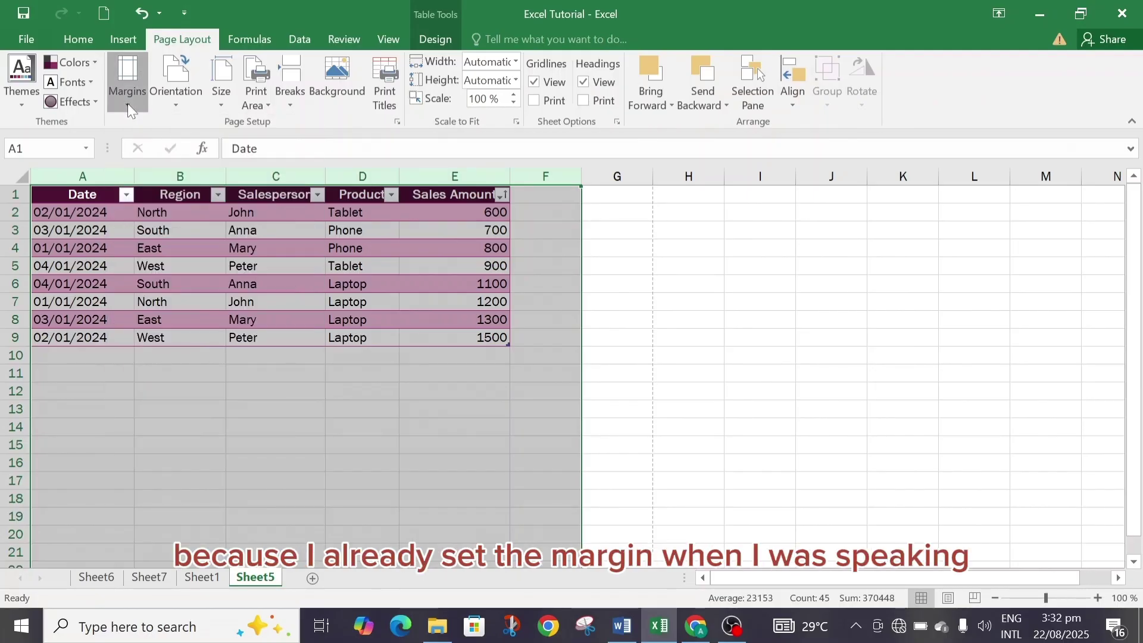
- Set the page margins of Sheet5 back to Normal and deselect the columns
{"action": "left_click", "coordinate": [128, 103]}
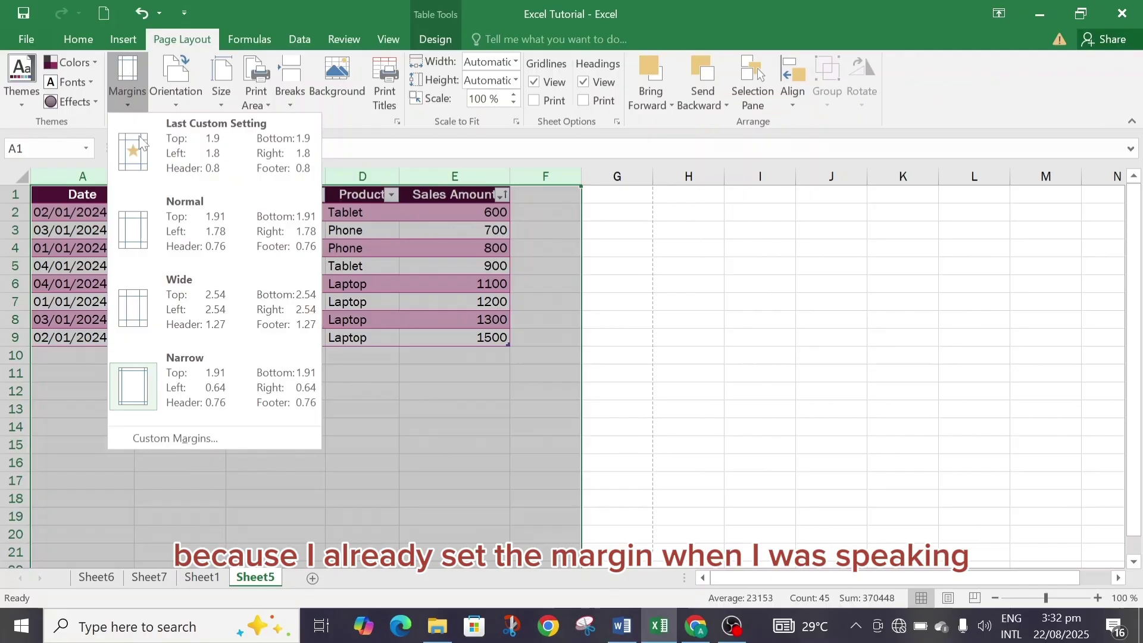
{"action": "left_click", "coordinate": [159, 231]}
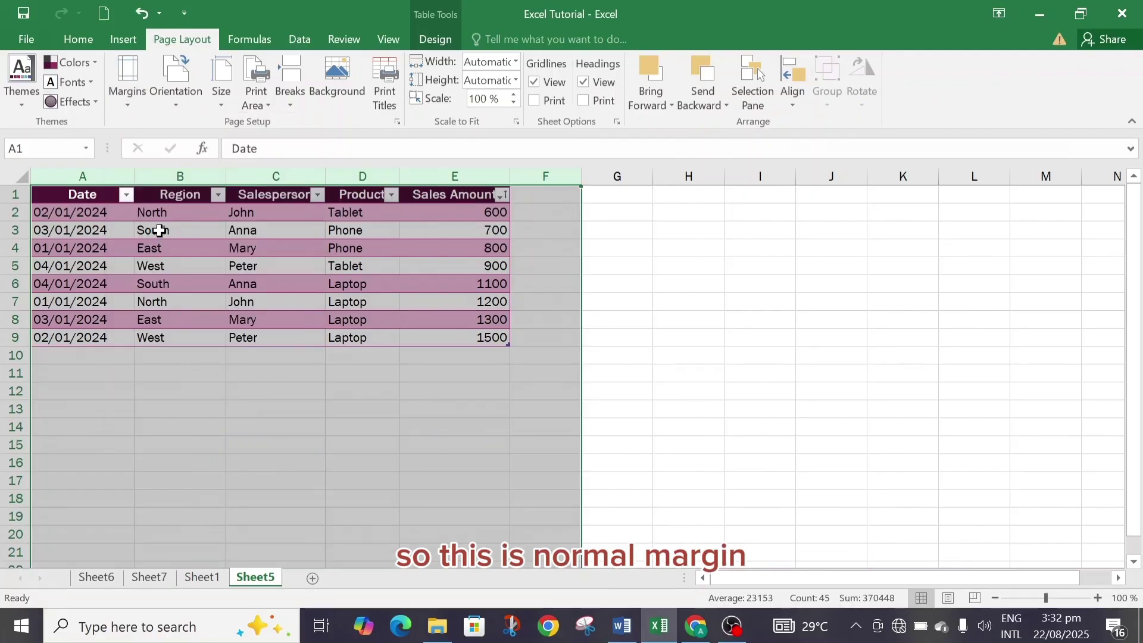
{"action": "left_click", "coordinate": [661, 286]}
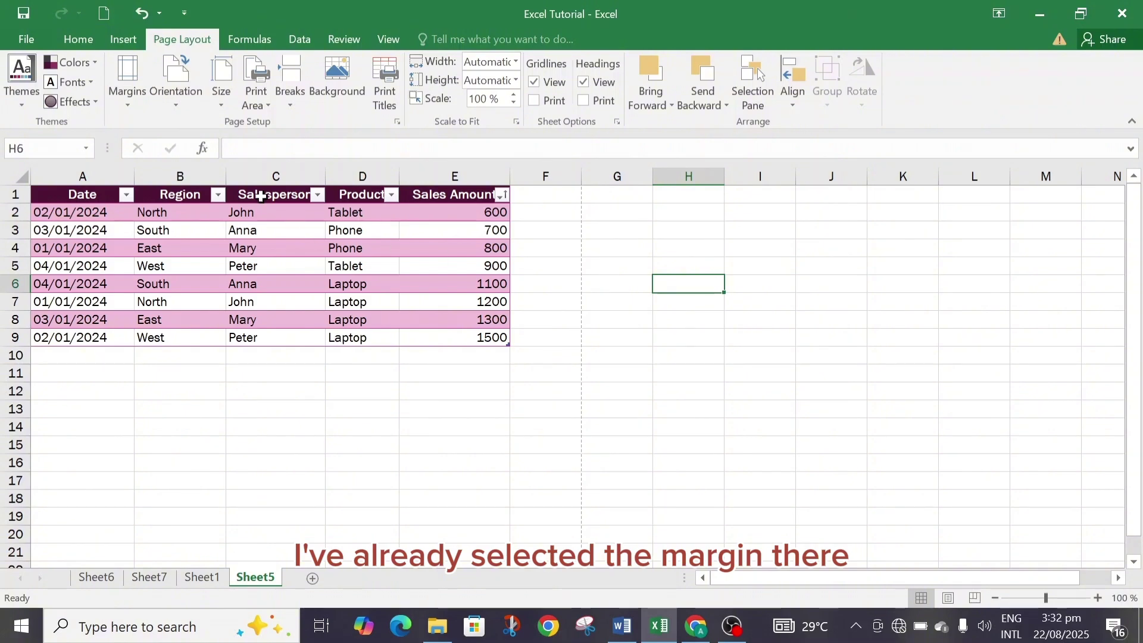
{"action": "left_click", "coordinate": [130, 101]}
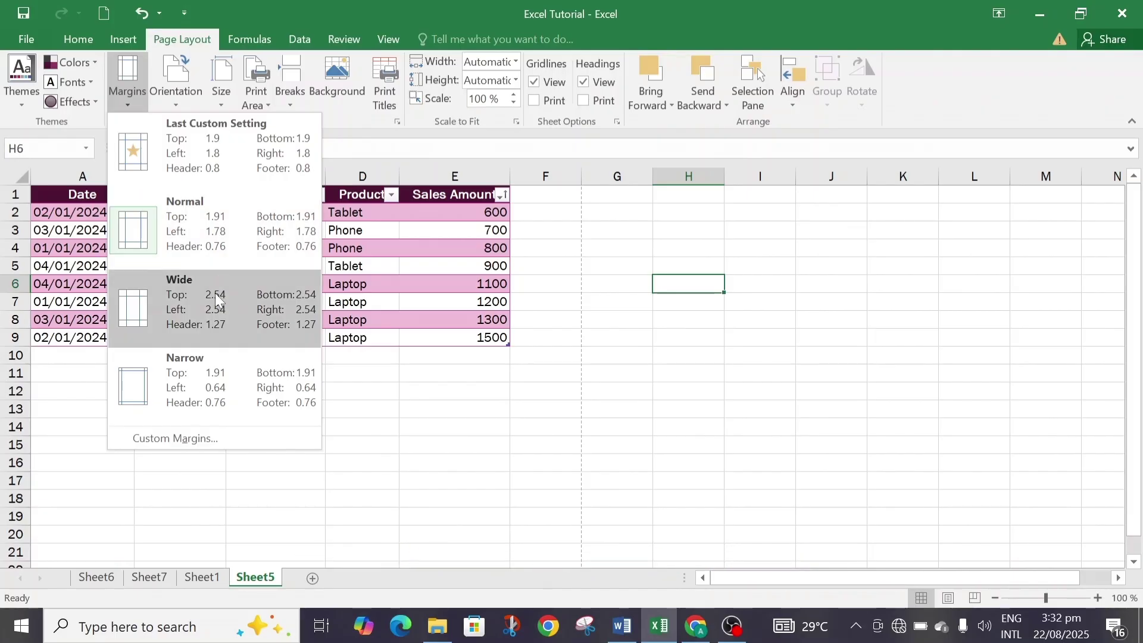
{"action": "left_click", "coordinate": [211, 231]}
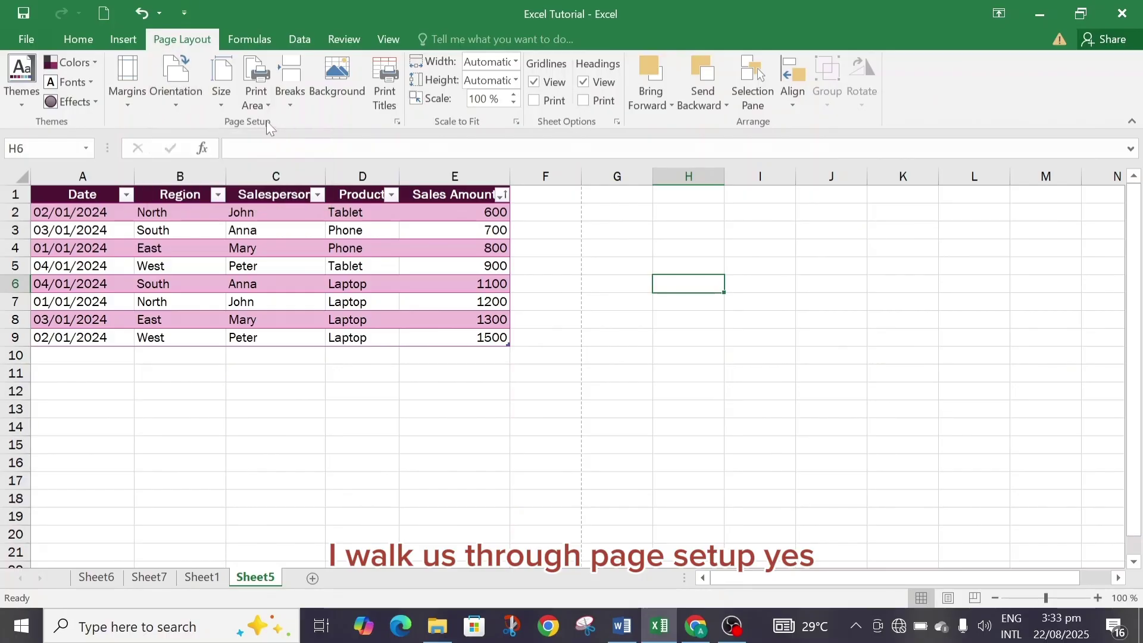
- Review the print preview and the Page Setup dialog's page options, and return to the worksheet without changes
{"action": "left_click", "coordinate": [20, 39]}
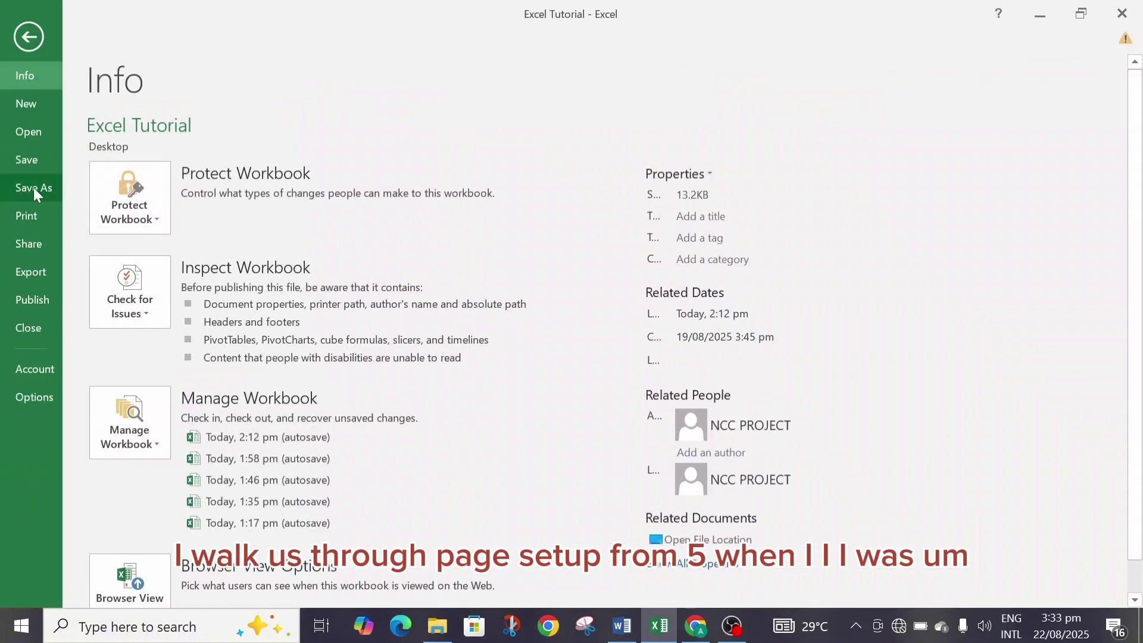
{"action": "left_click", "coordinate": [33, 219]}
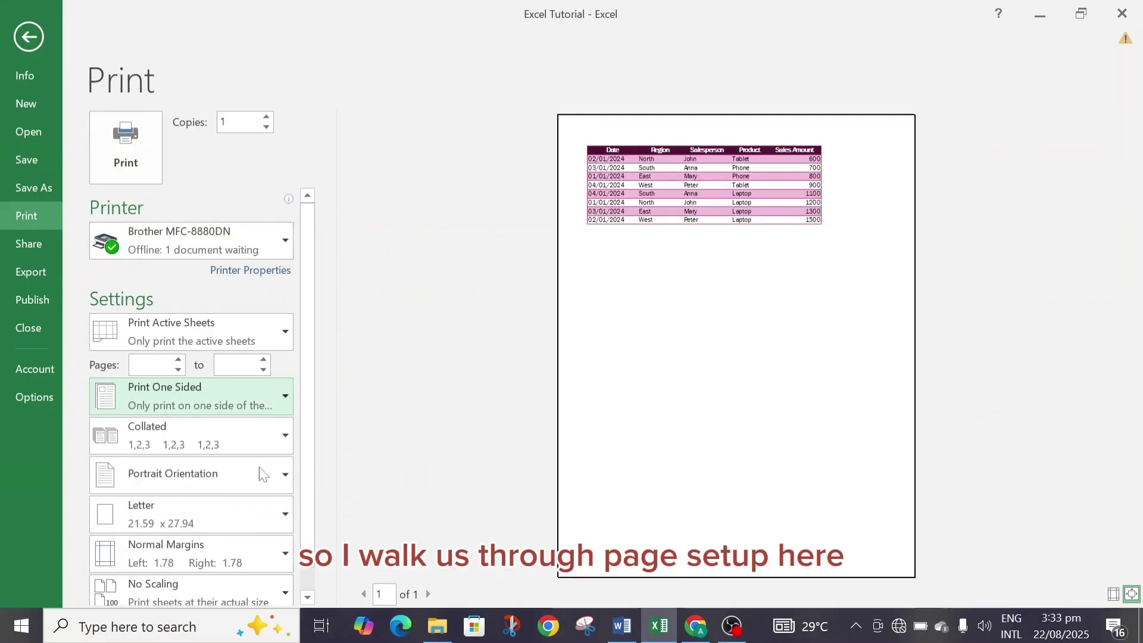
{"action": "scroll", "coordinate": [306, 503], "scroll_direction": "down", "scroll_amount": 1}
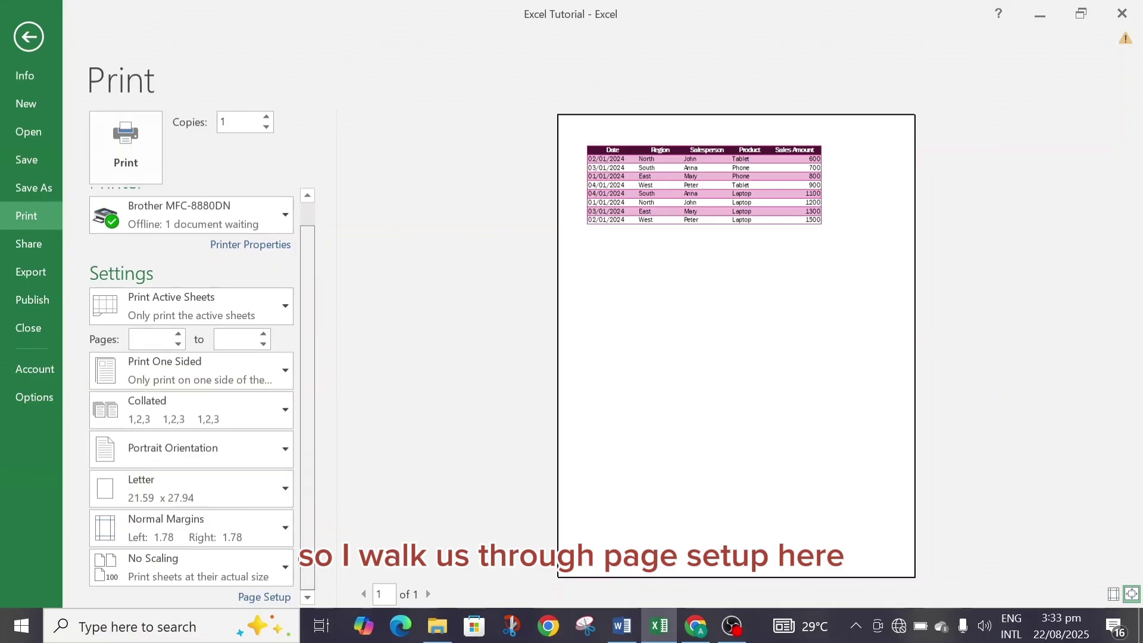
{"action": "left_click", "coordinate": [267, 598]}
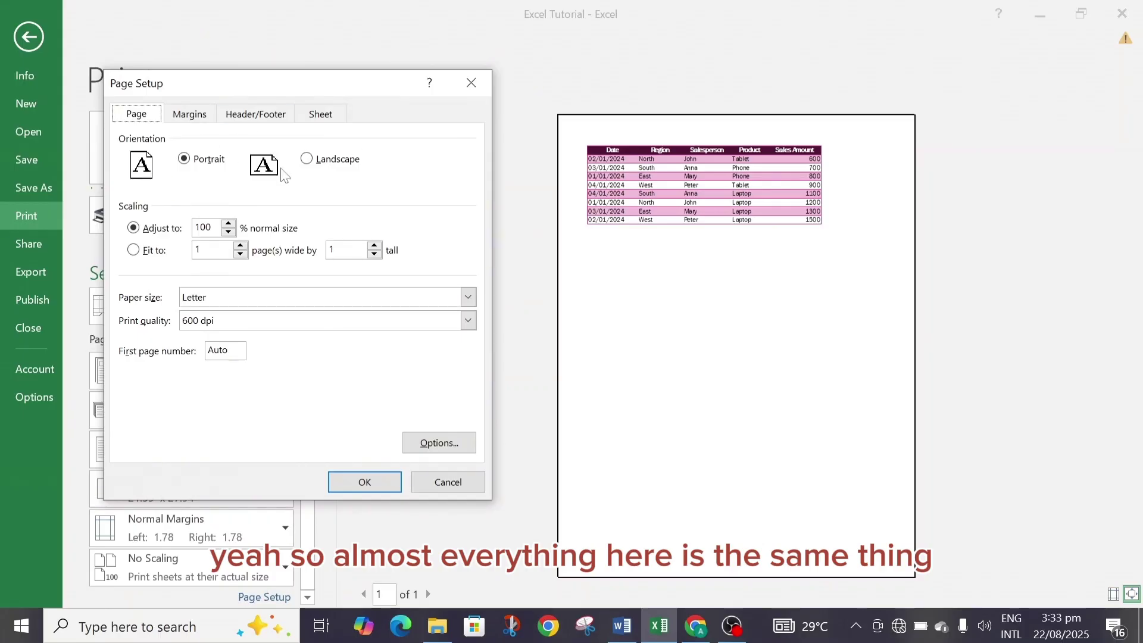
{"action": "left_click", "coordinate": [472, 83]}
{"action": "left_click", "coordinate": [33, 37]}
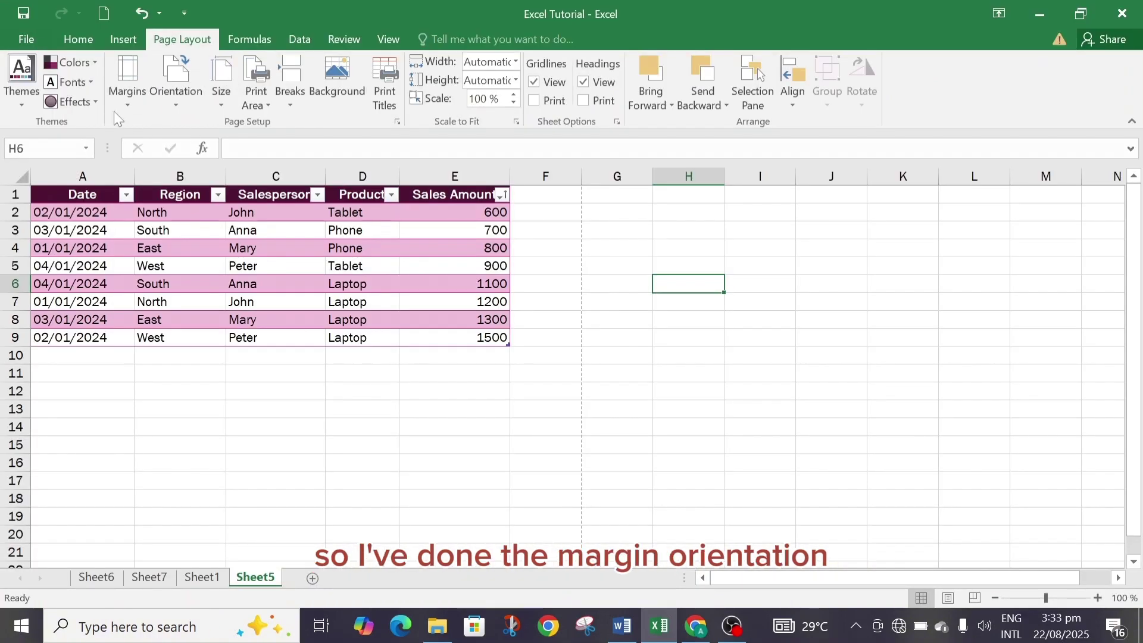
- Switch the page orientation of Sheet5 to Landscape and back to Portrait
{"action": "left_click", "coordinate": [170, 106]}
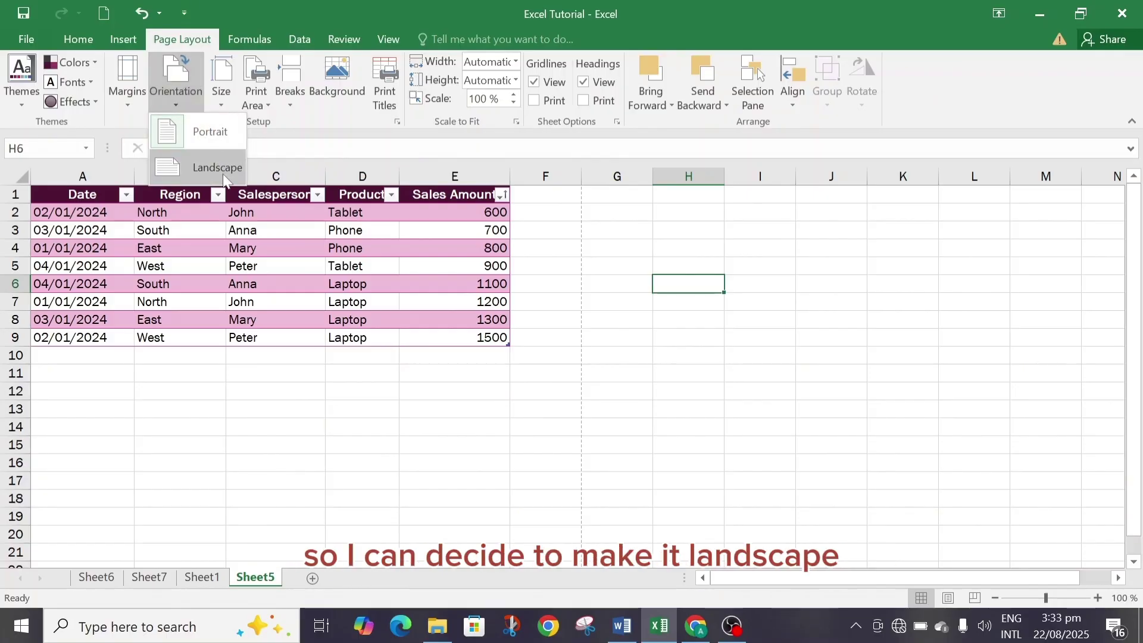
{"action": "left_click", "coordinate": [205, 166]}
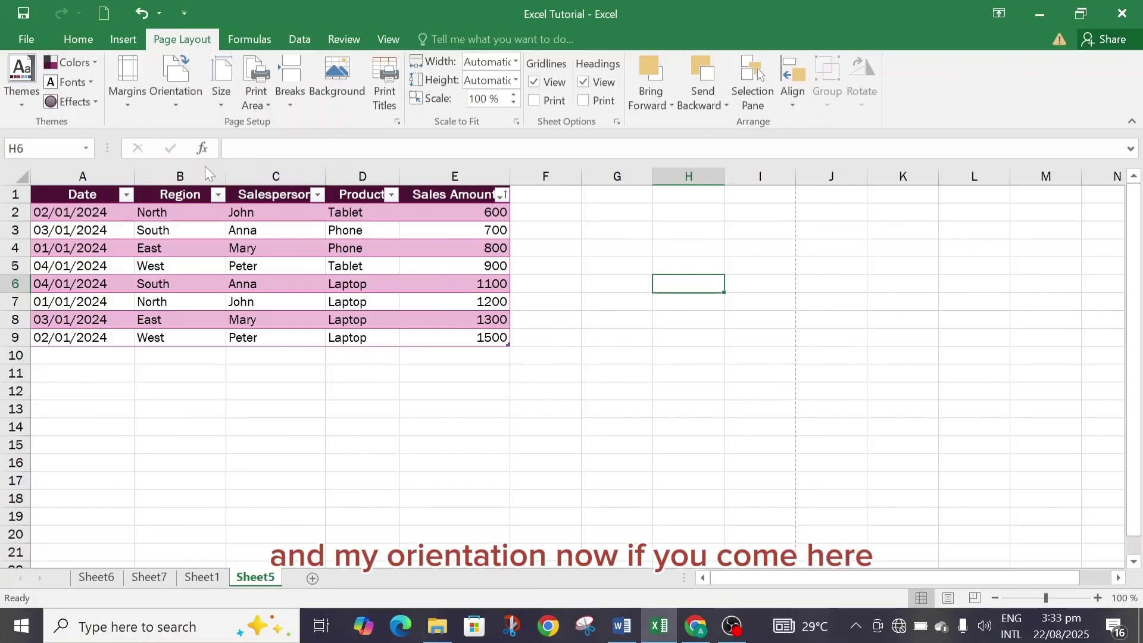
{"action": "left_click", "coordinate": [177, 94]}
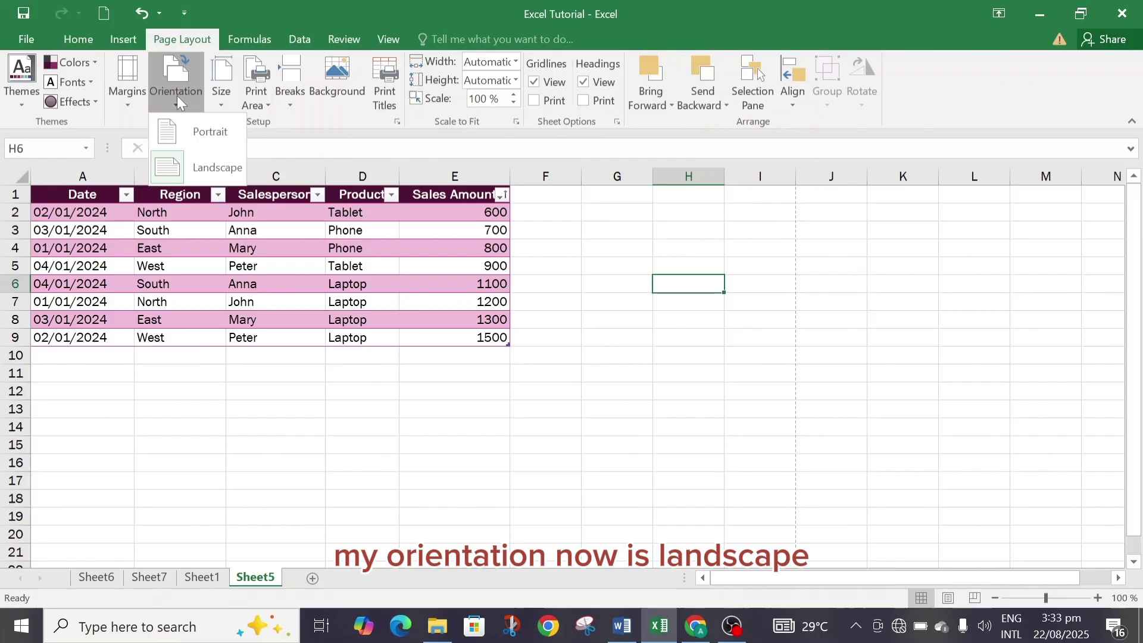
{"action": "left_click", "coordinate": [204, 127]}
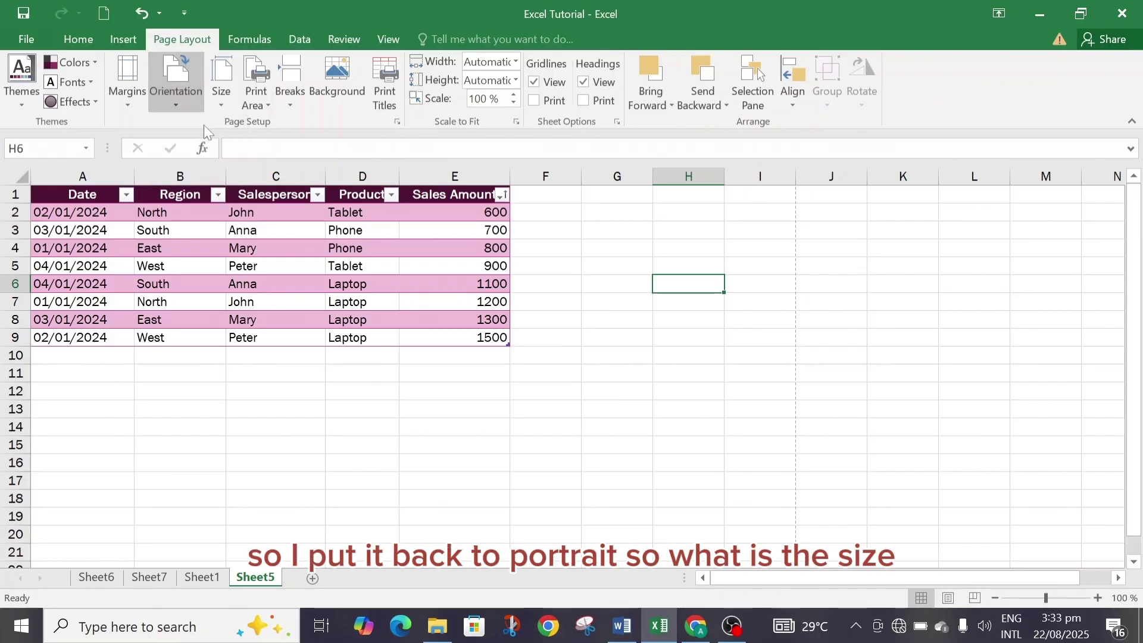
- Set the paper size of Sheet5 to A4
{"action": "left_click", "coordinate": [227, 102]}
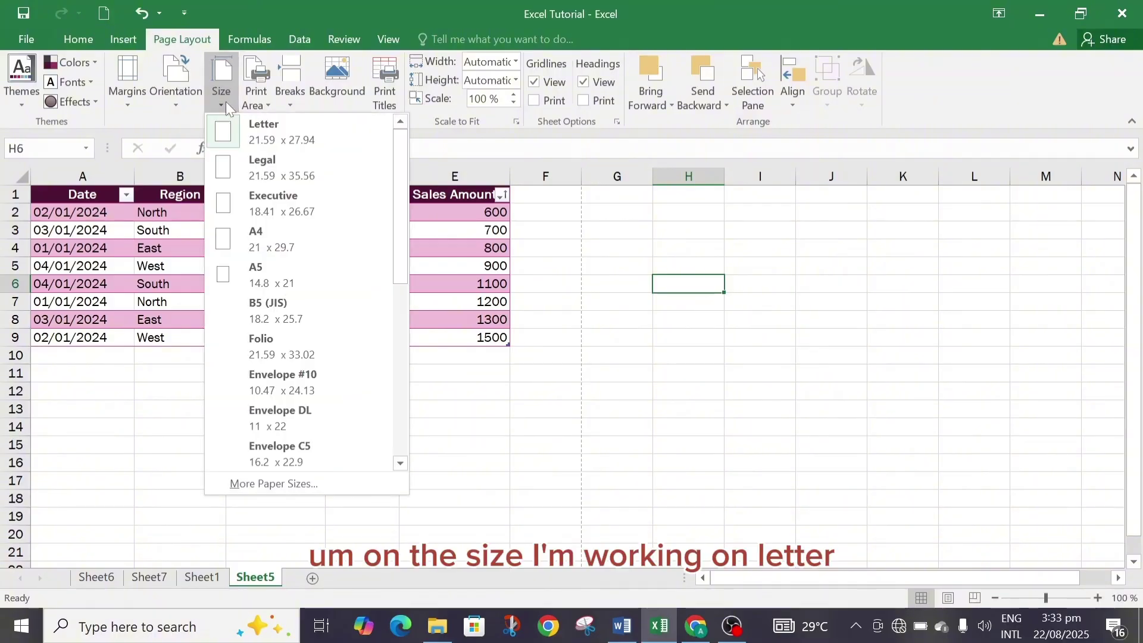
{"action": "left_click", "coordinate": [302, 248]}
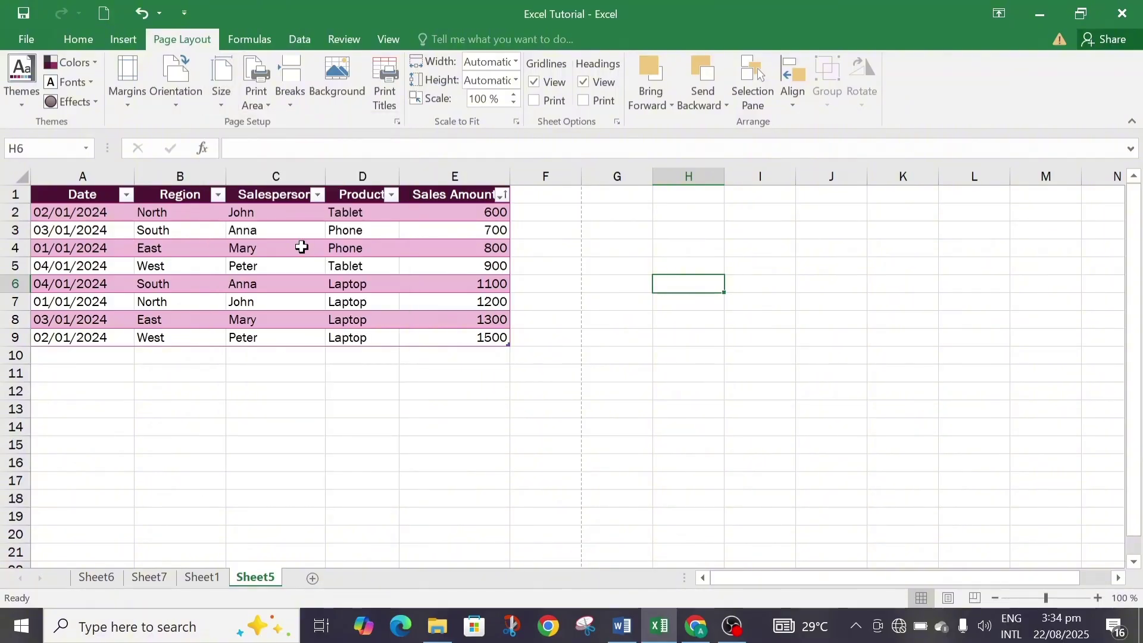
- Set the single cell H6 as the print area of Sheet5
{"action": "left_click", "coordinate": [267, 106]}
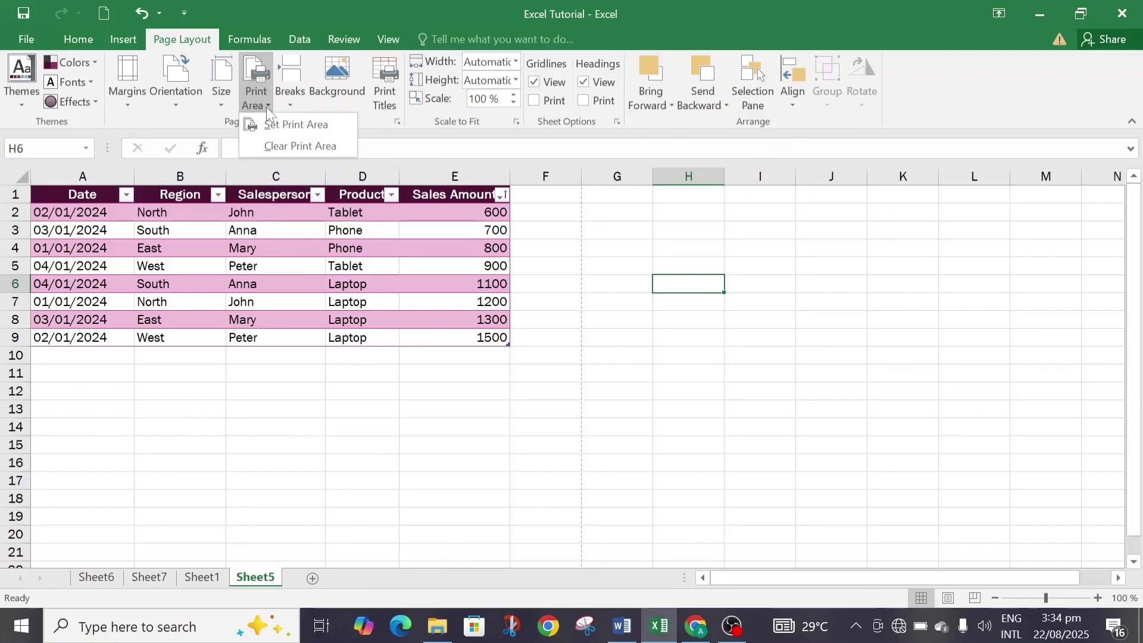
{"action": "left_click", "coordinate": [309, 129]}
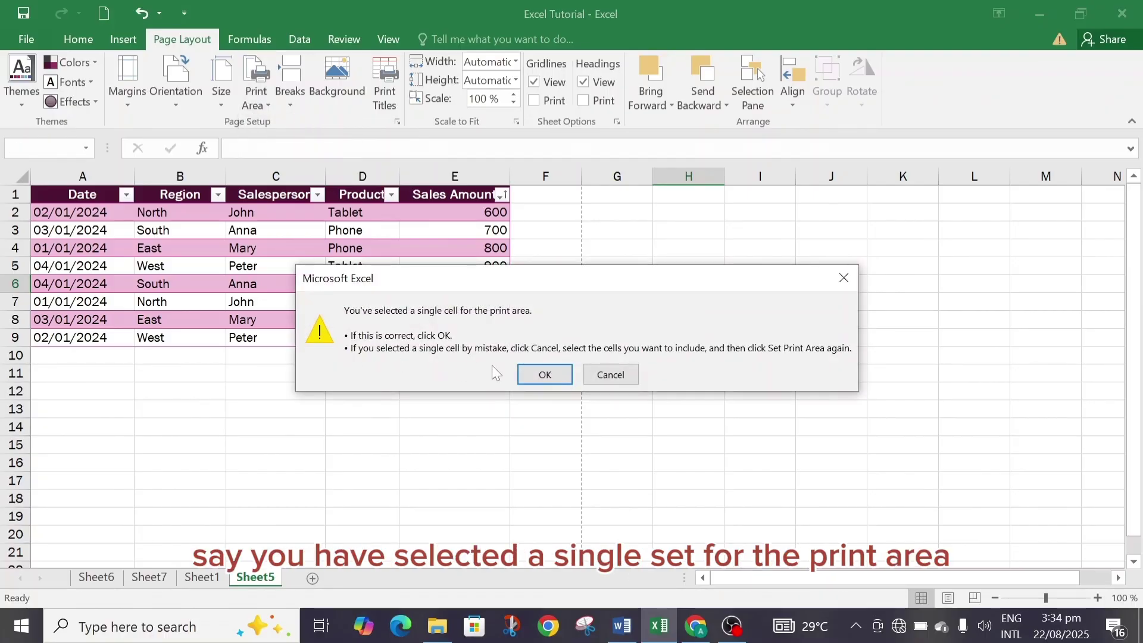
{"action": "left_click", "coordinate": [546, 375]}
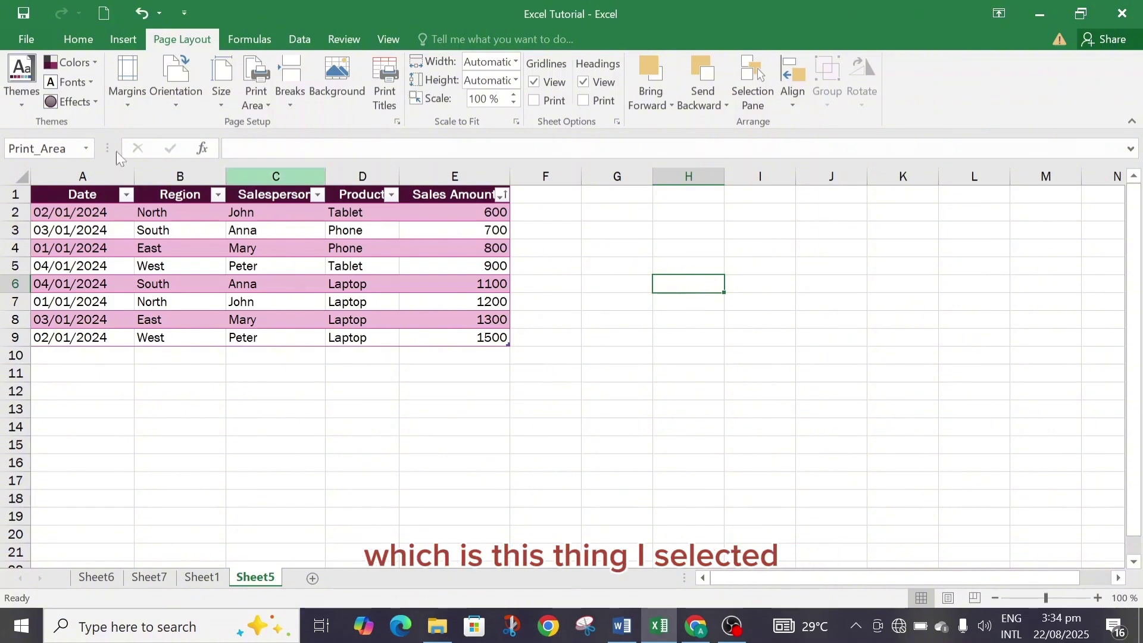
- Select the range A1:E25 and clear the existing print area of Sheet5
{"action": "left_click", "coordinate": [37, 192]}
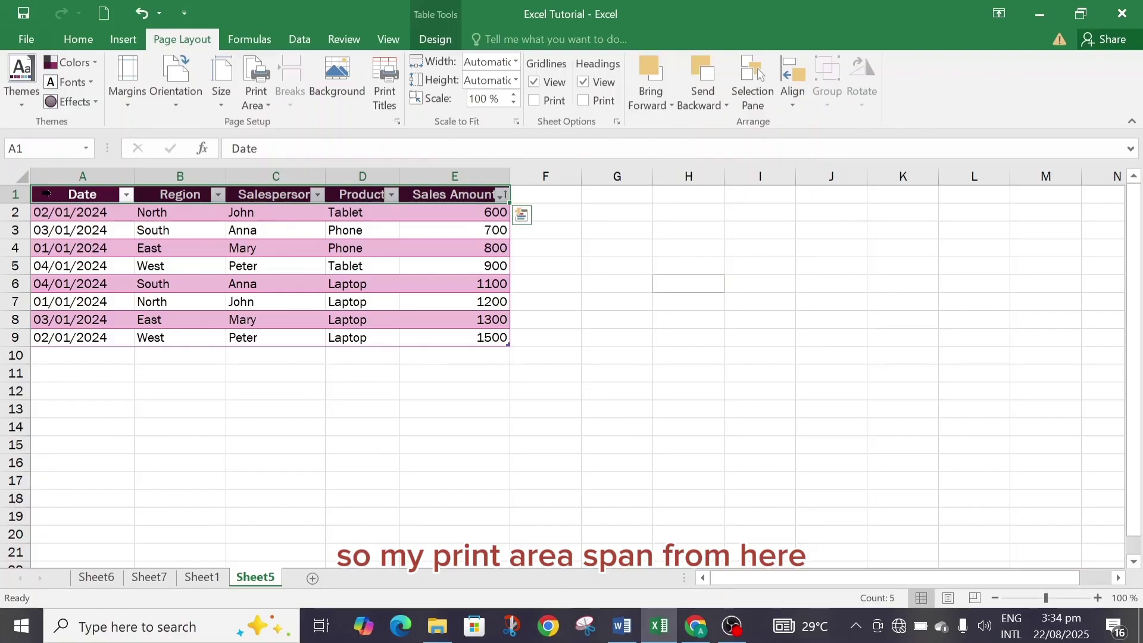
{"action": "left_click_drag", "start_coordinate": [47, 192], "coordinate": [577, 613]}
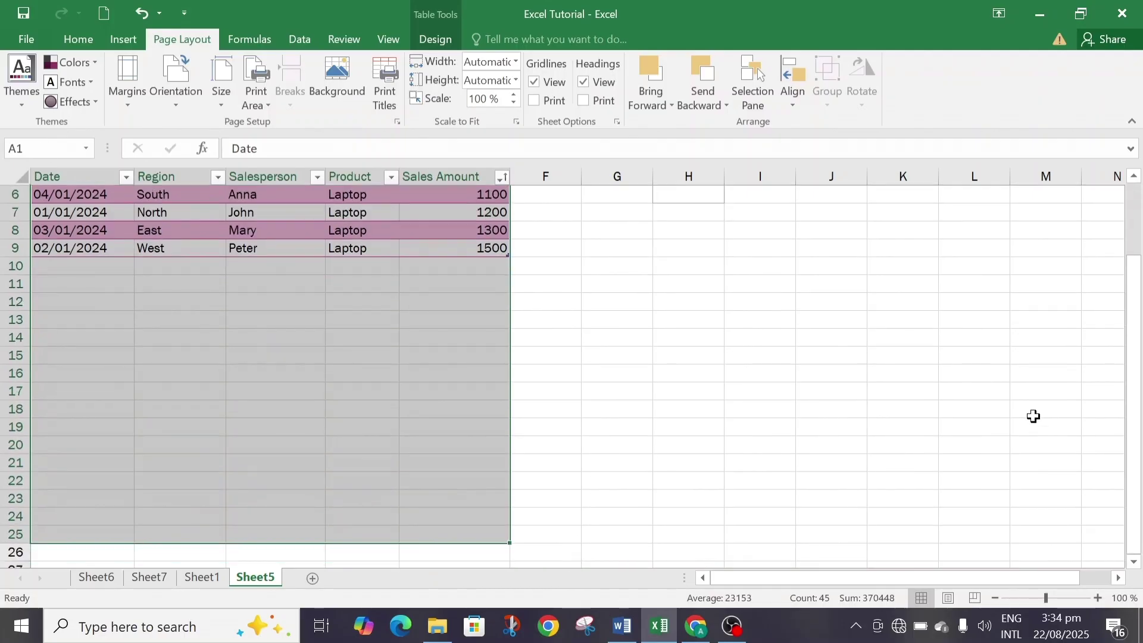
{"action": "left_click_drag", "start_coordinate": [1136, 378], "coordinate": [1141, 250]}
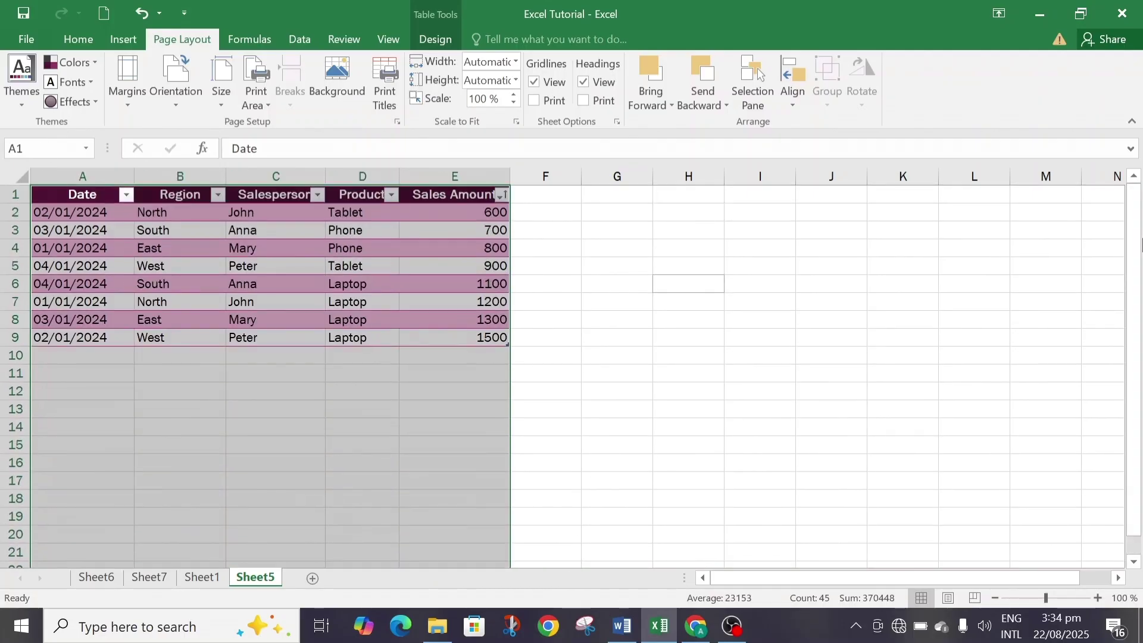
{"action": "left_click", "coordinate": [267, 99]}
{"action": "left_click", "coordinate": [267, 99]}
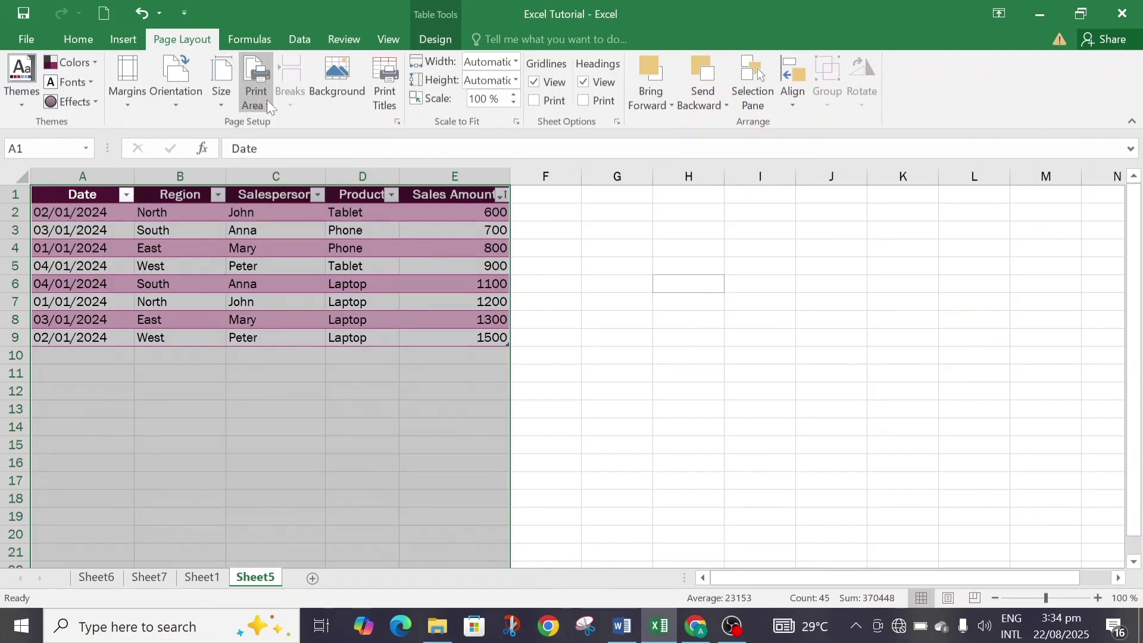
{"action": "left_click", "coordinate": [267, 99]}
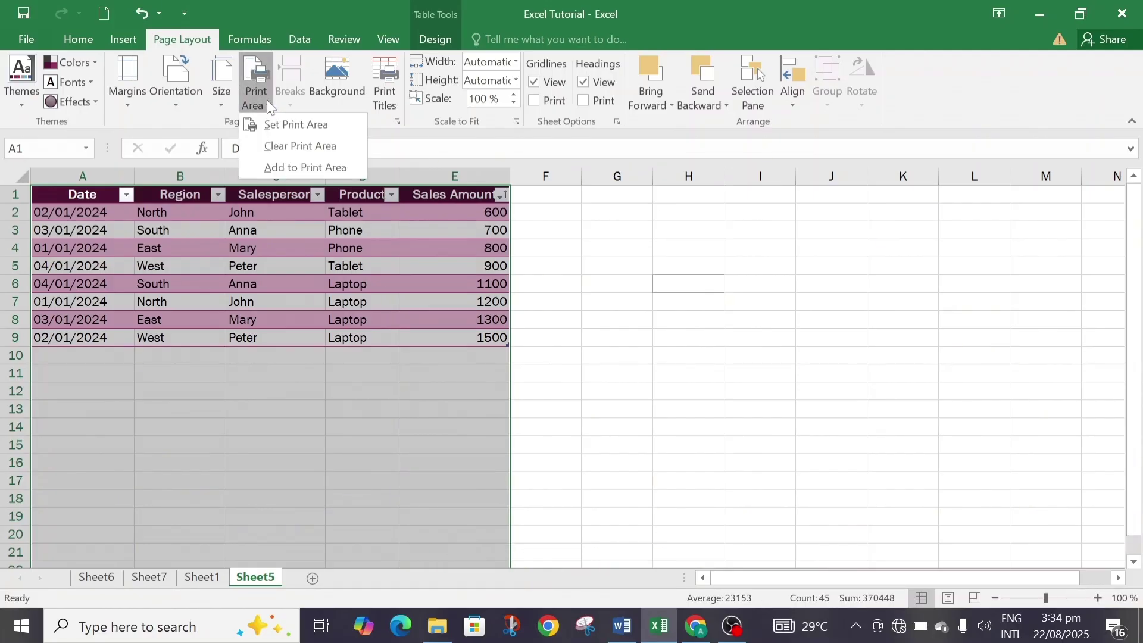
{"action": "left_click", "coordinate": [286, 146]}
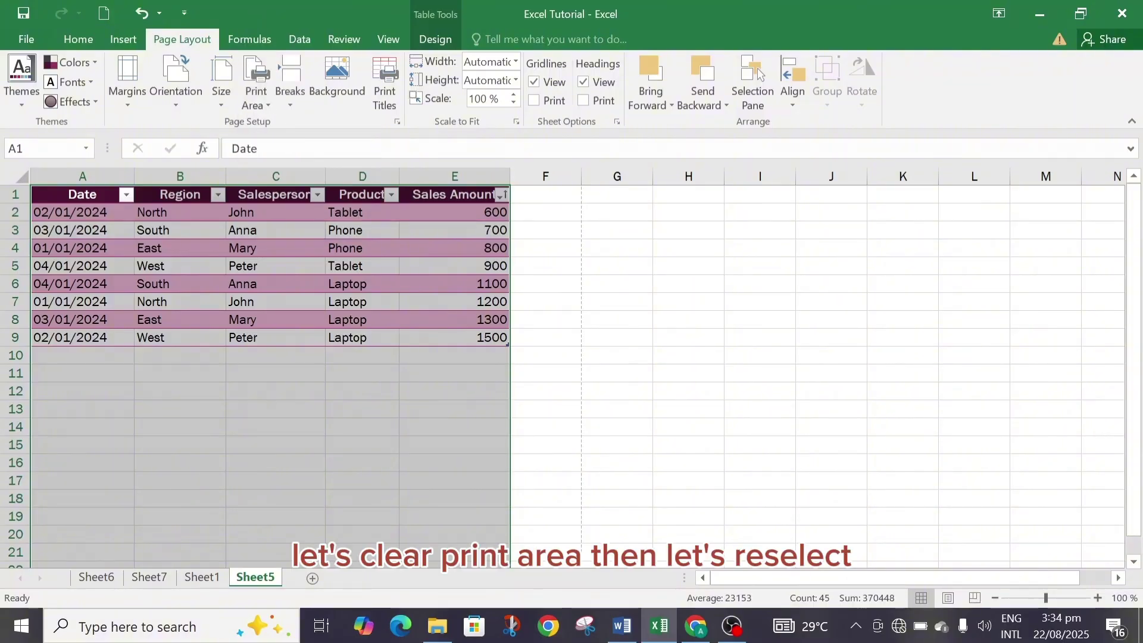
- Set the range A1:G16 as the print area of Sheet5
{"action": "left_click", "coordinate": [91, 212]}
{"action": "left_click_drag", "start_coordinate": [59, 194], "coordinate": [615, 405]}
{"action": "left_click_drag", "start_coordinate": [1140, 322], "coordinate": [1140, 275]}
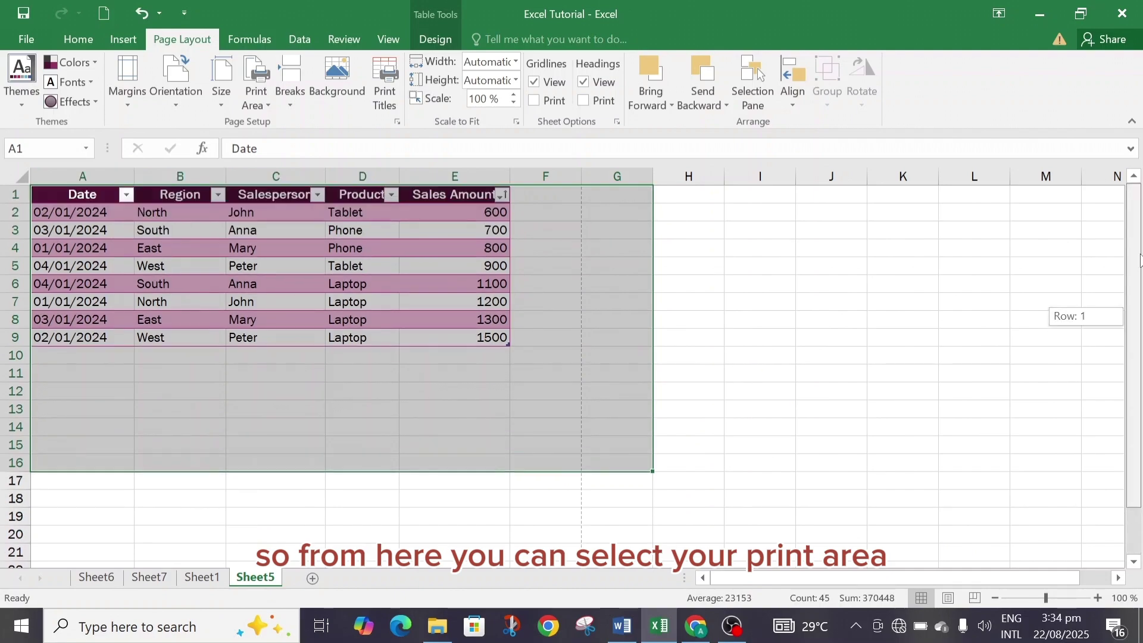
{"action": "left_click", "coordinate": [272, 104]}
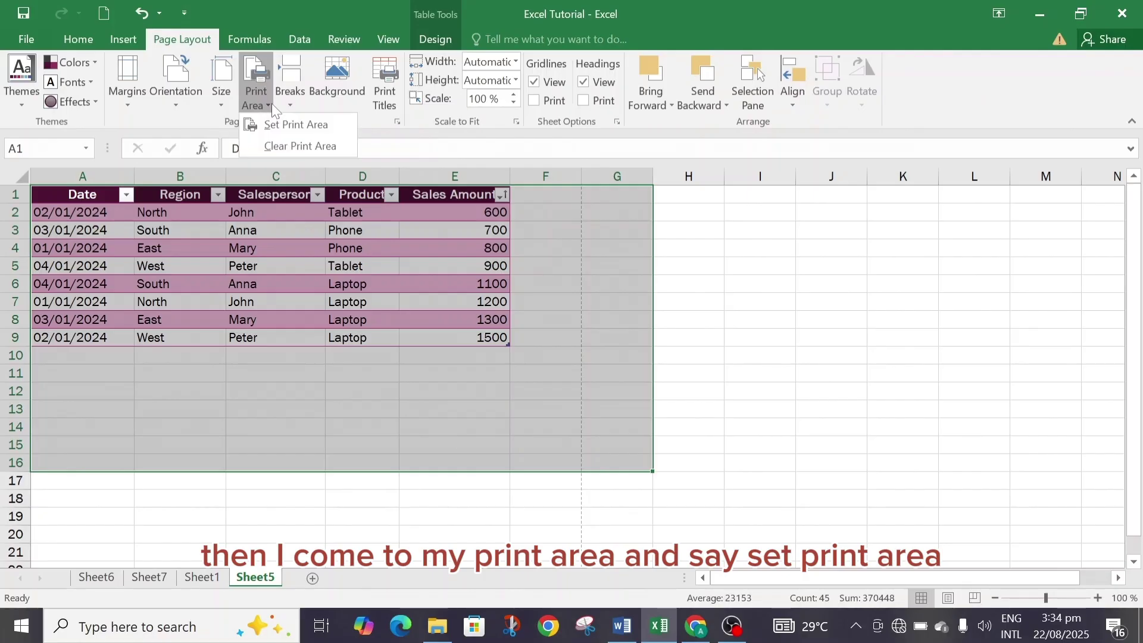
{"action": "left_click", "coordinate": [292, 126]}
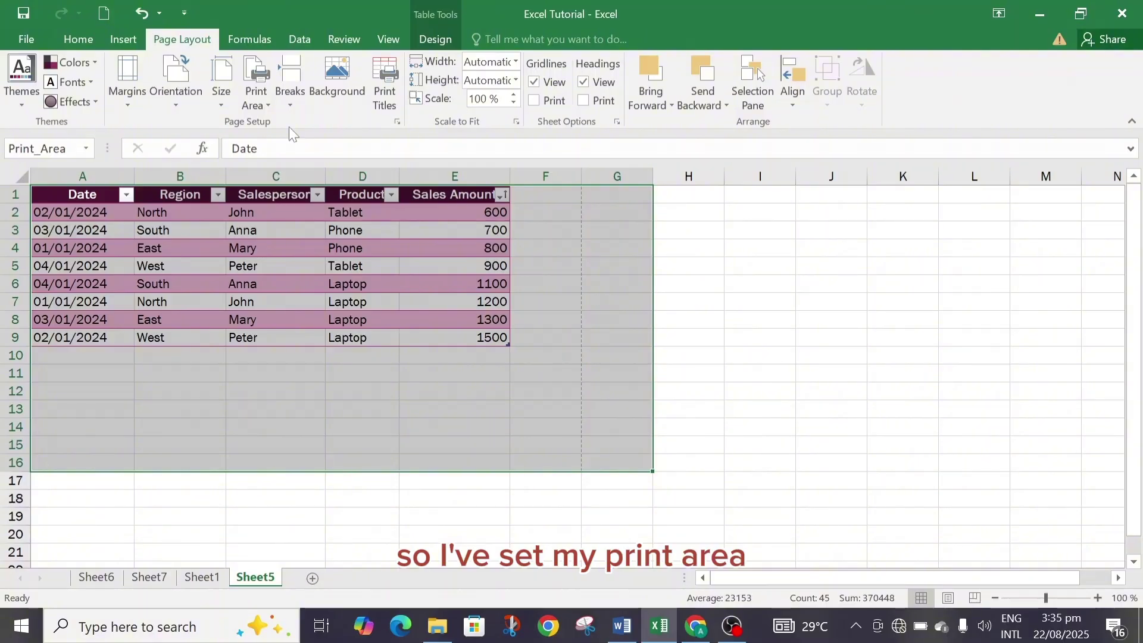
- Review the list of defined names, the print area options and the page break options without changing anything
{"action": "left_click", "coordinate": [87, 149]}
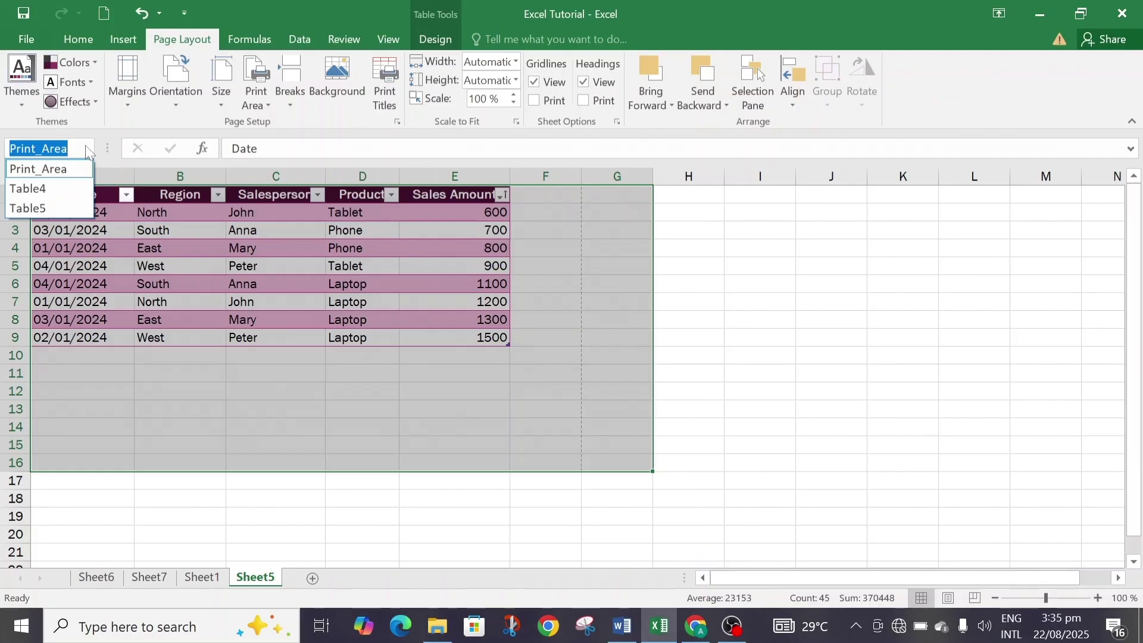
{"action": "left_click", "coordinate": [87, 151]}
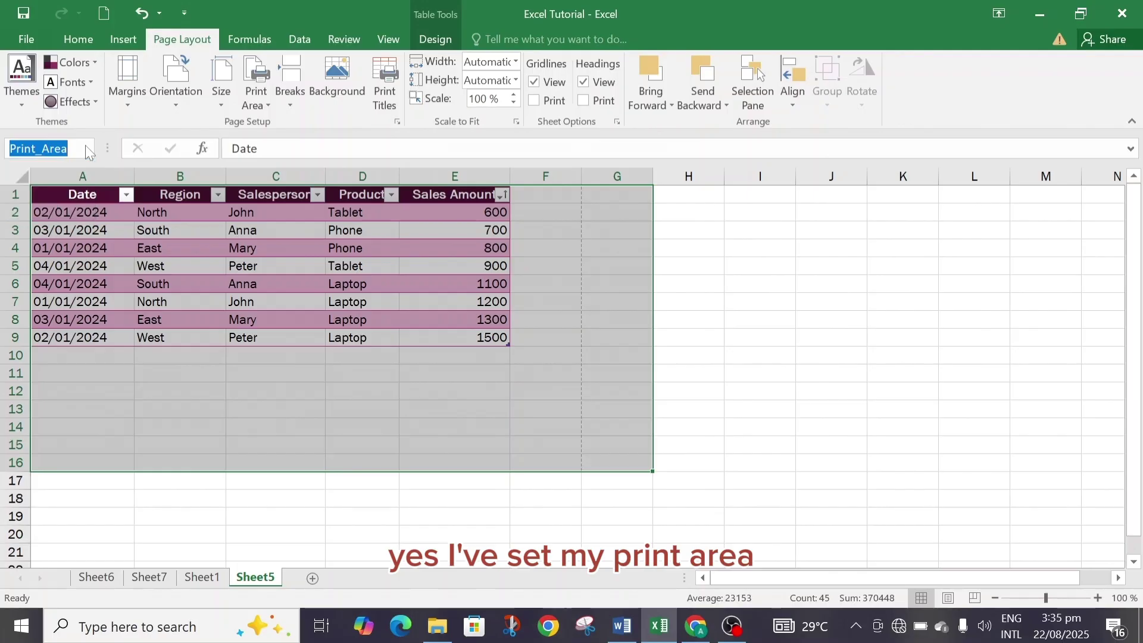
{"action": "left_click", "coordinate": [268, 107]}
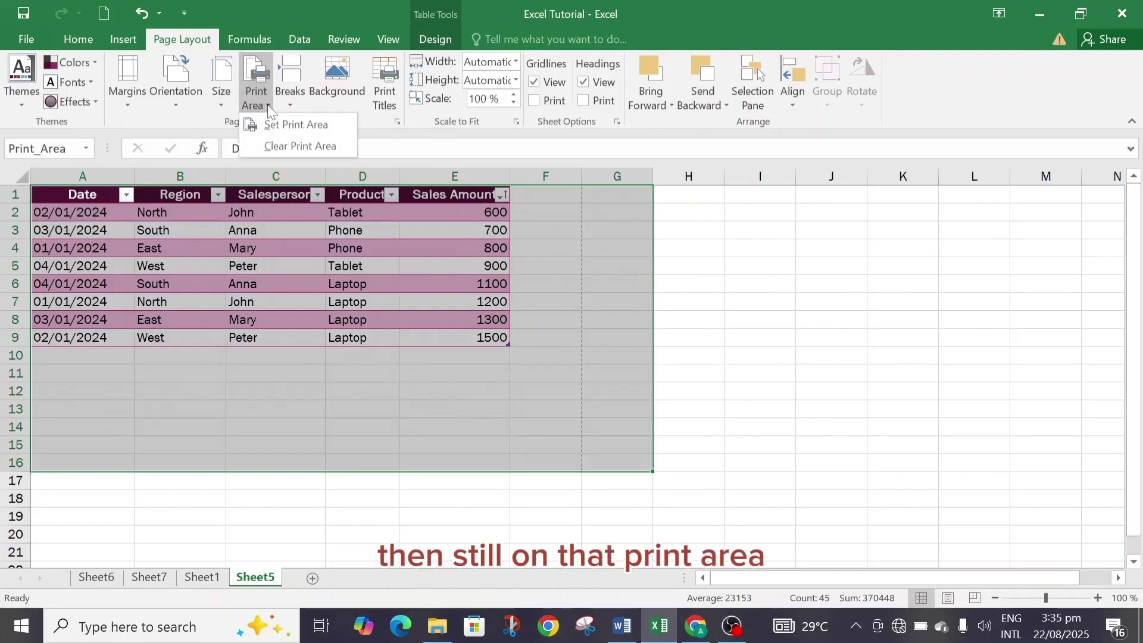
{"action": "left_click", "coordinate": [300, 106]}
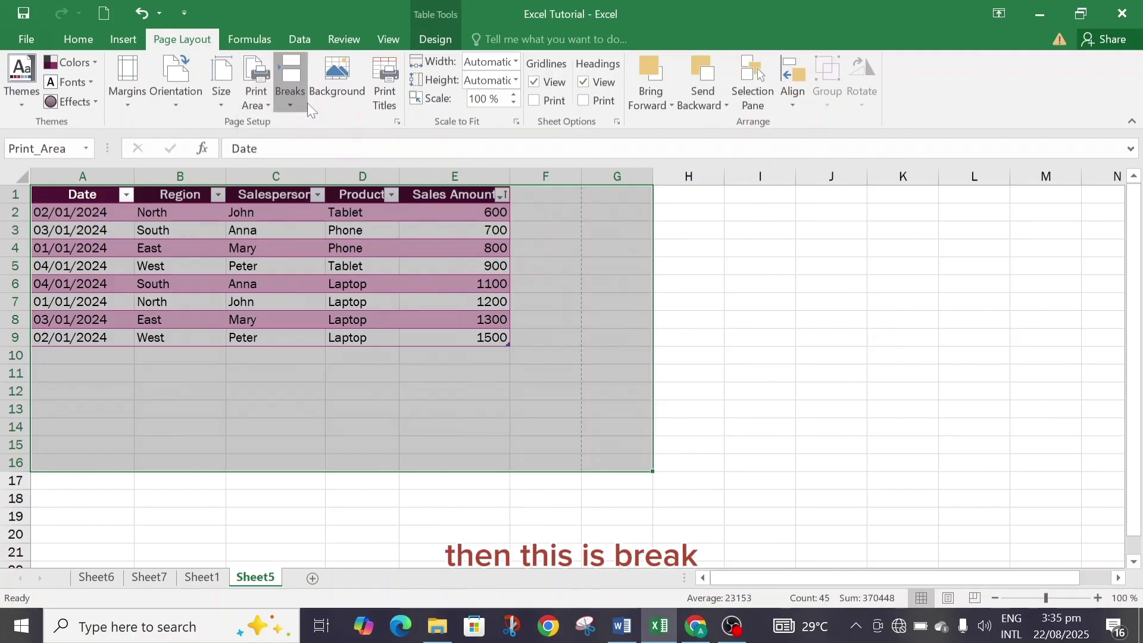
{"action": "left_click", "coordinate": [291, 102]}
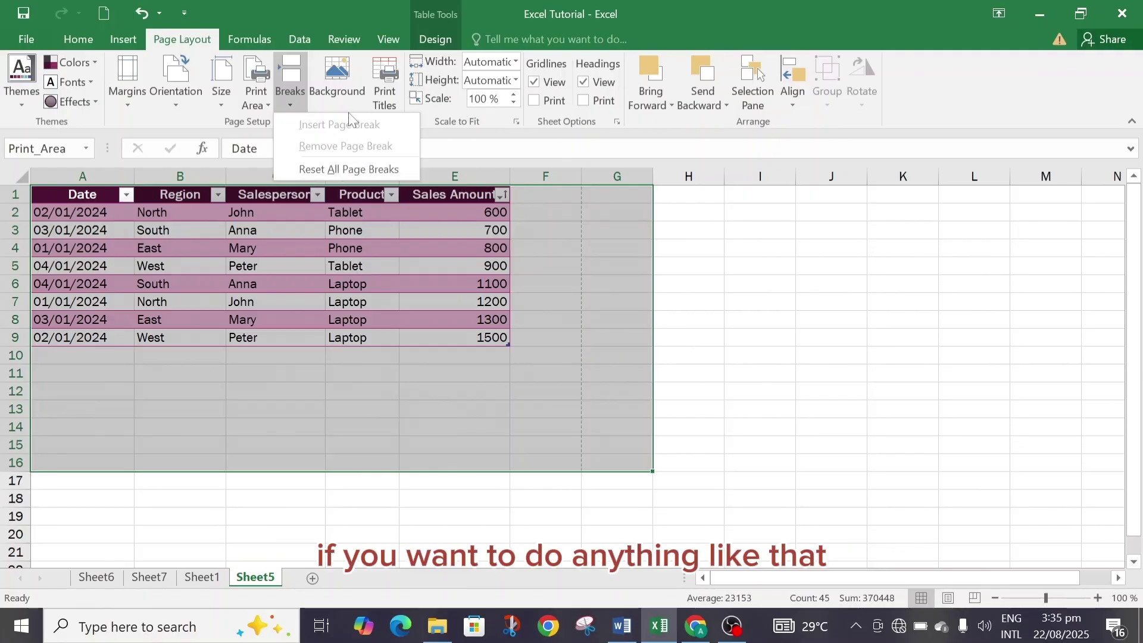
{"action": "left_click", "coordinate": [574, 249]}
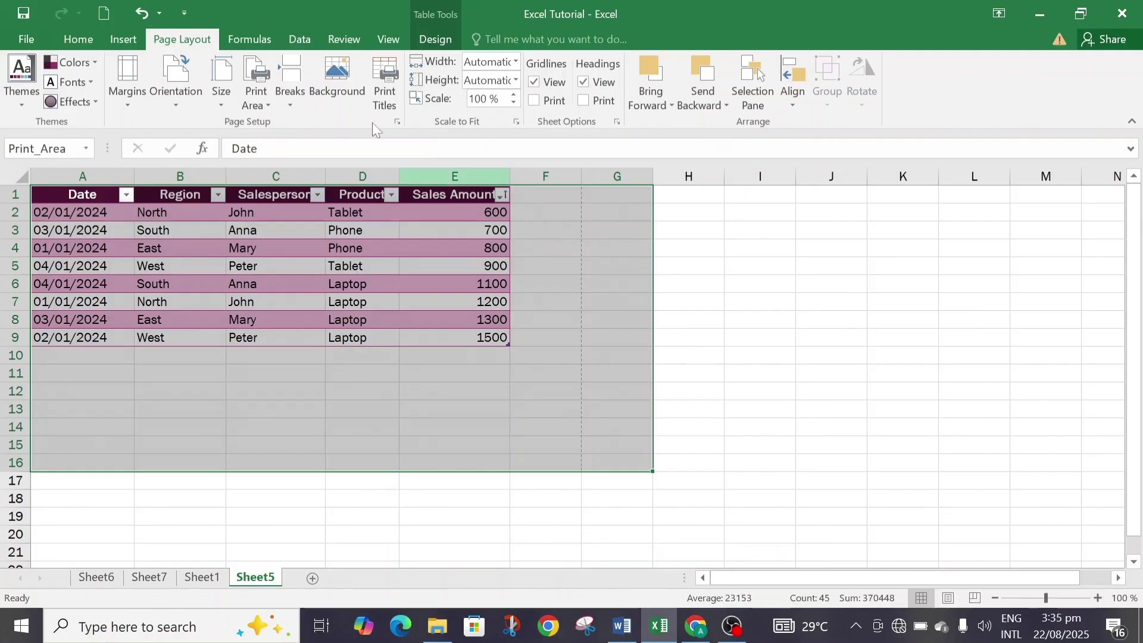
- Add the LOGO picture from the Desktop folder as the background of Sheet5, working offline, and select cell E7
{"action": "left_click", "coordinate": [335, 76]}
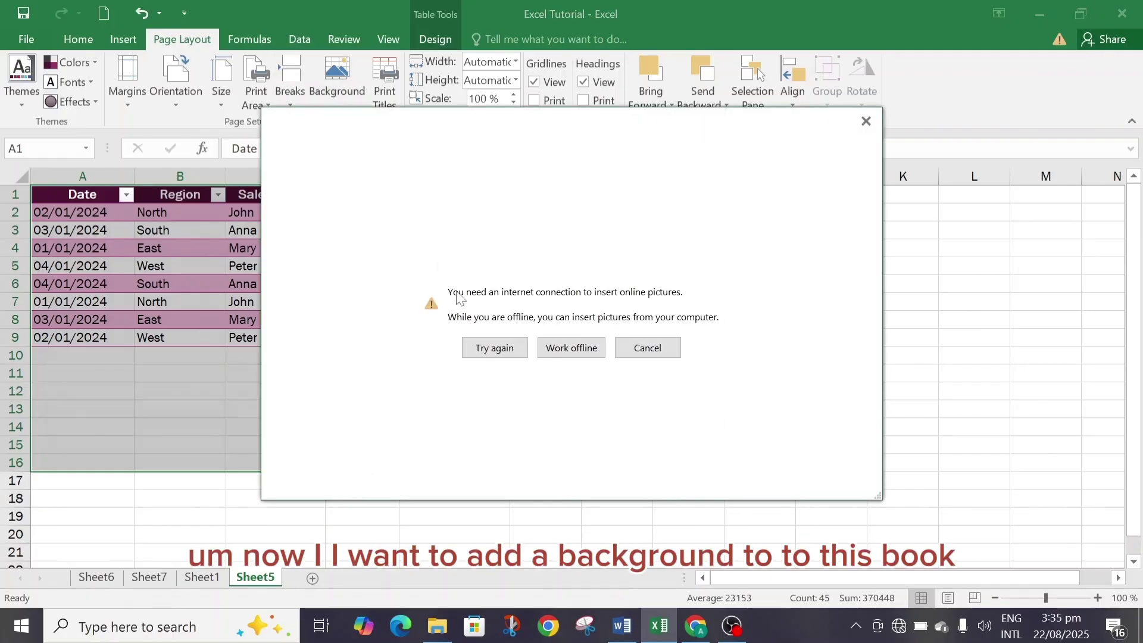
{"action": "left_click", "coordinate": [576, 350]}
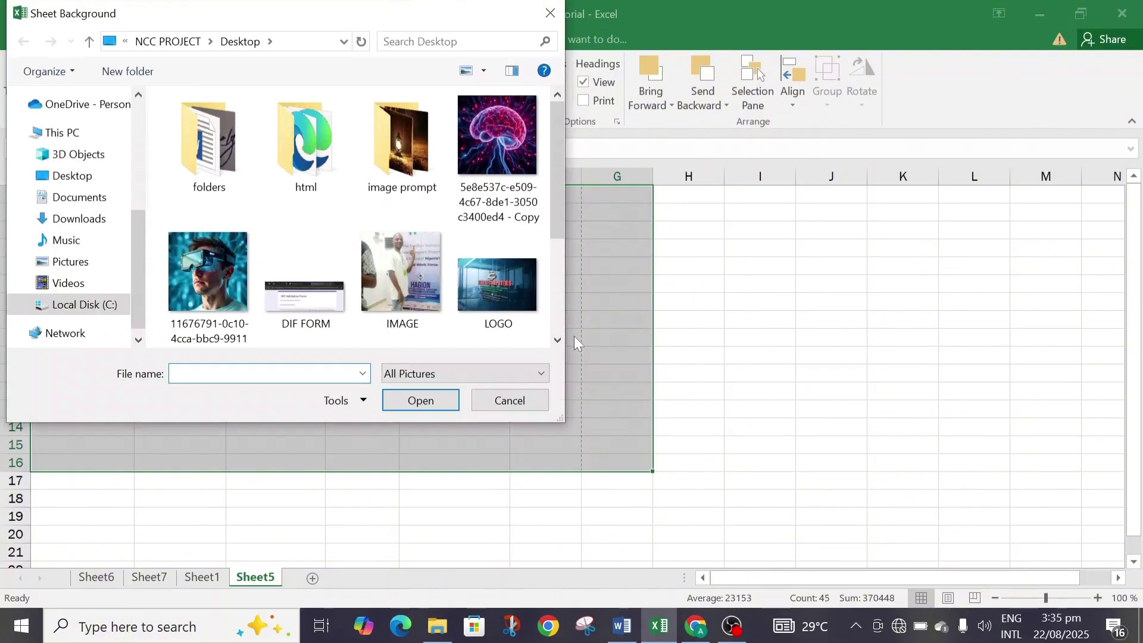
{"action": "double_click", "coordinate": [493, 282]}
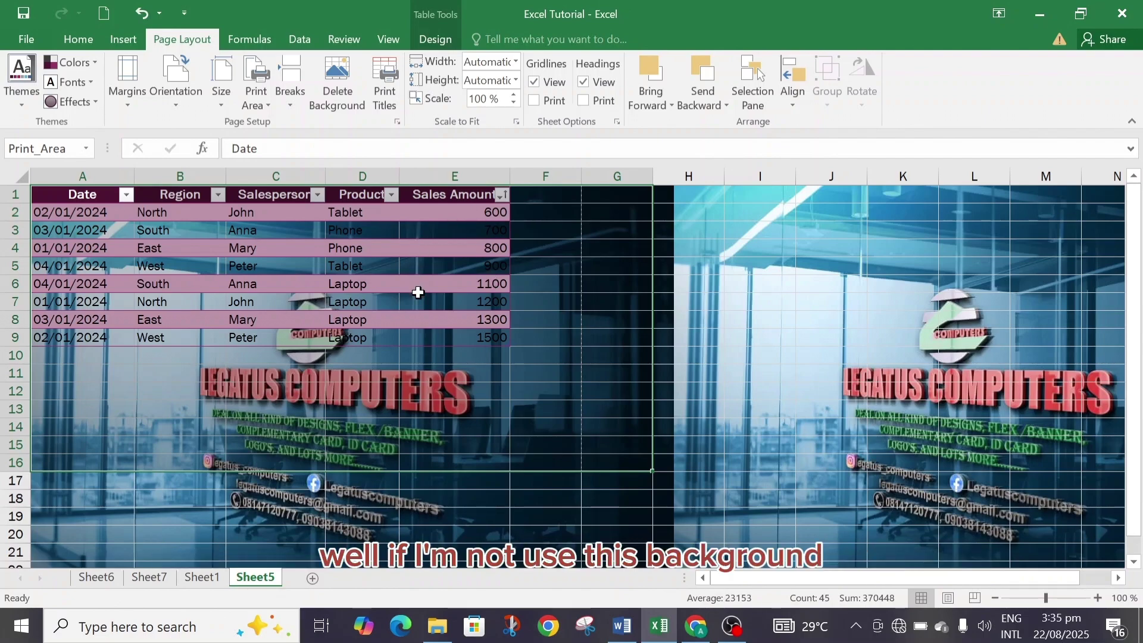
{"action": "left_click", "coordinate": [481, 304]}
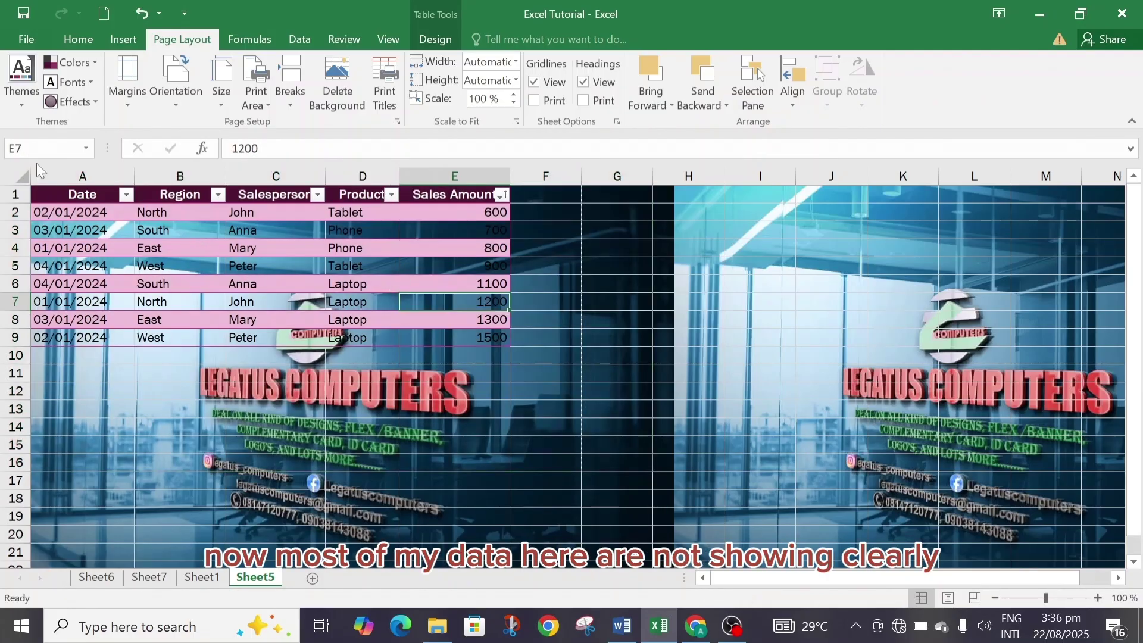
- Preview other theme colour sets and themes against the sheet background, keeping the current theme
{"action": "left_click", "coordinate": [95, 62]}
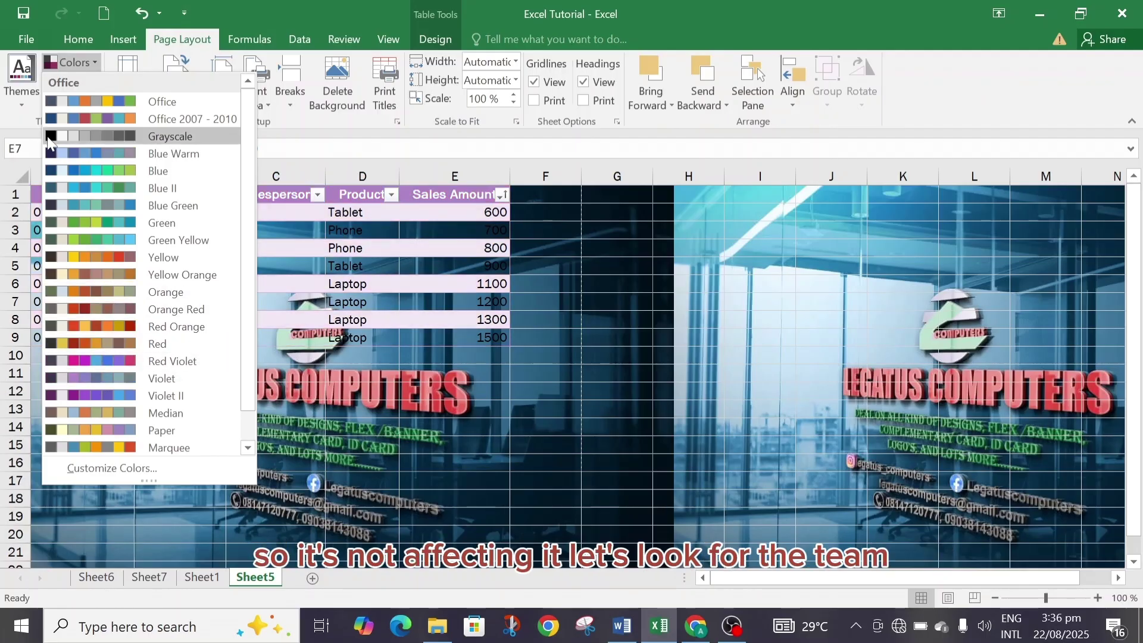
{"action": "left_click", "coordinate": [18, 100]}
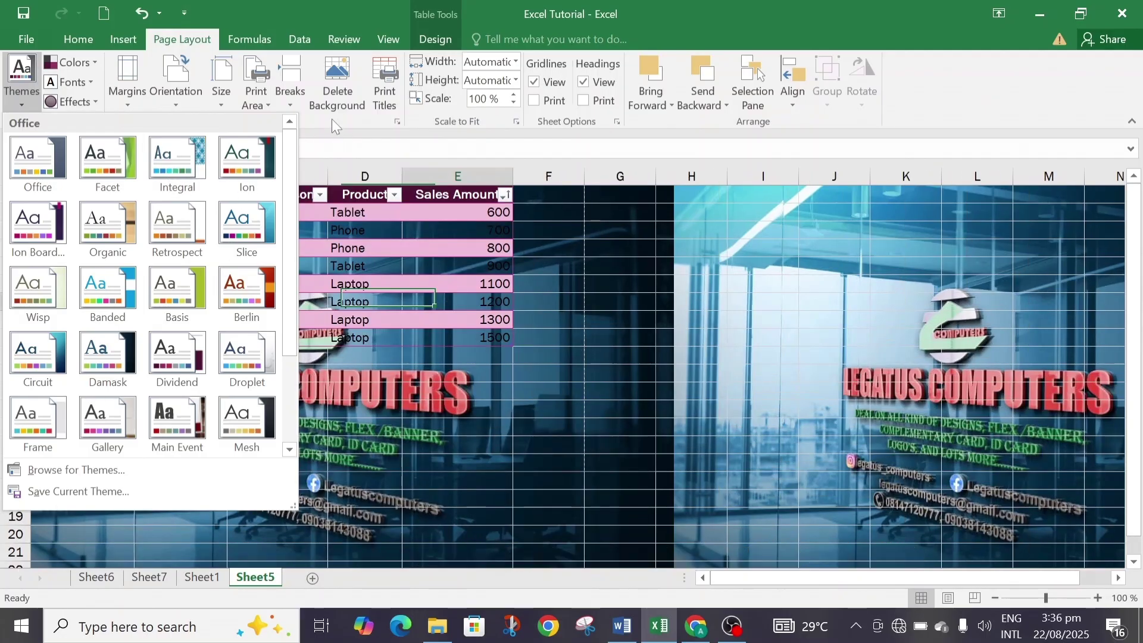
{"action": "left_click", "coordinate": [331, 119]}
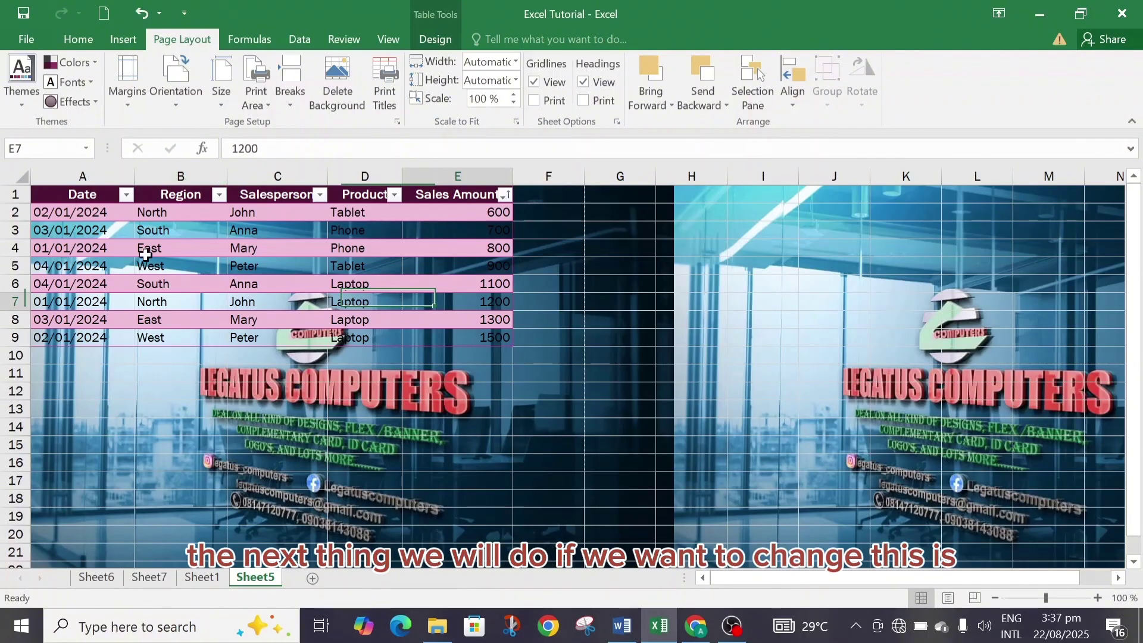
- Set the font colour of the table data in A2:E9 to standard yellow and deselect the range
{"action": "left_click", "coordinate": [80, 40]}
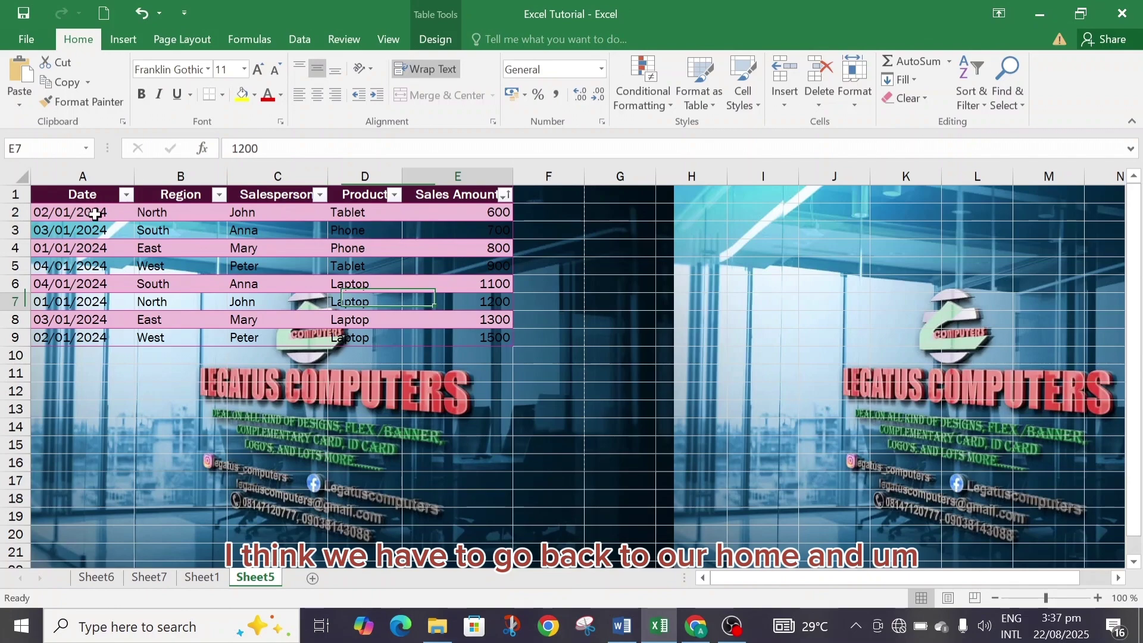
{"action": "left_click", "coordinate": [42, 212]}
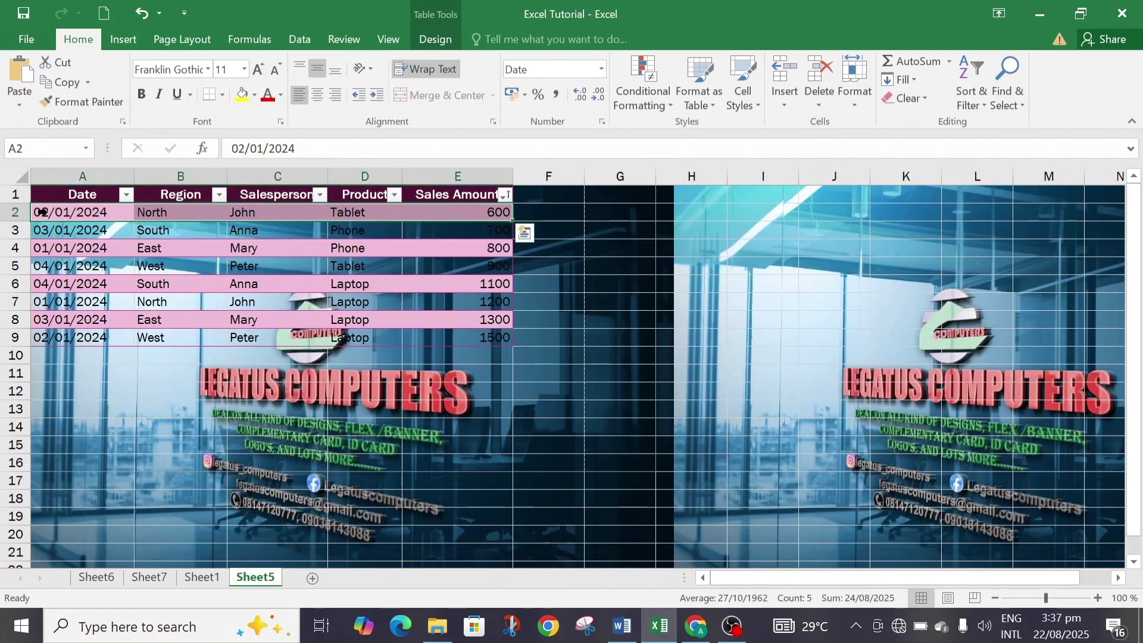
{"action": "left_click_drag", "start_coordinate": [42, 212], "coordinate": [57, 337]}
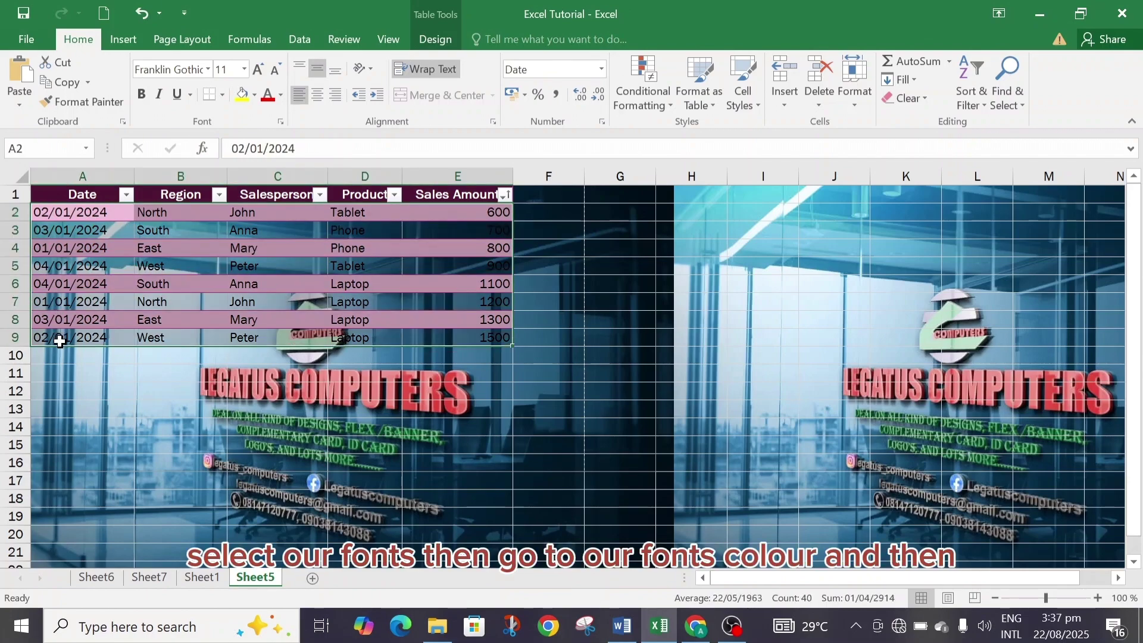
{"action": "left_click", "coordinate": [281, 95]}
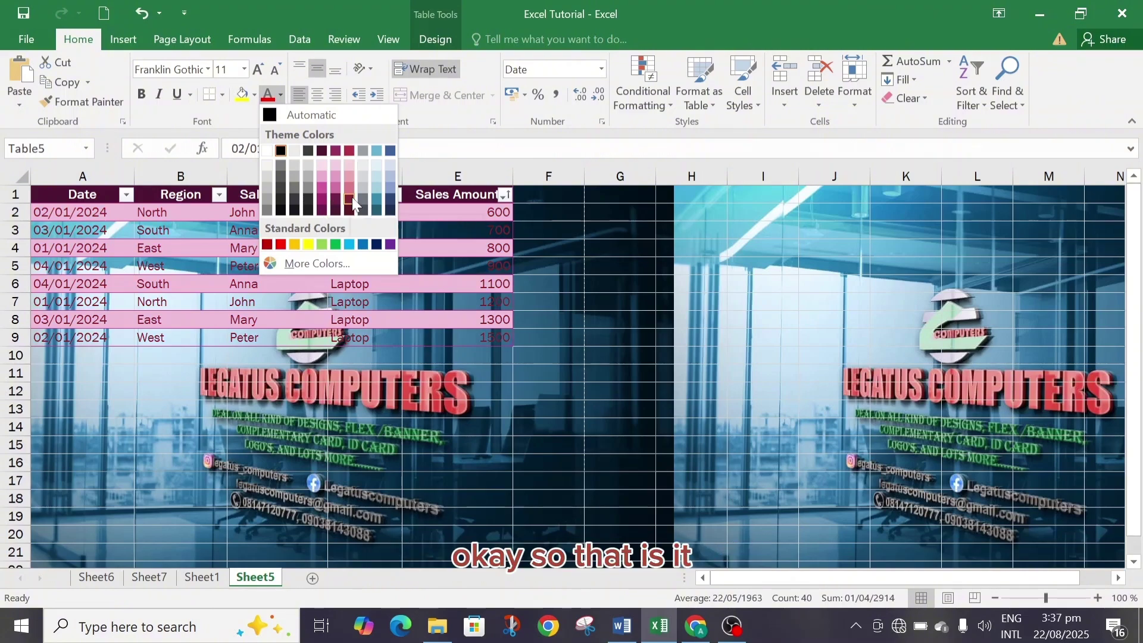
{"action": "left_click", "coordinate": [305, 244]}
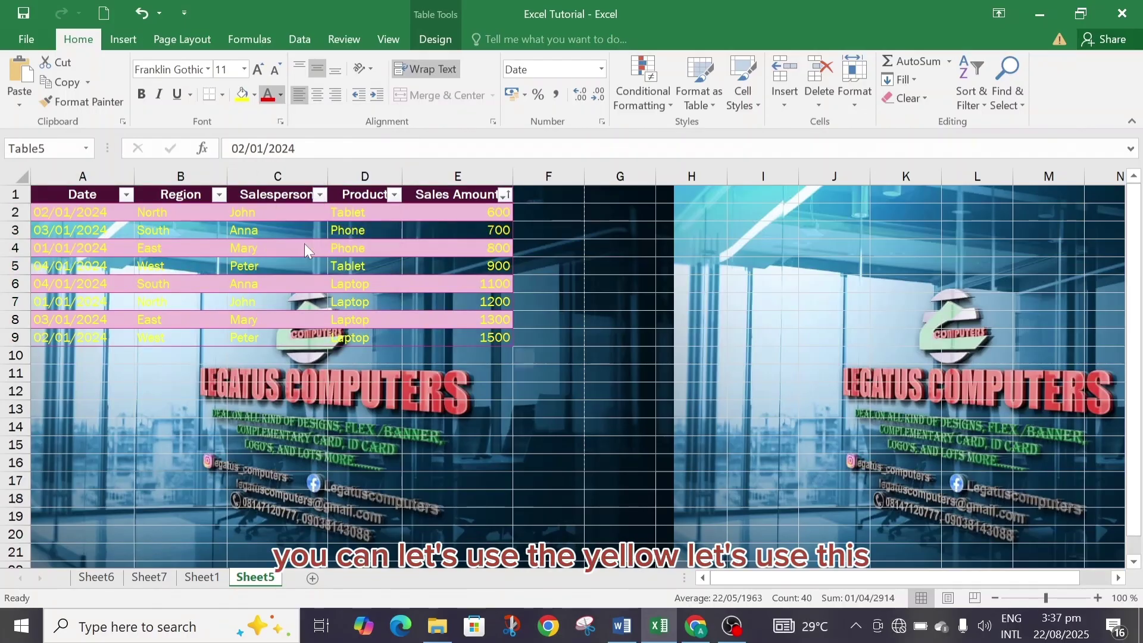
{"action": "left_click", "coordinate": [527, 277]}
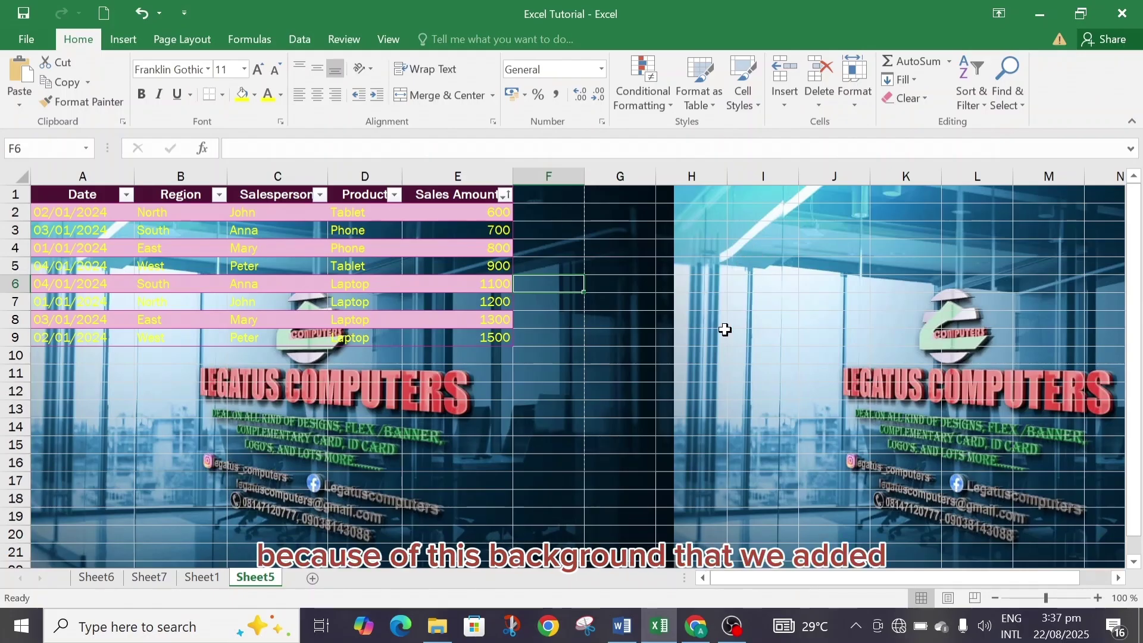
- Compare the Page Setup dialog opened from the sheet with the one opened from the print preview, closing both without changes
{"action": "left_click", "coordinate": [184, 39]}
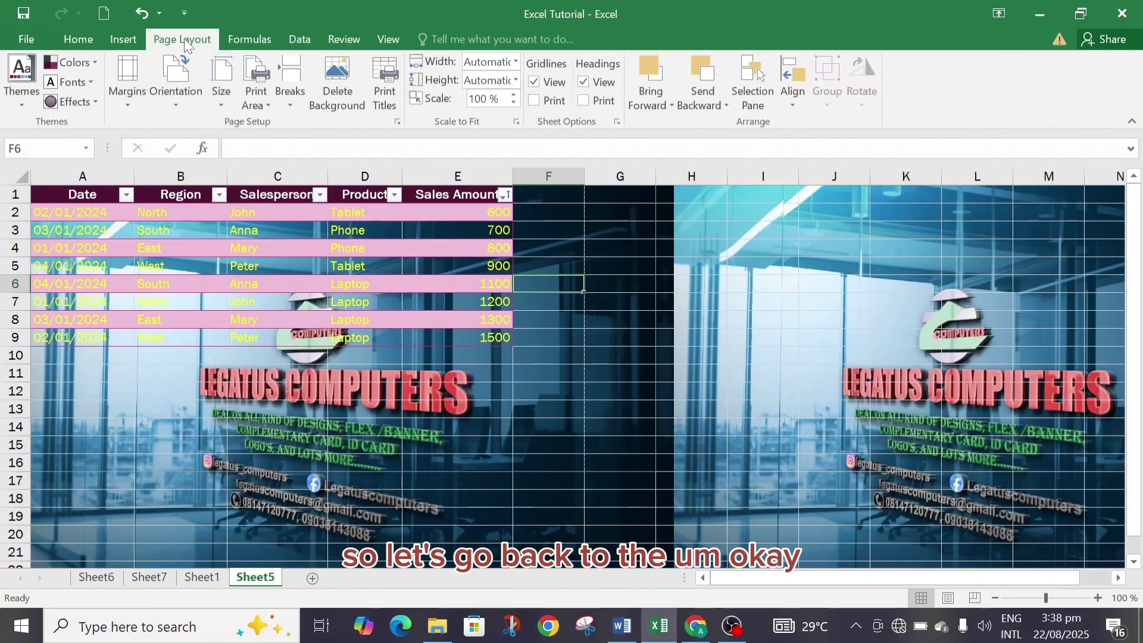
{"action": "left_click", "coordinate": [396, 121]}
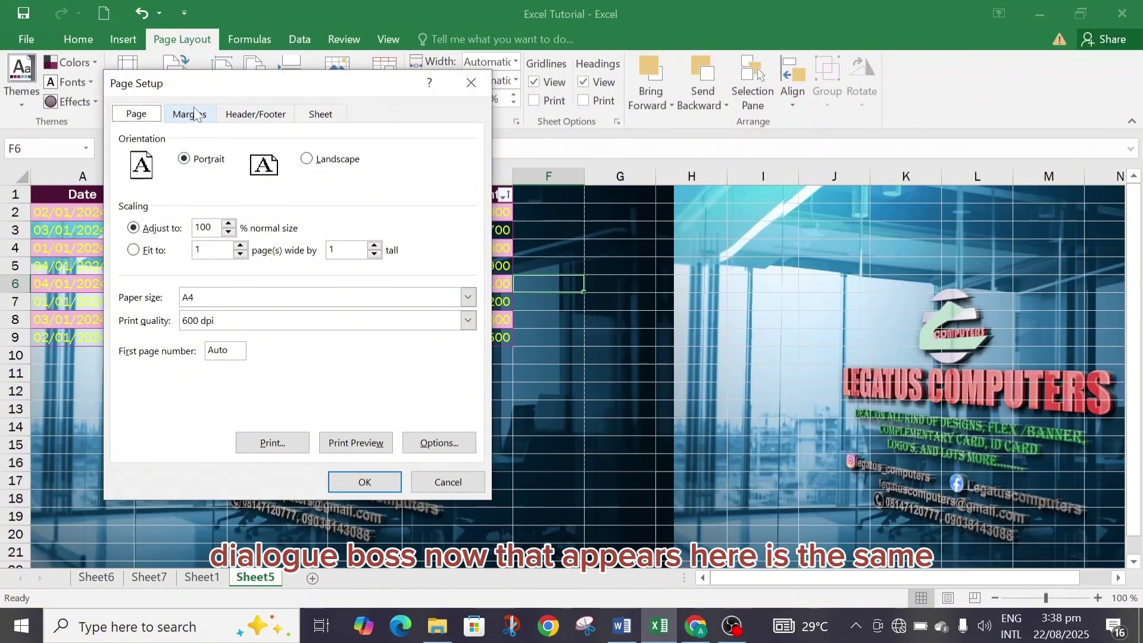
{"action": "left_click", "coordinate": [469, 85]}
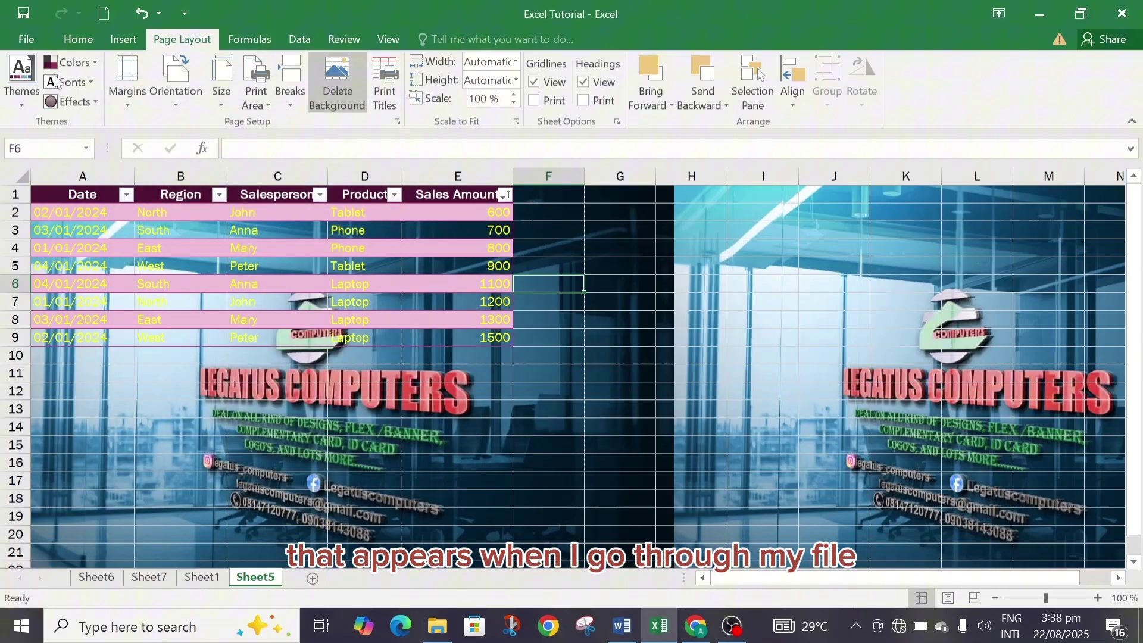
{"action": "left_click", "coordinate": [19, 34]}
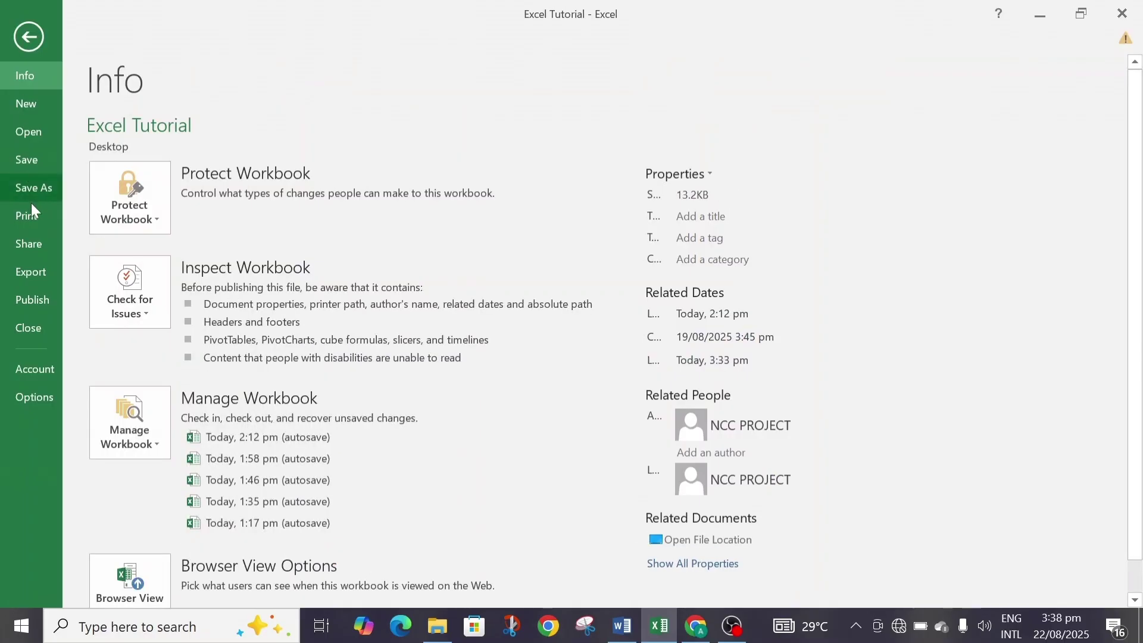
{"action": "left_click", "coordinate": [32, 219]}
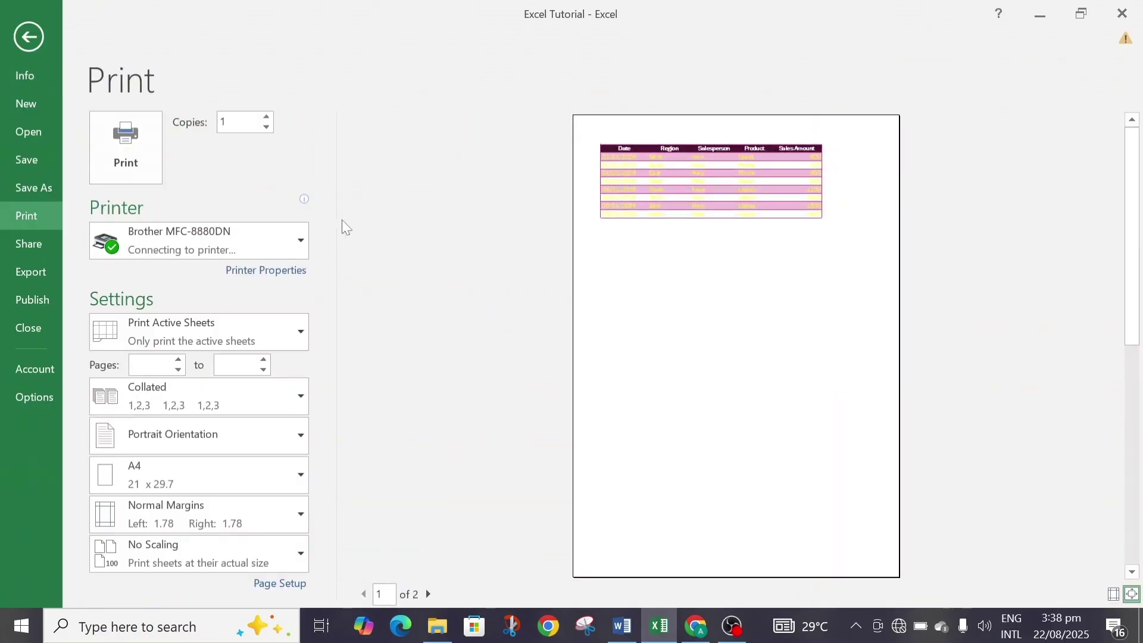
{"action": "scroll", "coordinate": [305, 286], "scroll_direction": "down", "scroll_amount": 2}
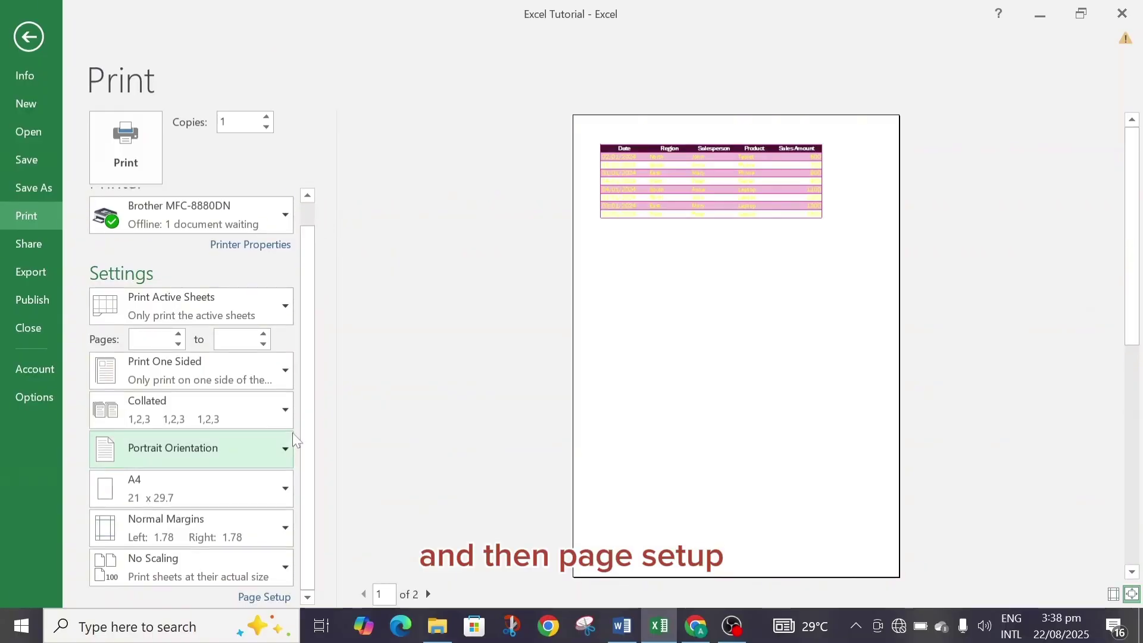
{"action": "left_click", "coordinate": [265, 598]}
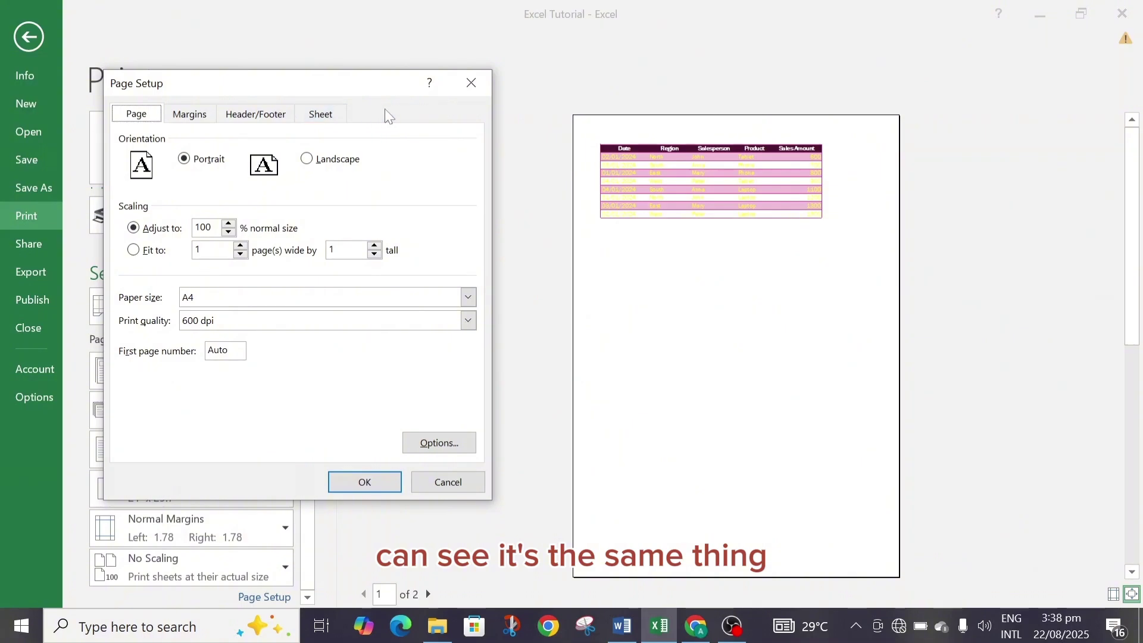
{"action": "left_click", "coordinate": [470, 84]}
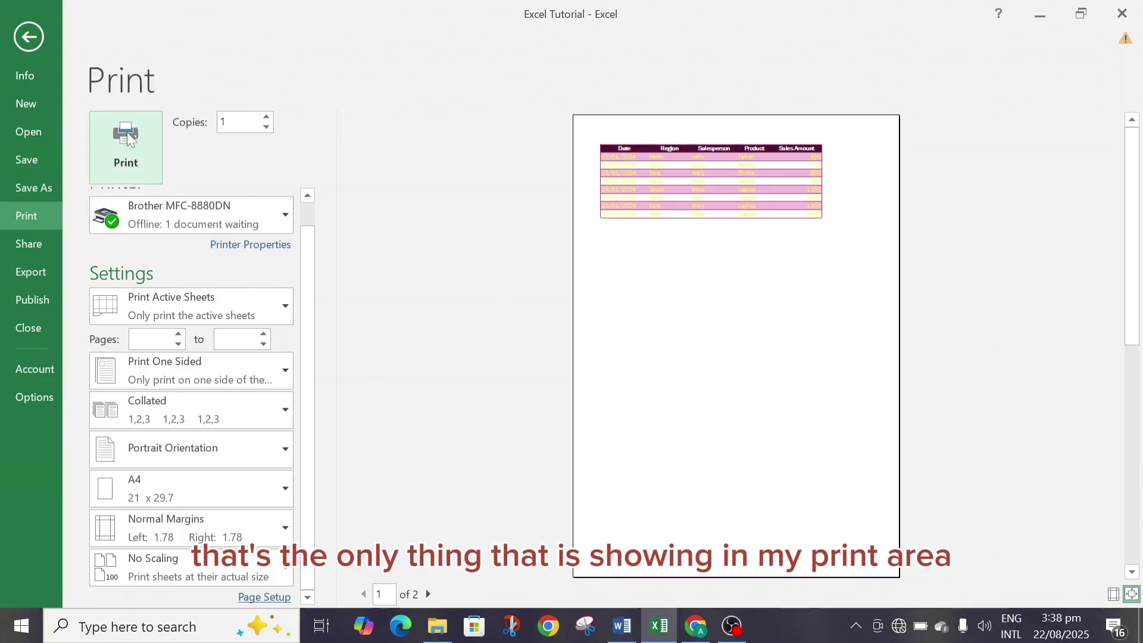
{"action": "left_click", "coordinate": [29, 37]}
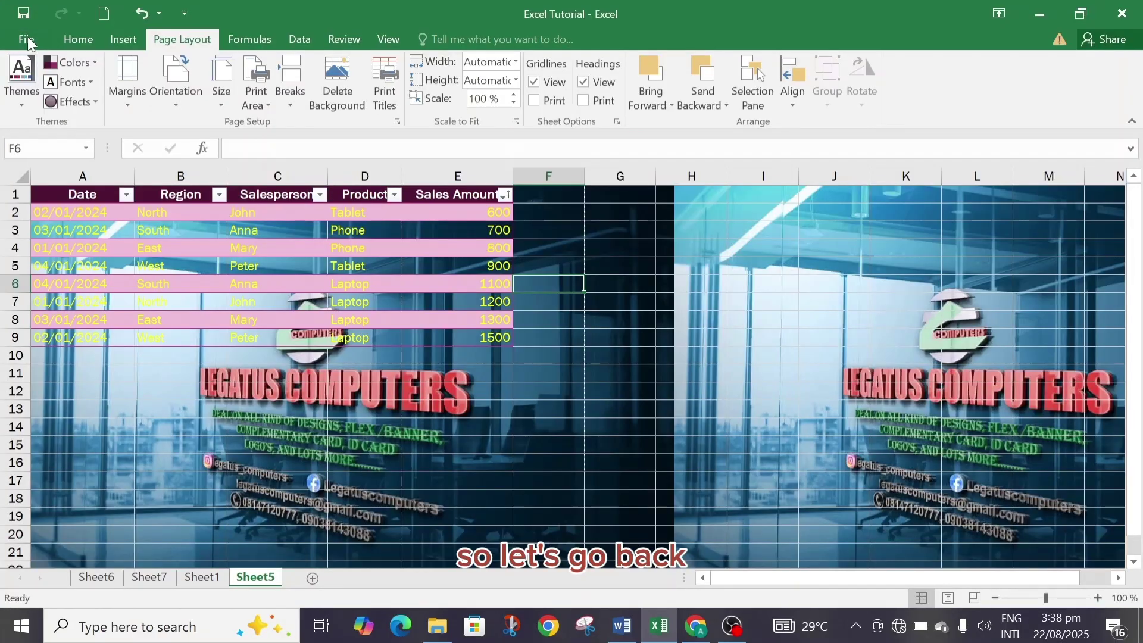
- Delete the background picture from Sheet5 and apply the Dividend theme to the workbook
{"action": "left_click", "coordinate": [331, 100]}
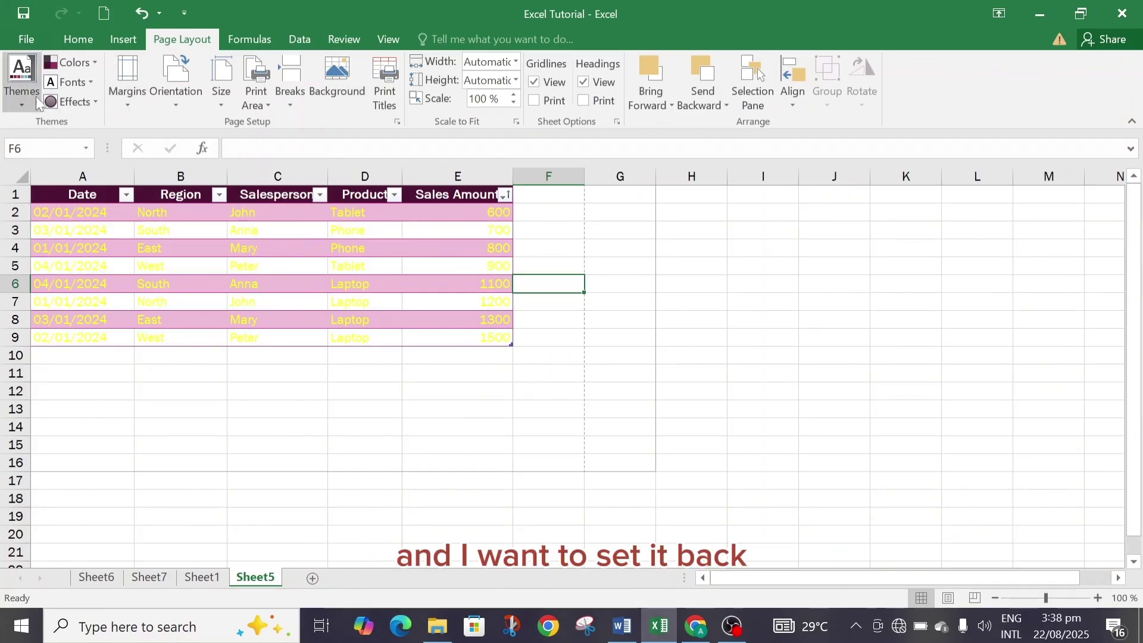
{"action": "left_click", "coordinate": [21, 98]}
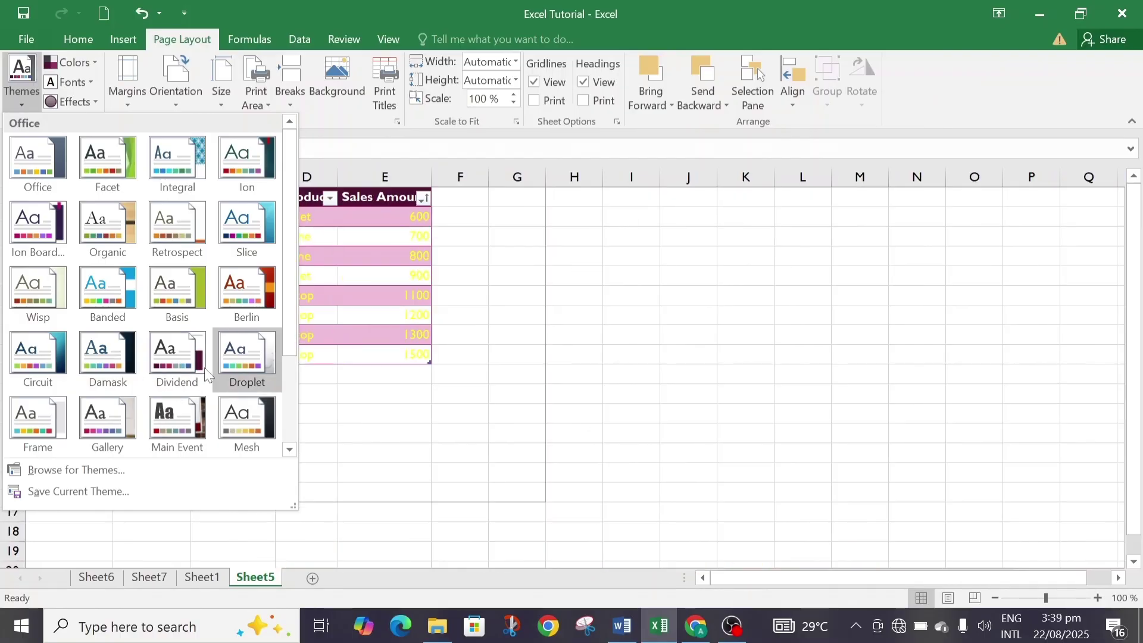
{"action": "left_click", "coordinate": [164, 351]}
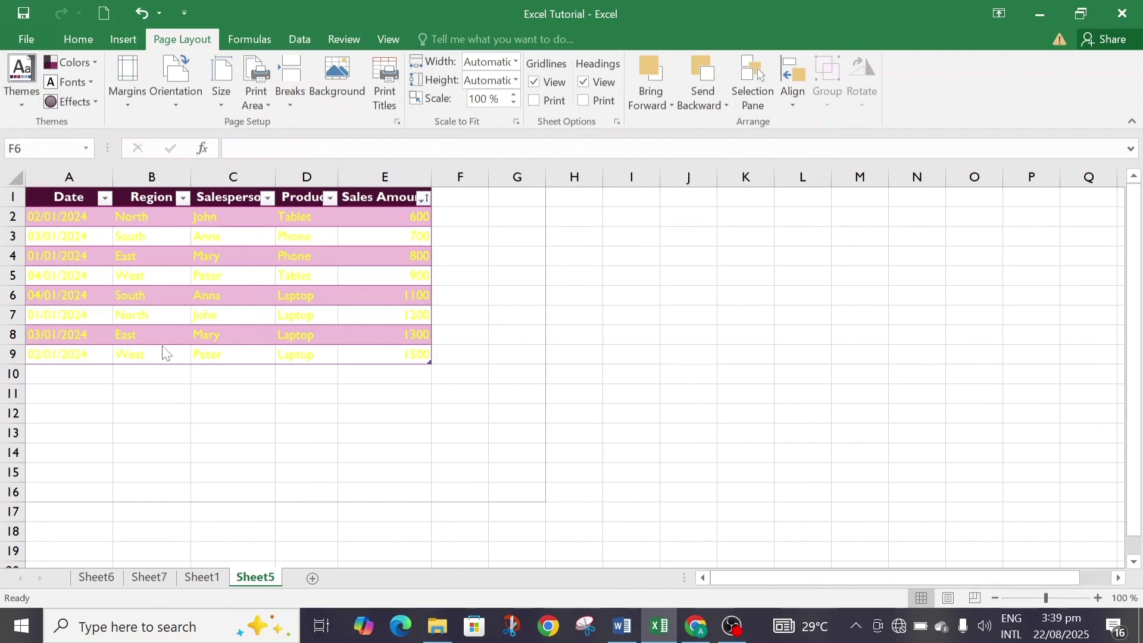
- Reset the font colour of the table data in A2:E9 to Automatic and deselect the range
{"action": "left_click", "coordinate": [31, 213]}
{"action": "left_click_drag", "start_coordinate": [31, 213], "coordinate": [390, 355]}
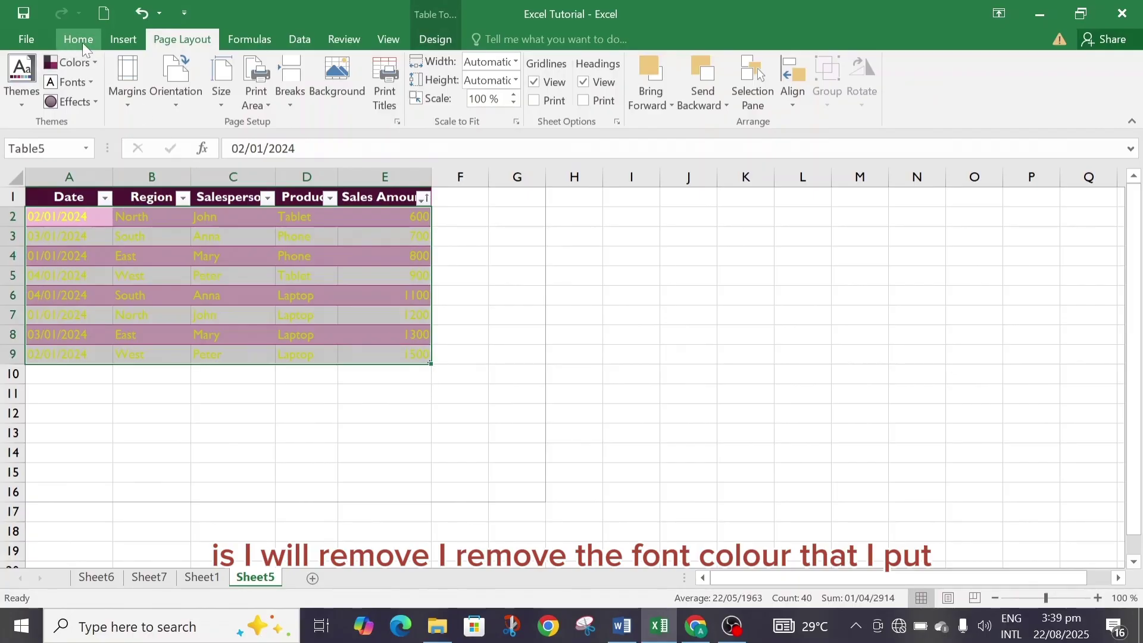
{"action": "left_click", "coordinate": [82, 42]}
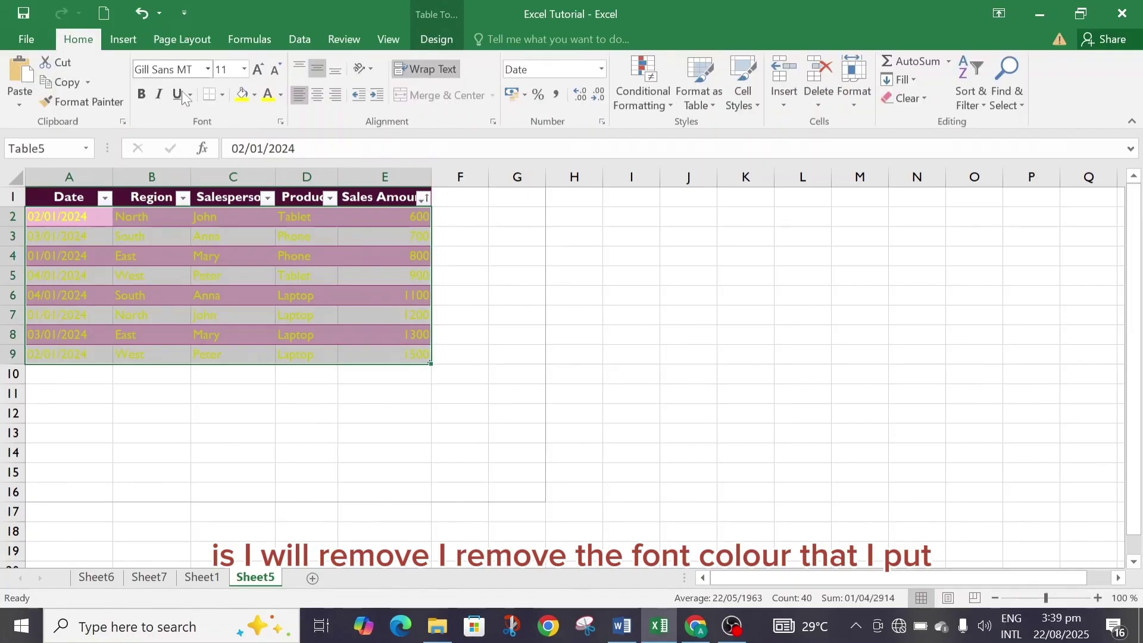
{"action": "left_click", "coordinate": [280, 97]}
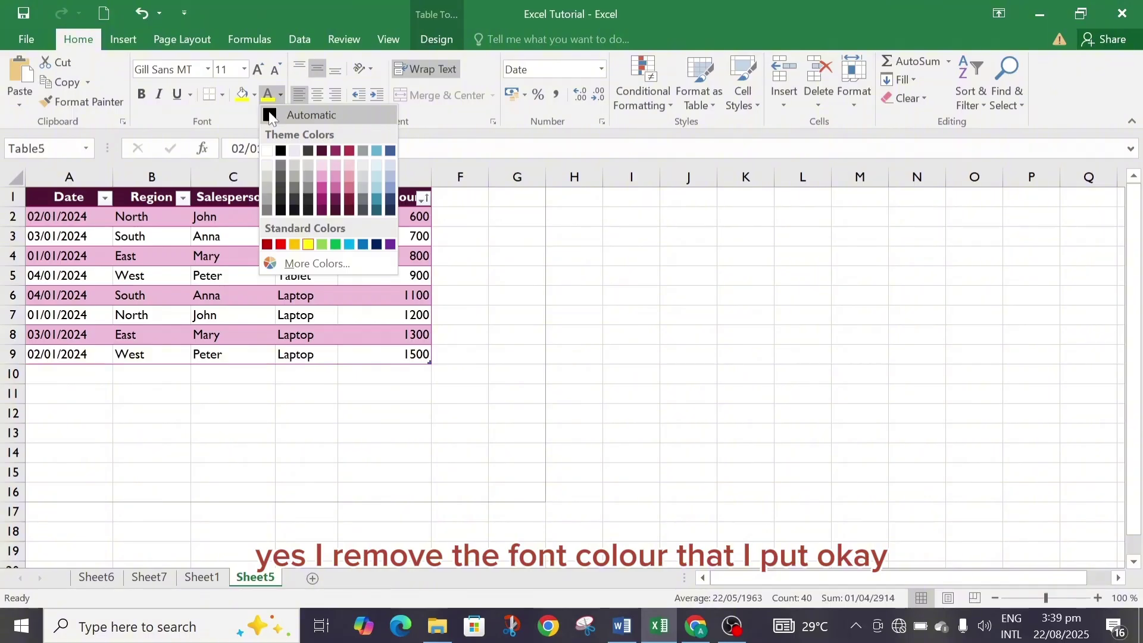
{"action": "left_click", "coordinate": [269, 112]}
{"action": "left_click", "coordinate": [465, 216]}
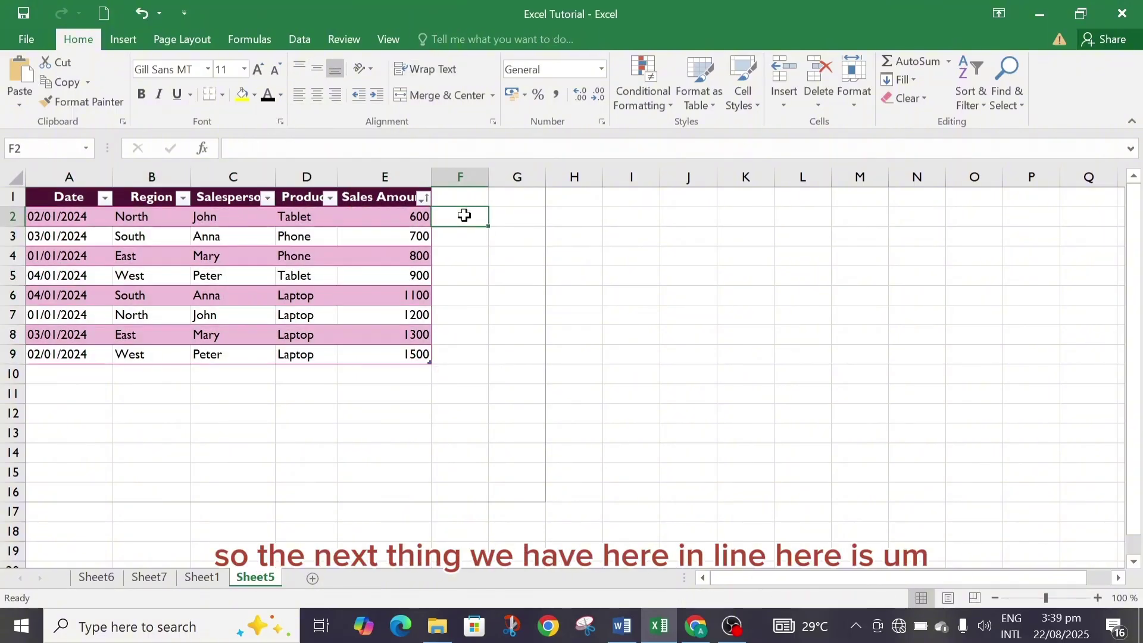
- Select cell E2 and review the page height options for scaling to fit, leaving the height on Automatic
{"action": "left_click", "coordinate": [185, 43]}
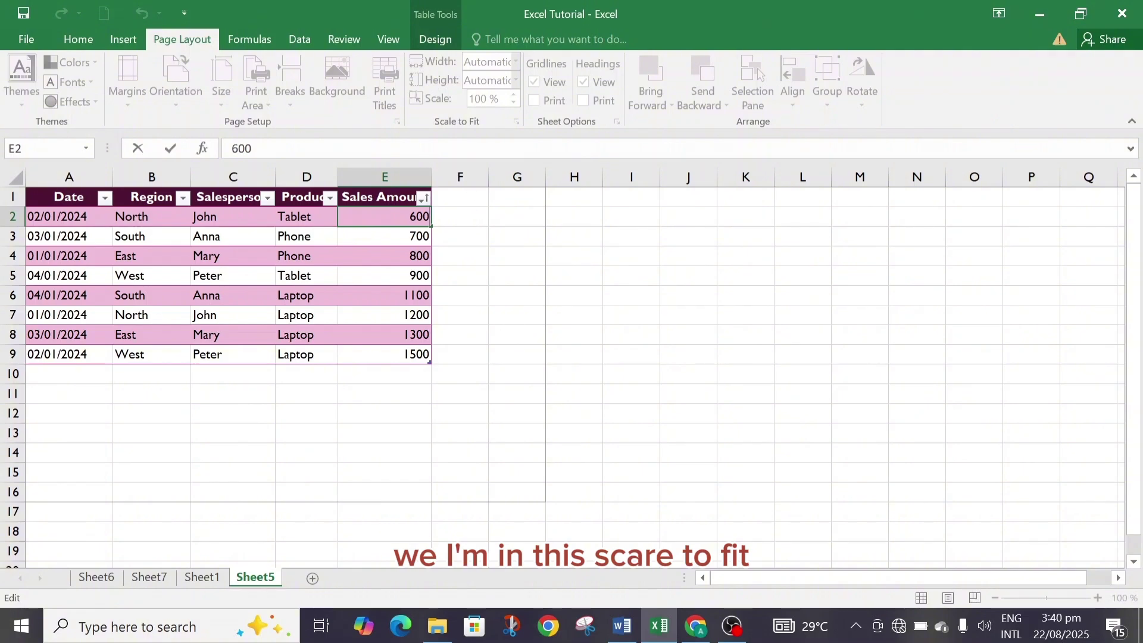
{"action": "left_click", "coordinate": [481, 224]}
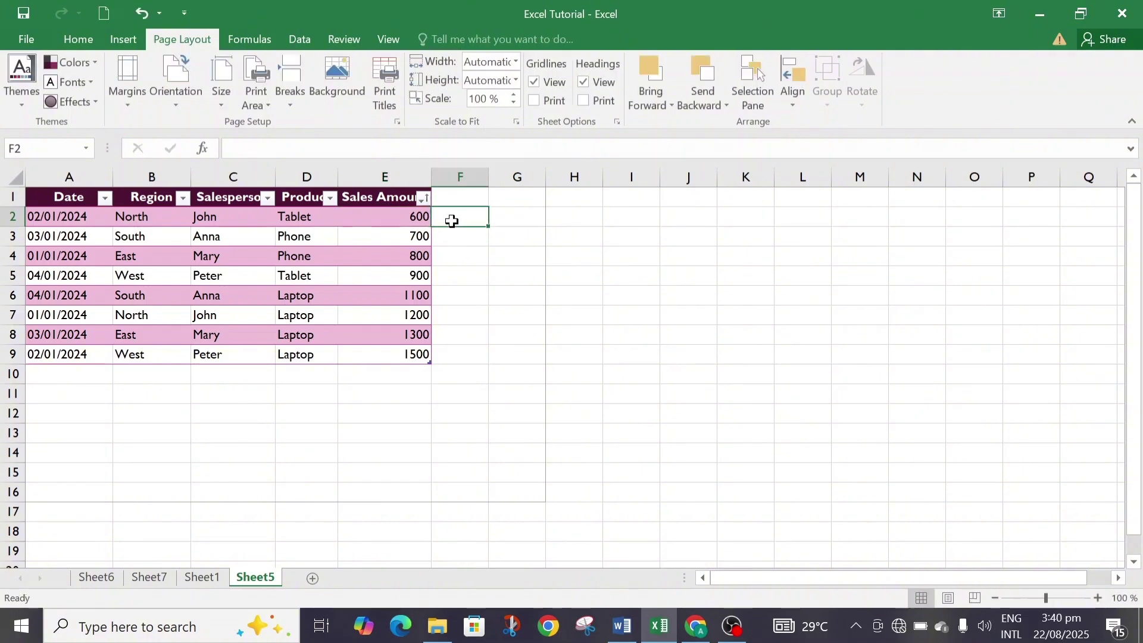
{"action": "left_click", "coordinate": [406, 216]}
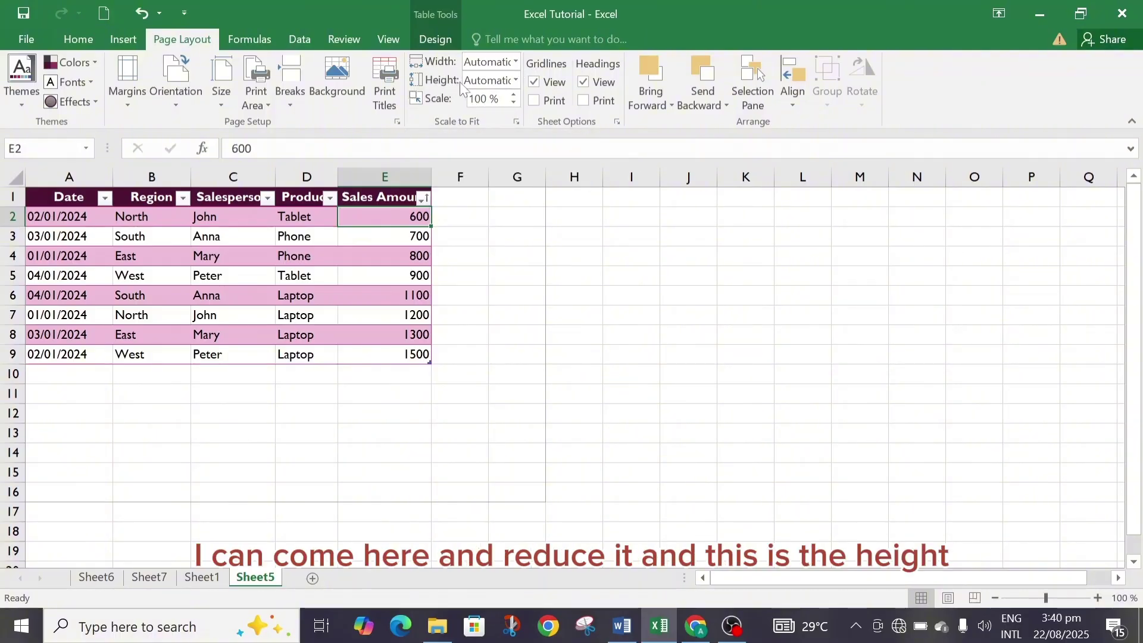
{"action": "left_click", "coordinate": [517, 80]}
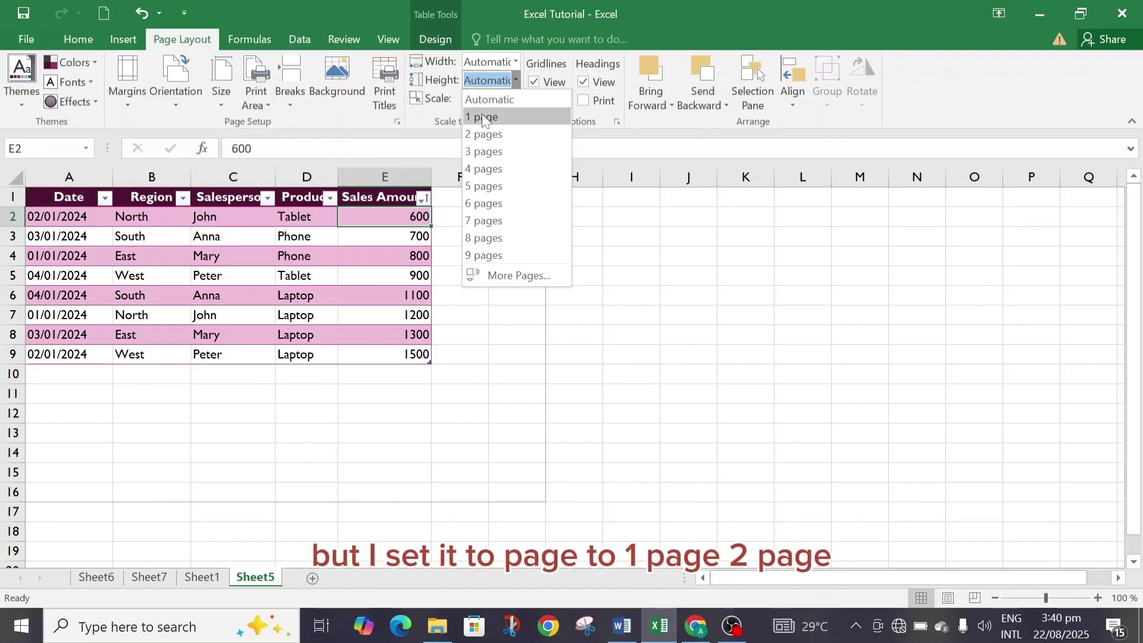
{"action": "left_click", "coordinate": [634, 268]}
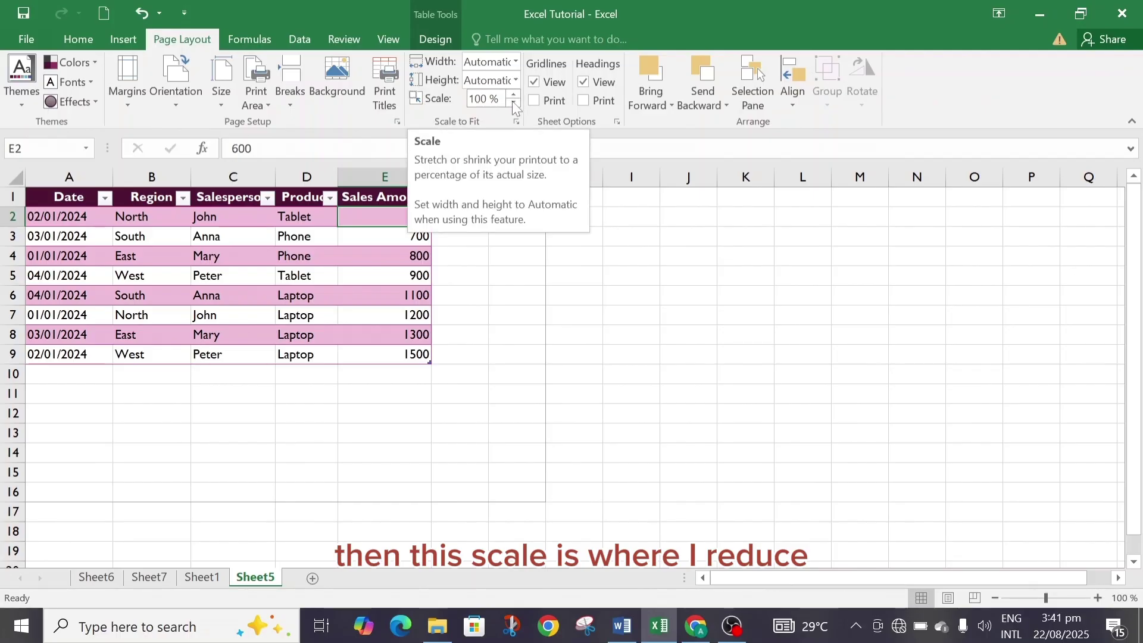
- Reduce the print scale of Sheet5 to 80%
{"action": "left_click", "coordinate": [511, 101]}
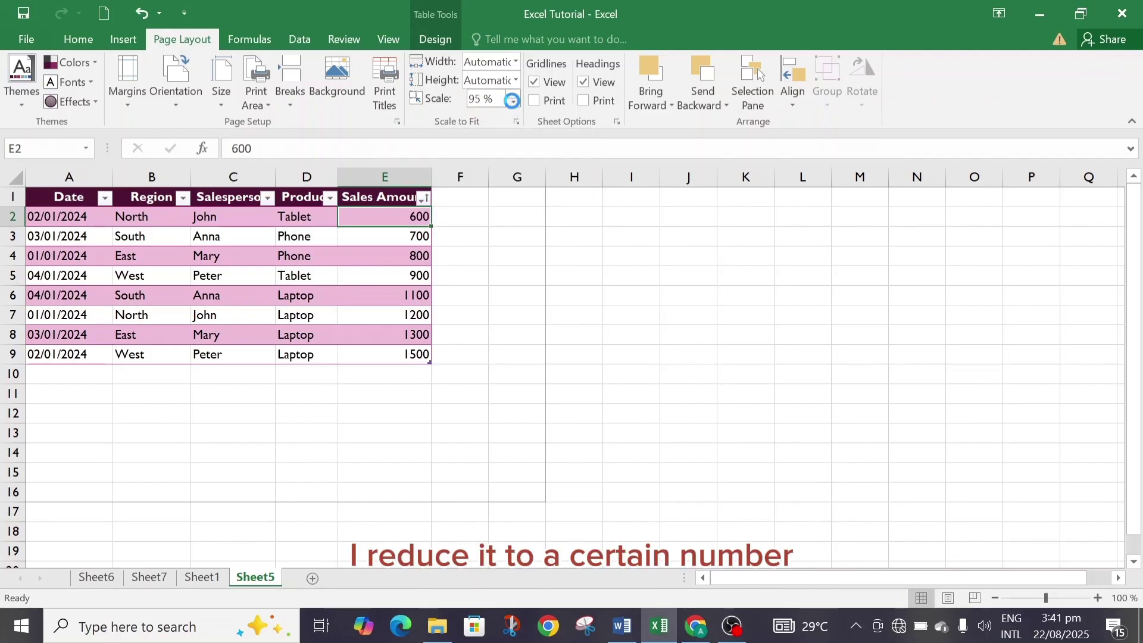
{"action": "left_click", "coordinate": [512, 101]}
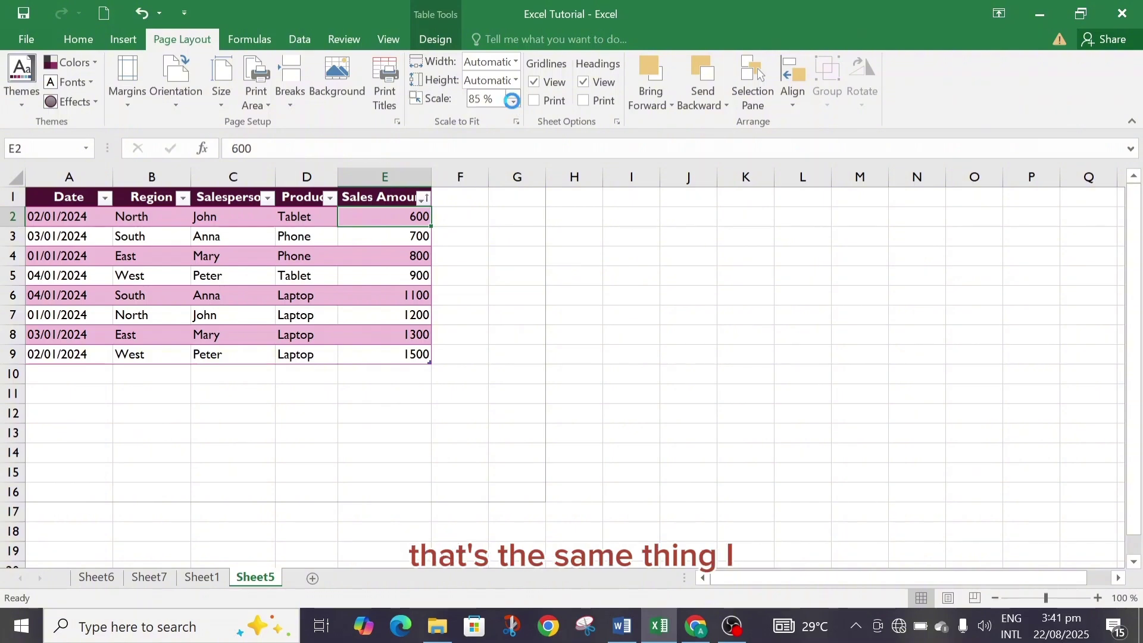
{"action": "left_click", "coordinate": [512, 102]}
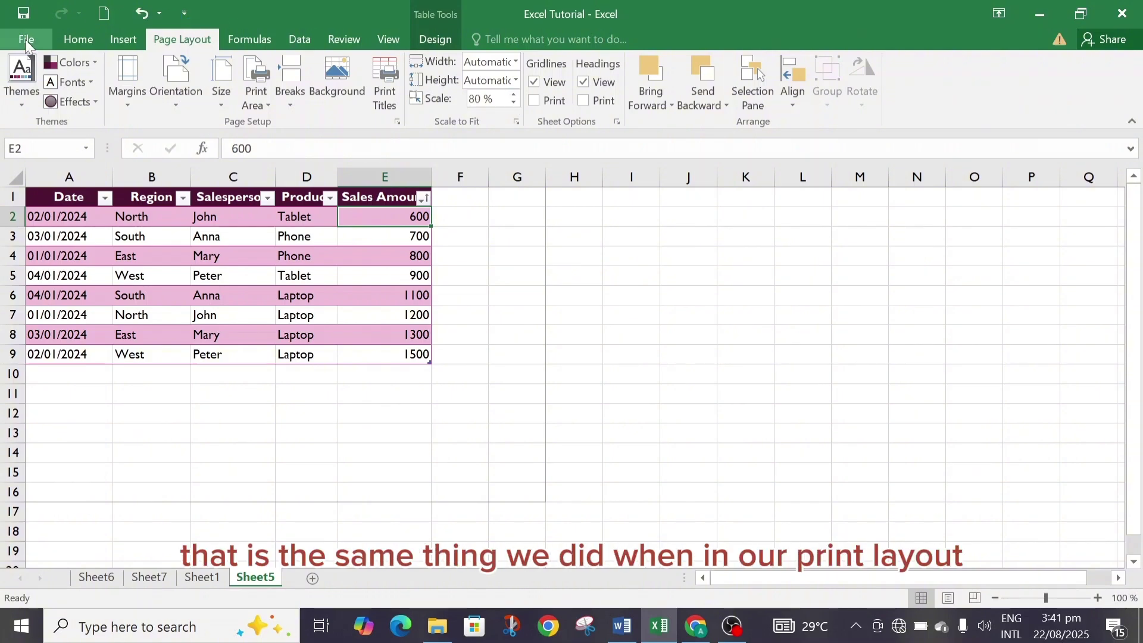
- From the print preview's Page Setup, set the scaling to 100% of normal size and return to the sheet
{"action": "left_click", "coordinate": [25, 39]}
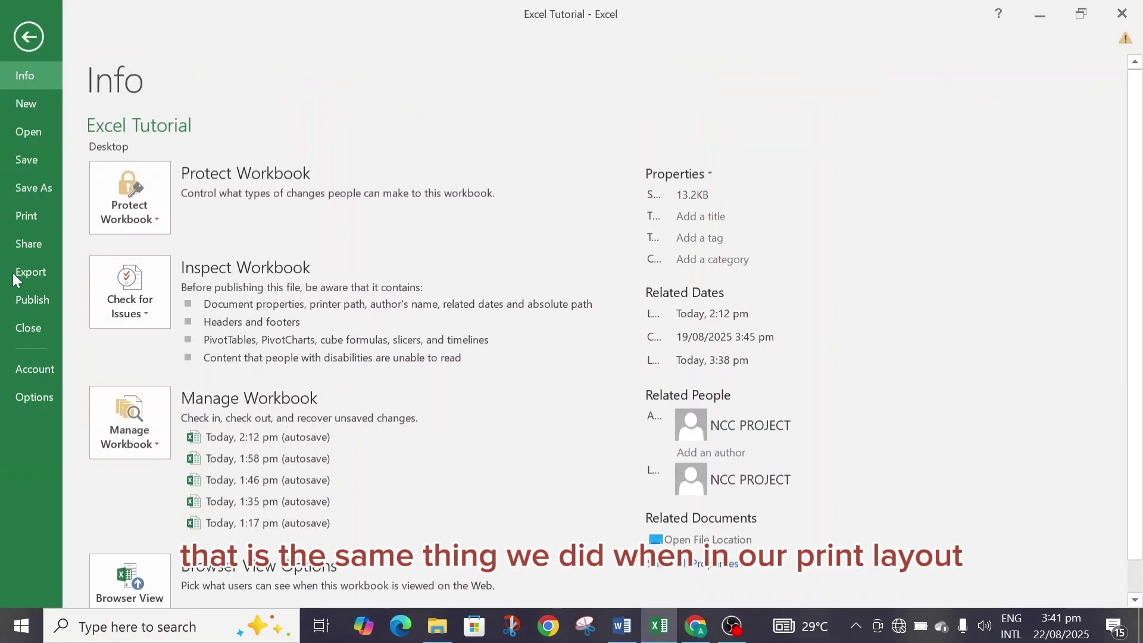
{"action": "left_click", "coordinate": [27, 214]}
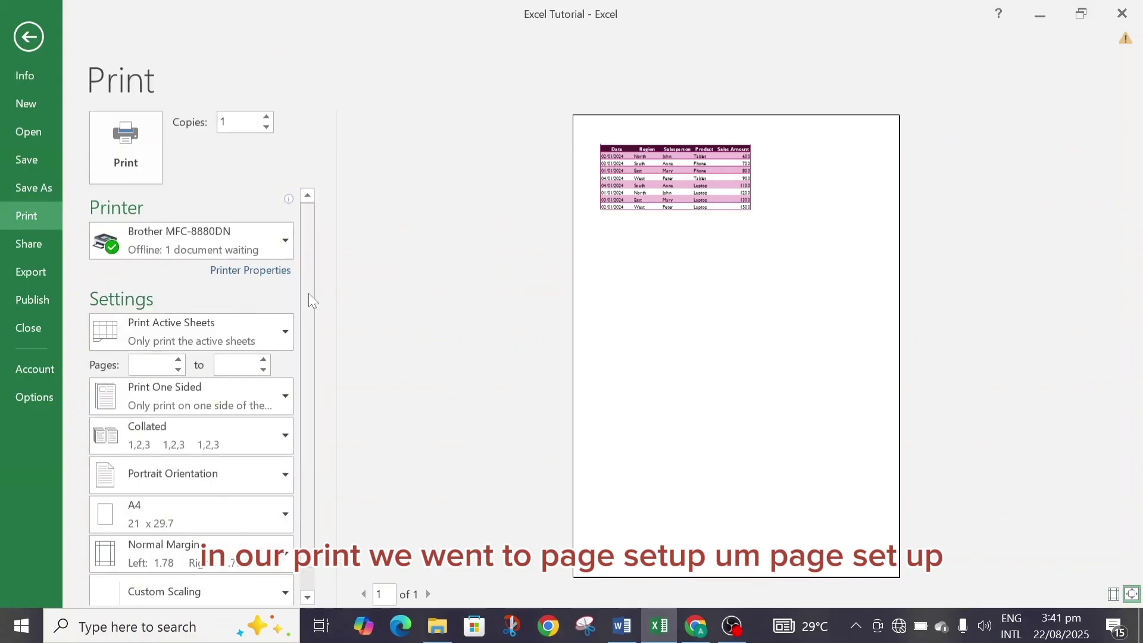
{"action": "scroll", "coordinate": [311, 469], "scroll_direction": "down", "scroll_amount": 1}
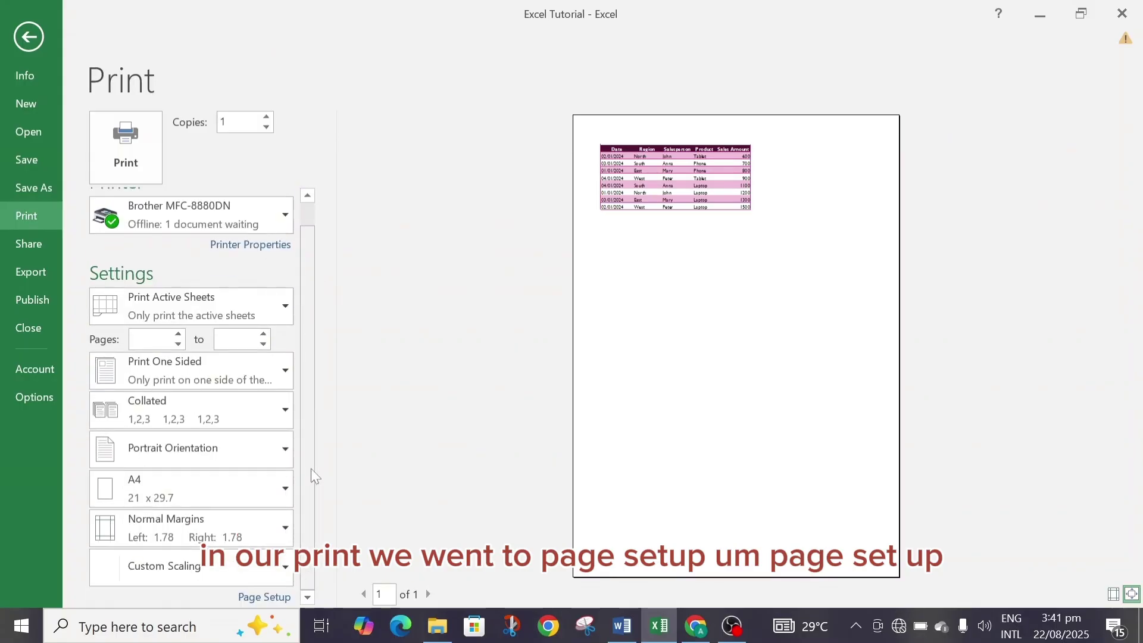
{"action": "left_click", "coordinate": [270, 597]}
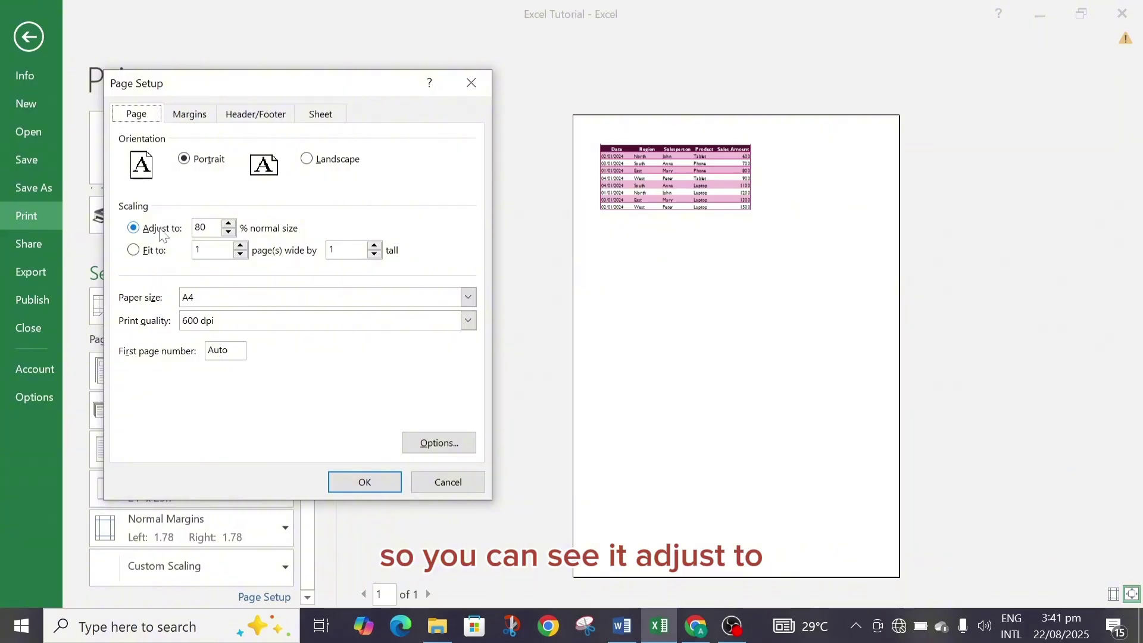
{"action": "double_click", "coordinate": [228, 233]}
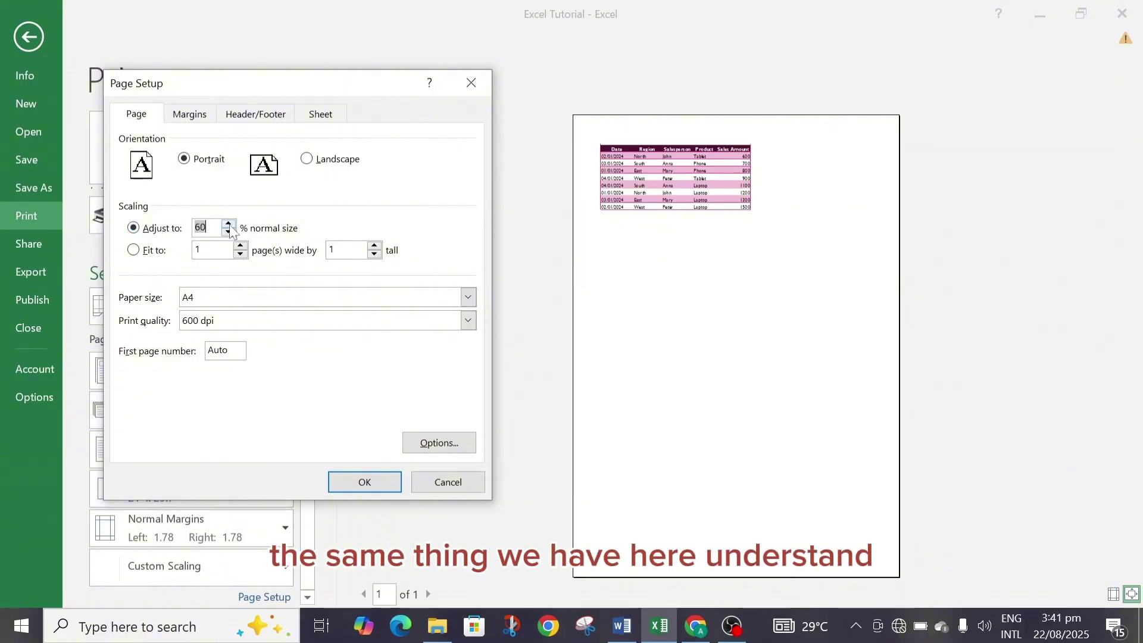
{"action": "double_click", "coordinate": [229, 224]}
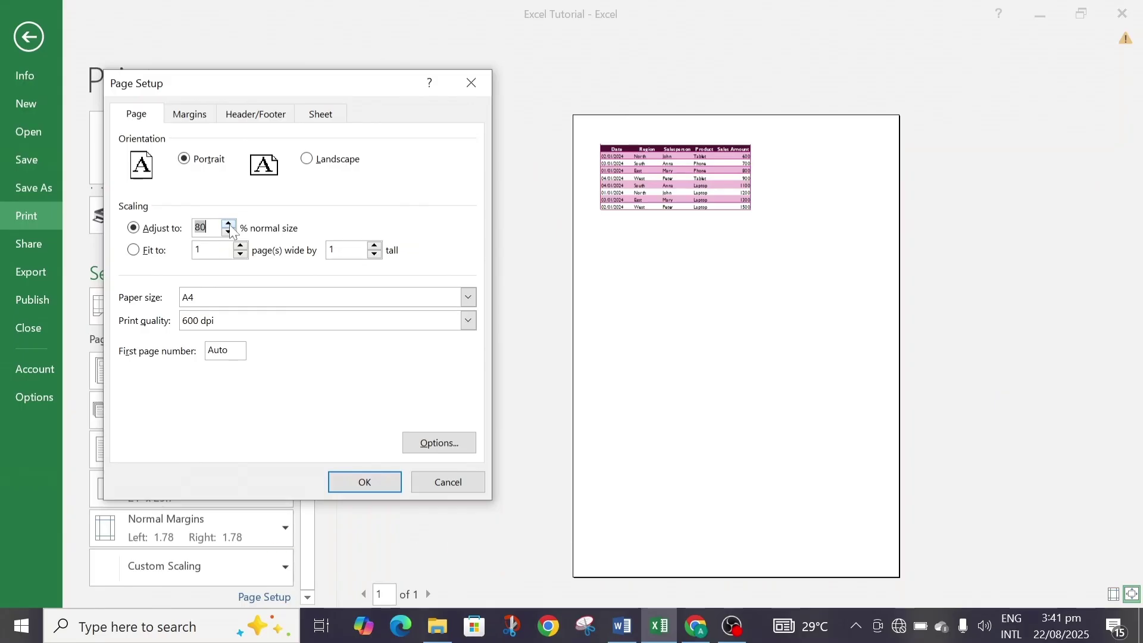
{"action": "left_click", "coordinate": [230, 227]}
{"action": "left_click", "coordinate": [229, 226]}
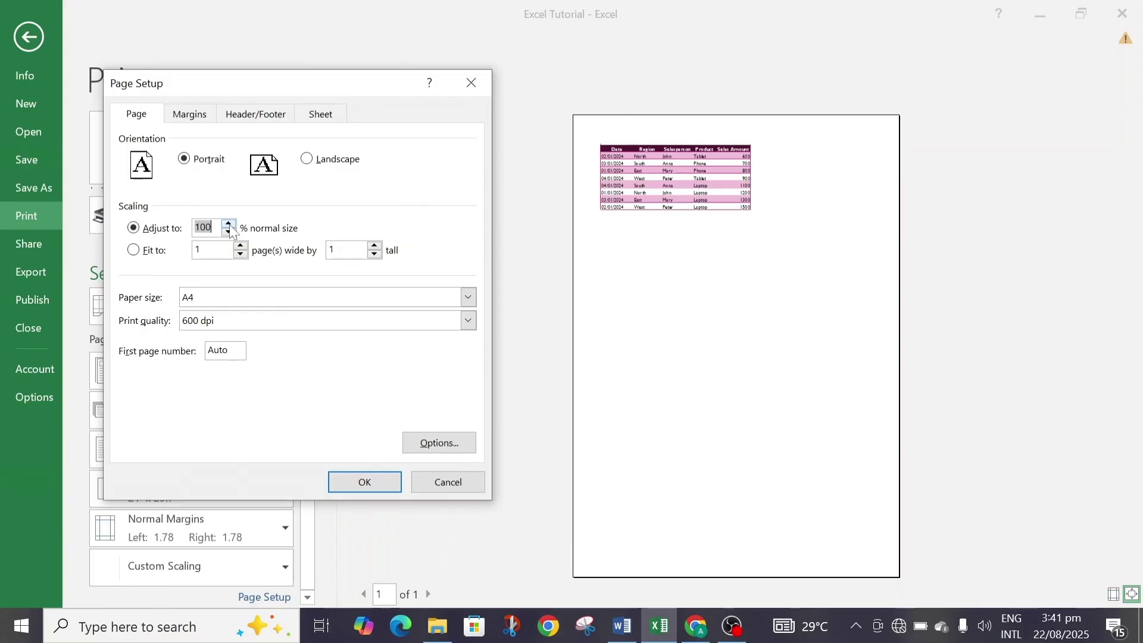
{"action": "left_click", "coordinate": [364, 481]}
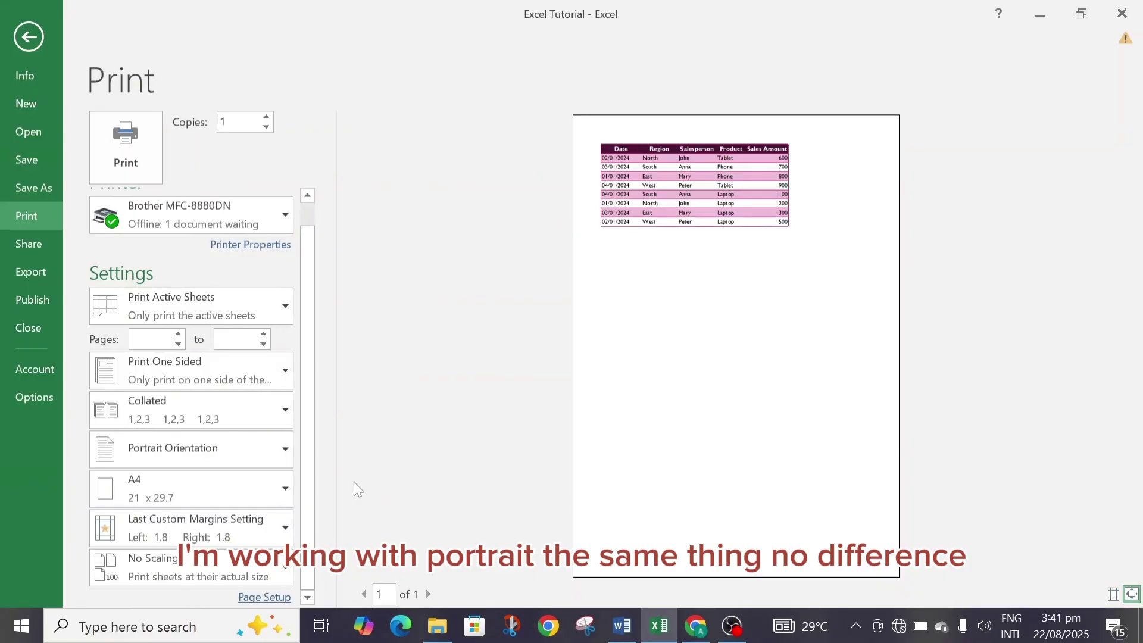
{"action": "left_click", "coordinate": [26, 38]}
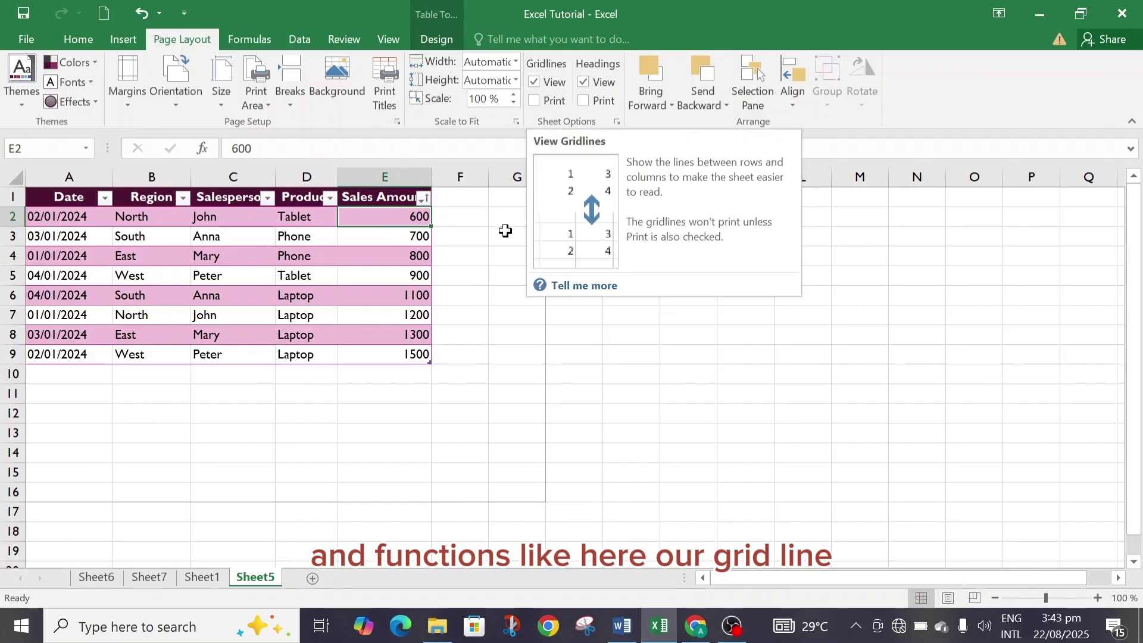
- Hide the gridlines and the row and column headings in the view of Sheet5
{"action": "left_click", "coordinate": [534, 83]}
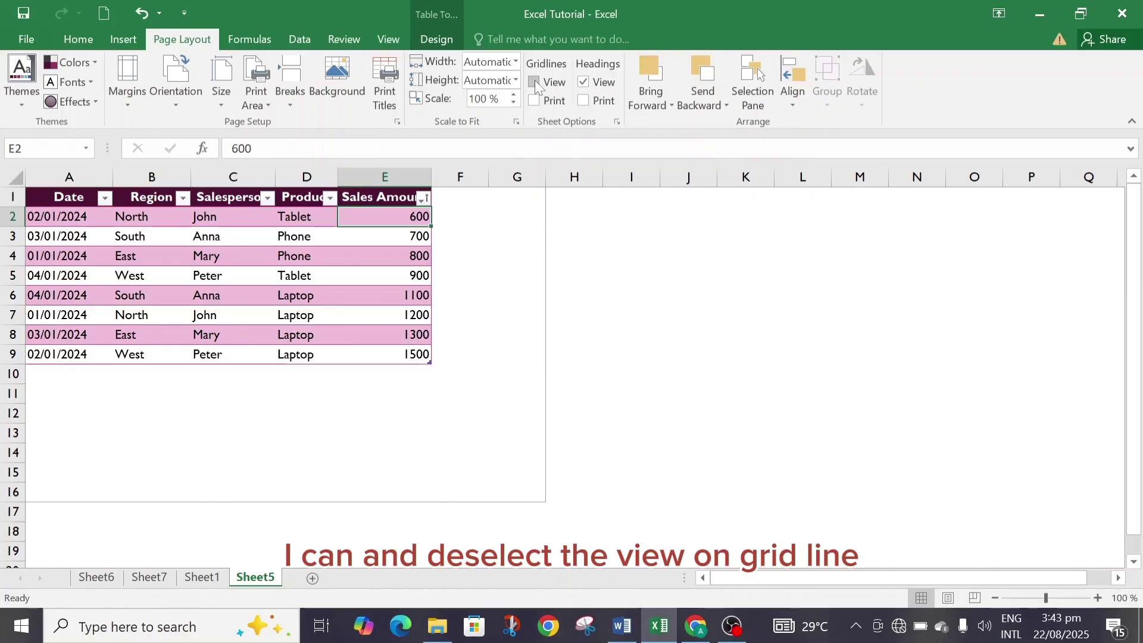
{"action": "left_click", "coordinate": [583, 81]}
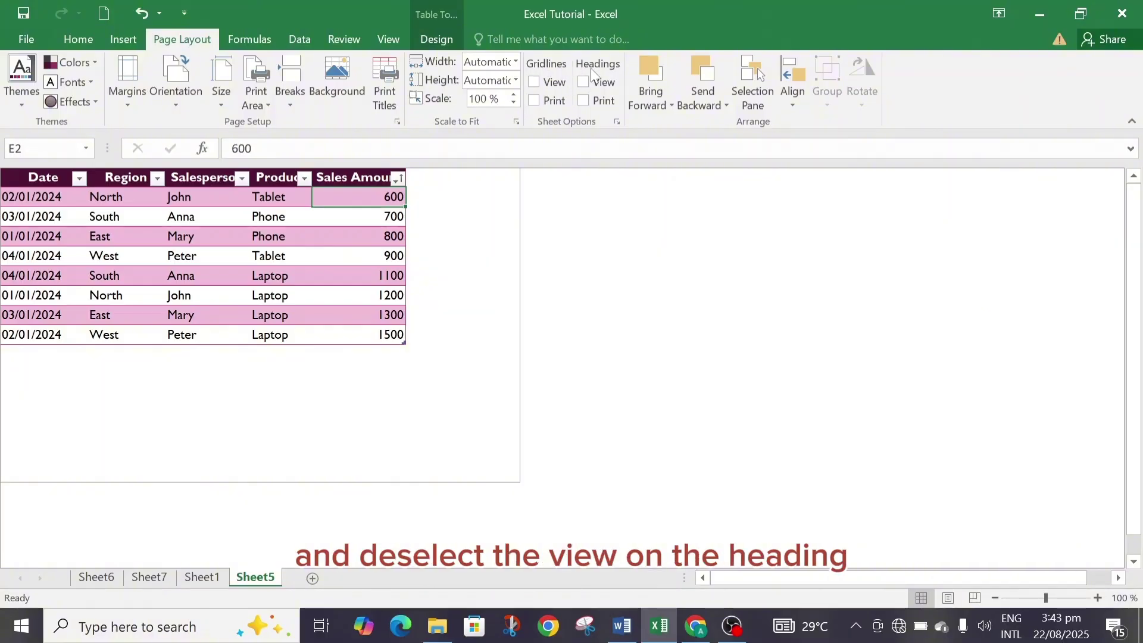
- Toggle the gridlines and the row and column headings in the view of Sheet5, leaving both shown
{"action": "left_click", "coordinate": [534, 81]}
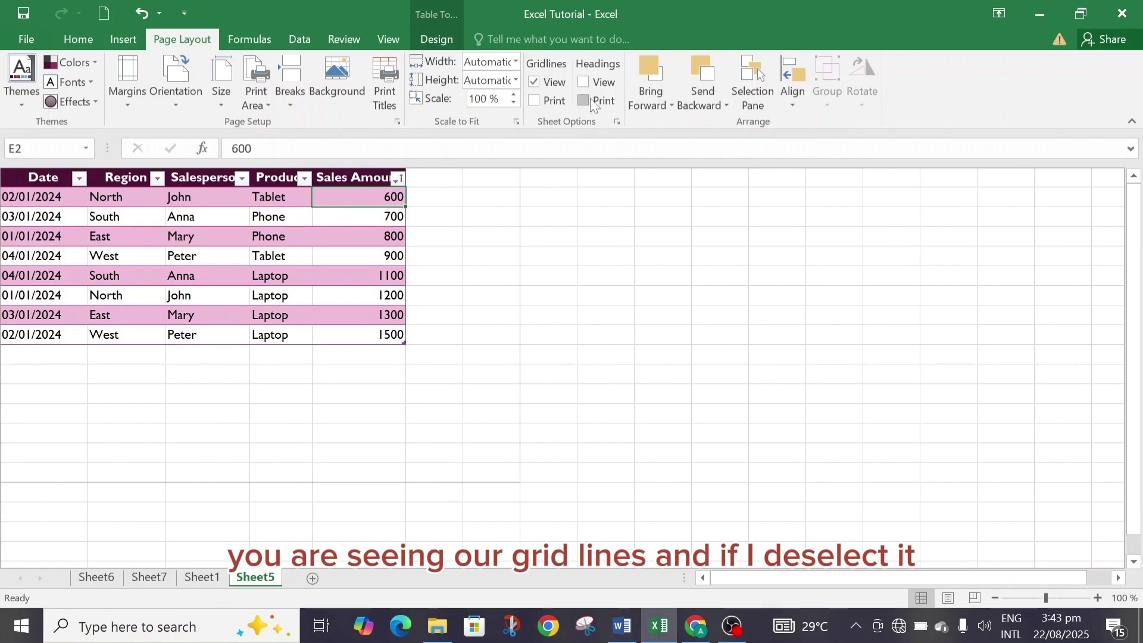
{"action": "left_click", "coordinate": [534, 83]}
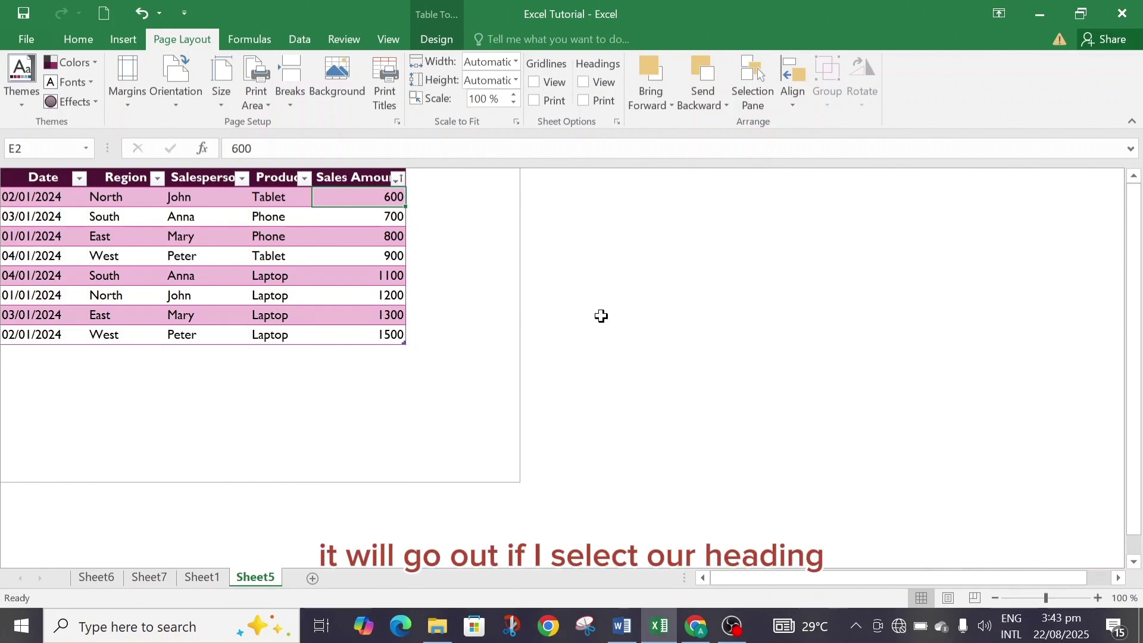
{"action": "left_click", "coordinate": [584, 83]}
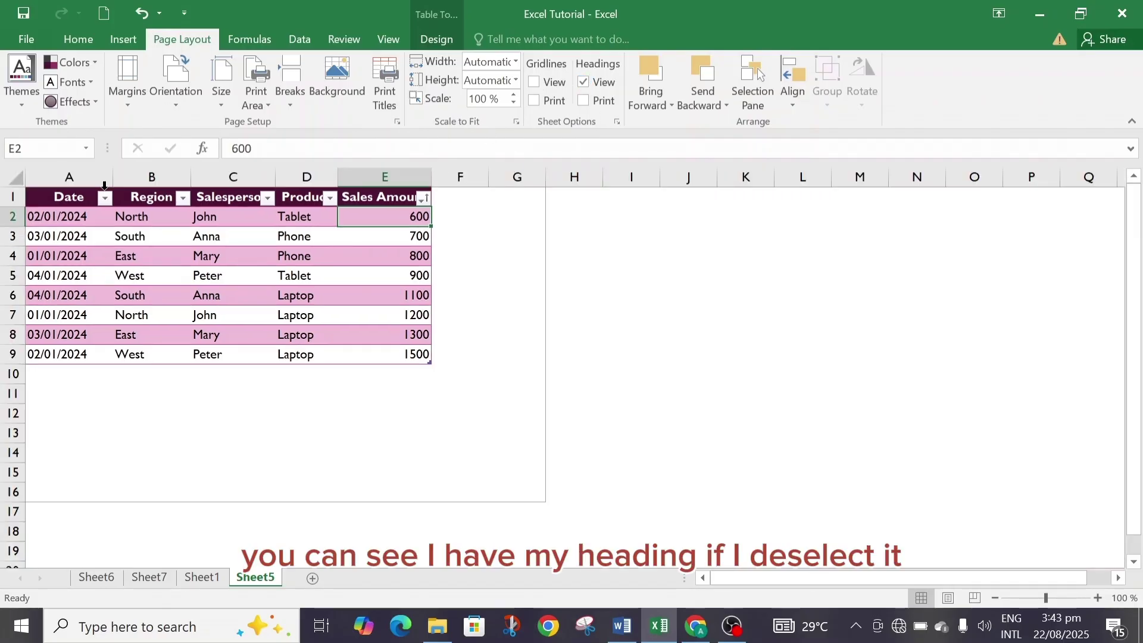
{"action": "left_click", "coordinate": [584, 83]}
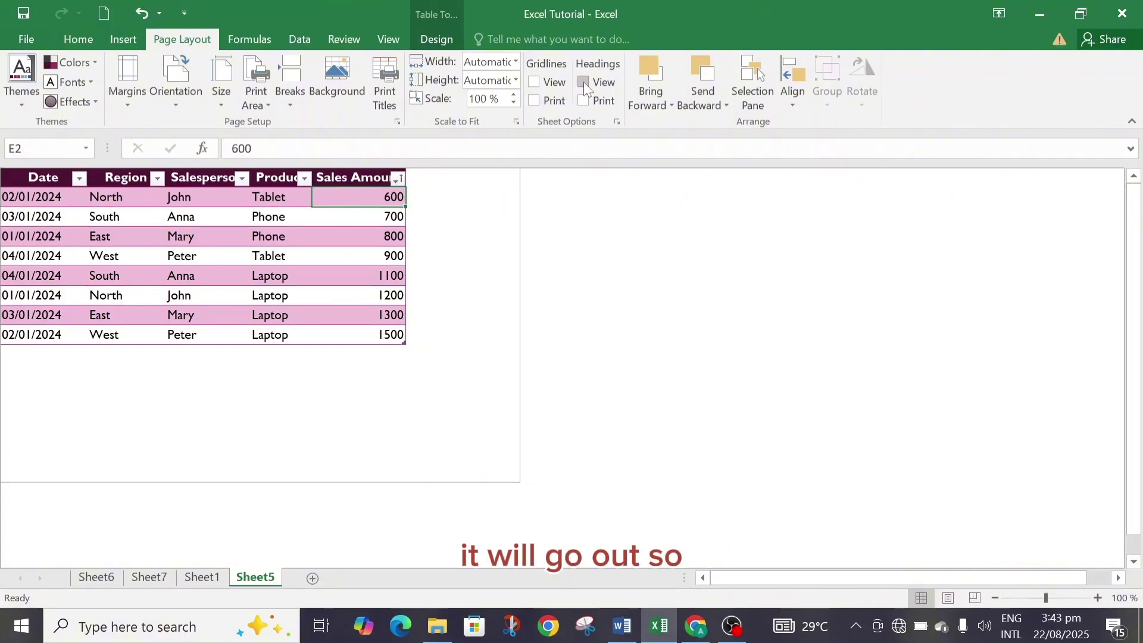
{"action": "left_click", "coordinate": [584, 84]}
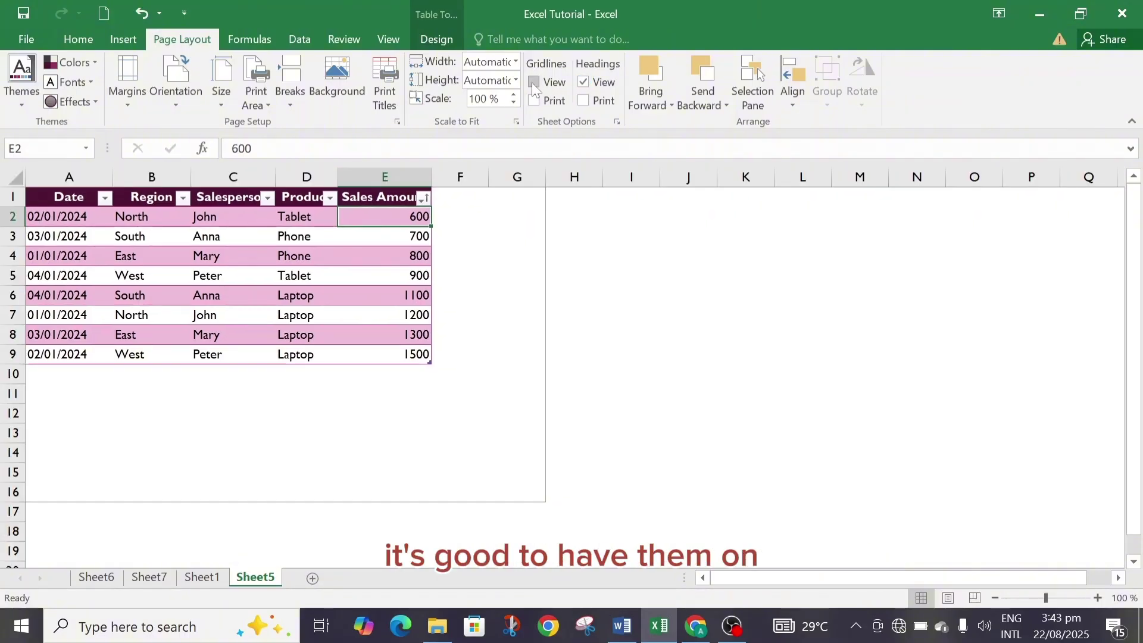
{"action": "left_click", "coordinate": [533, 83]}
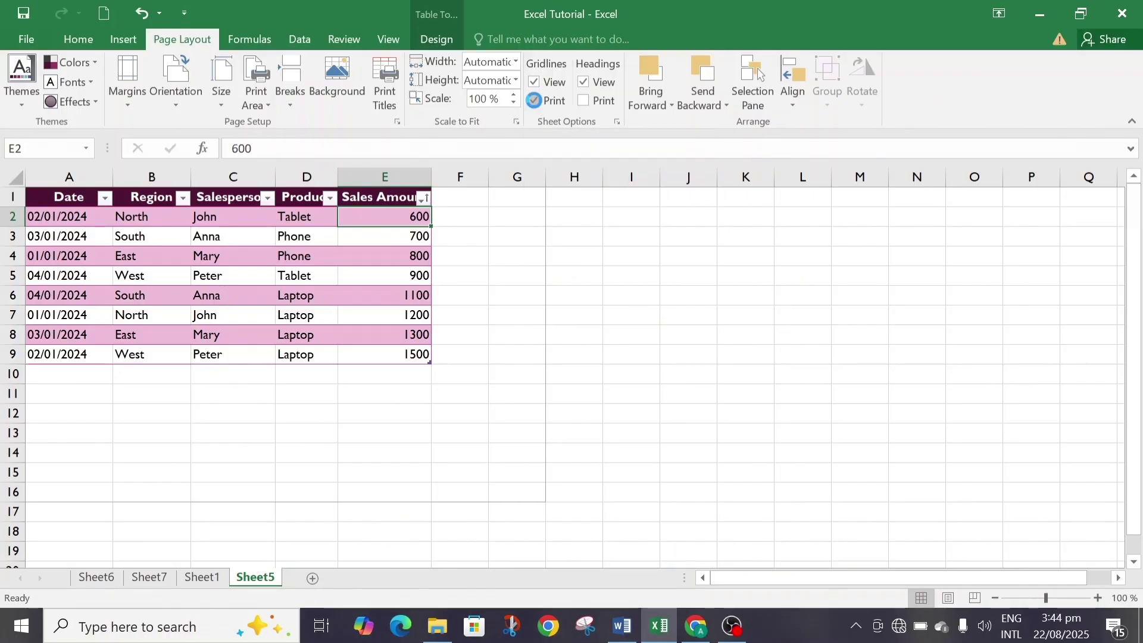
- Turn on gridline printing for Sheet5, check the print preview and return to the sheet
{"action": "left_click", "coordinate": [533, 99]}
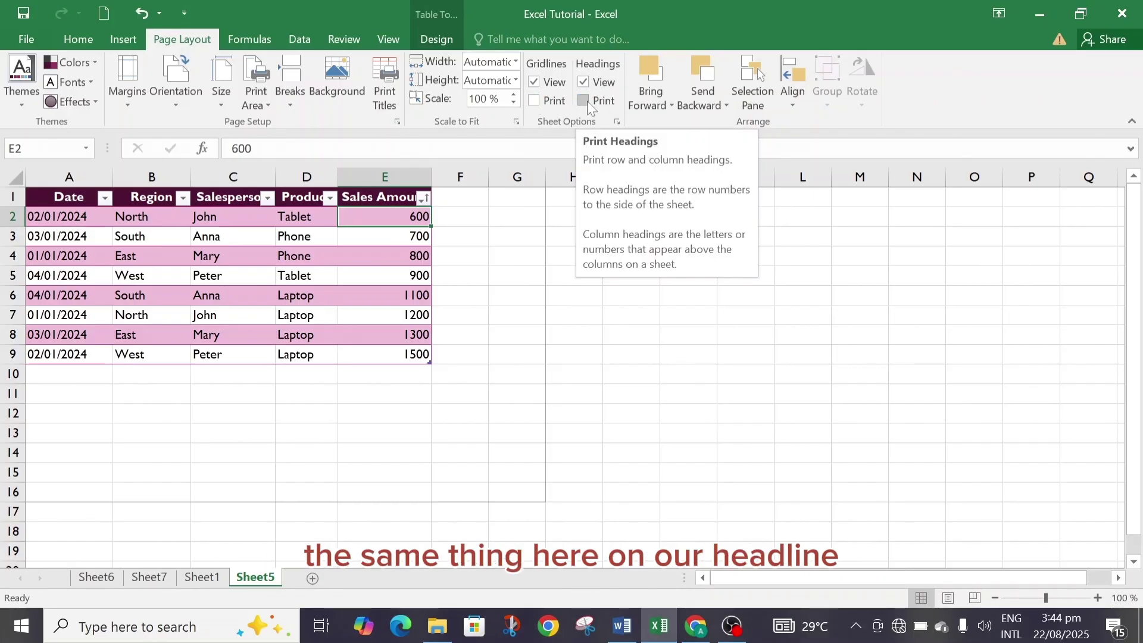
{"action": "left_click", "coordinate": [534, 100]}
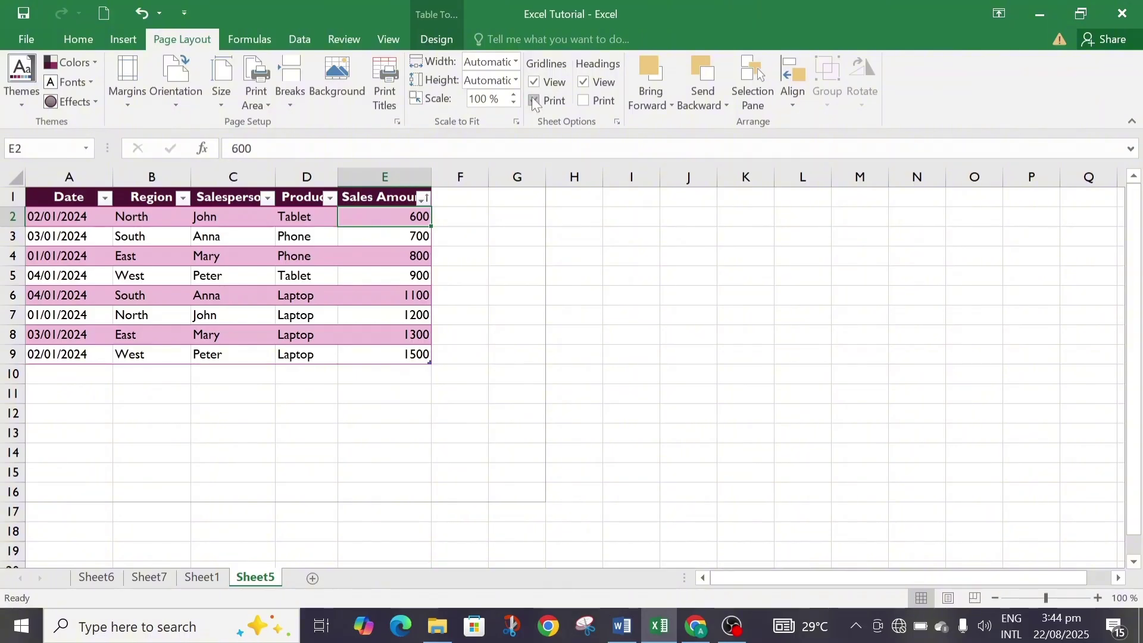
{"action": "left_click", "coordinate": [19, 33]}
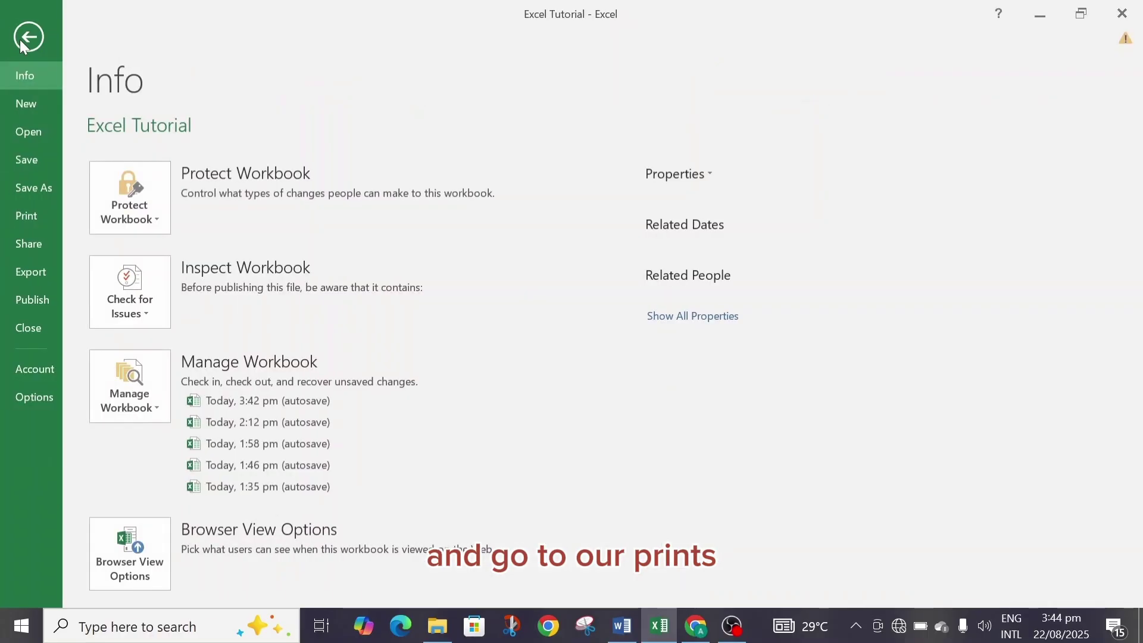
{"action": "left_click", "coordinate": [26, 218]}
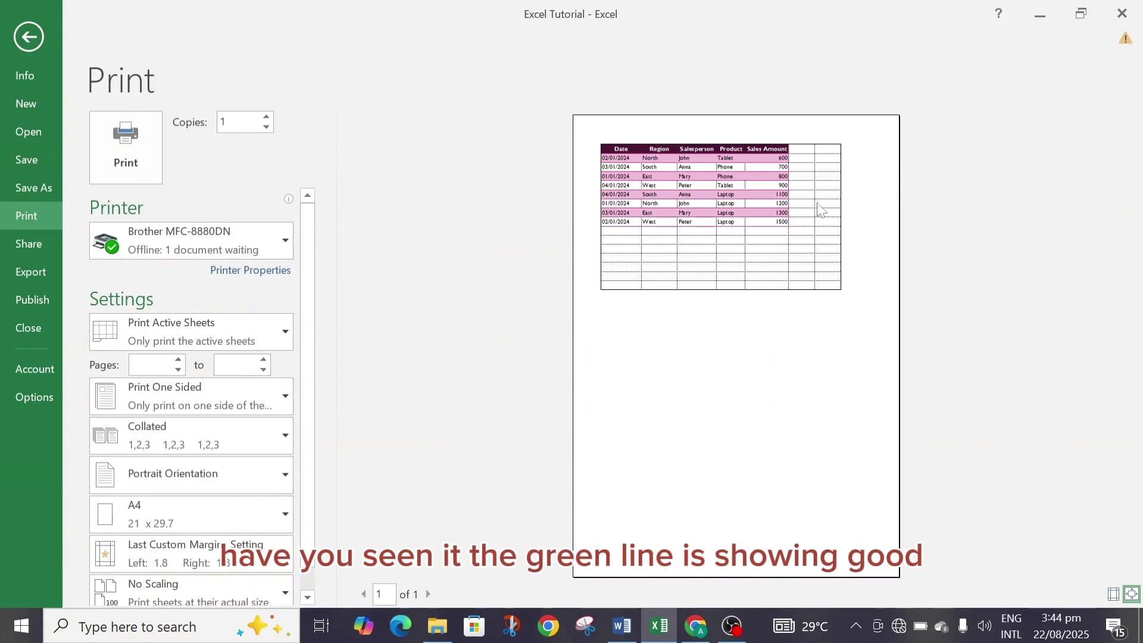
{"action": "left_click", "coordinate": [24, 42]}
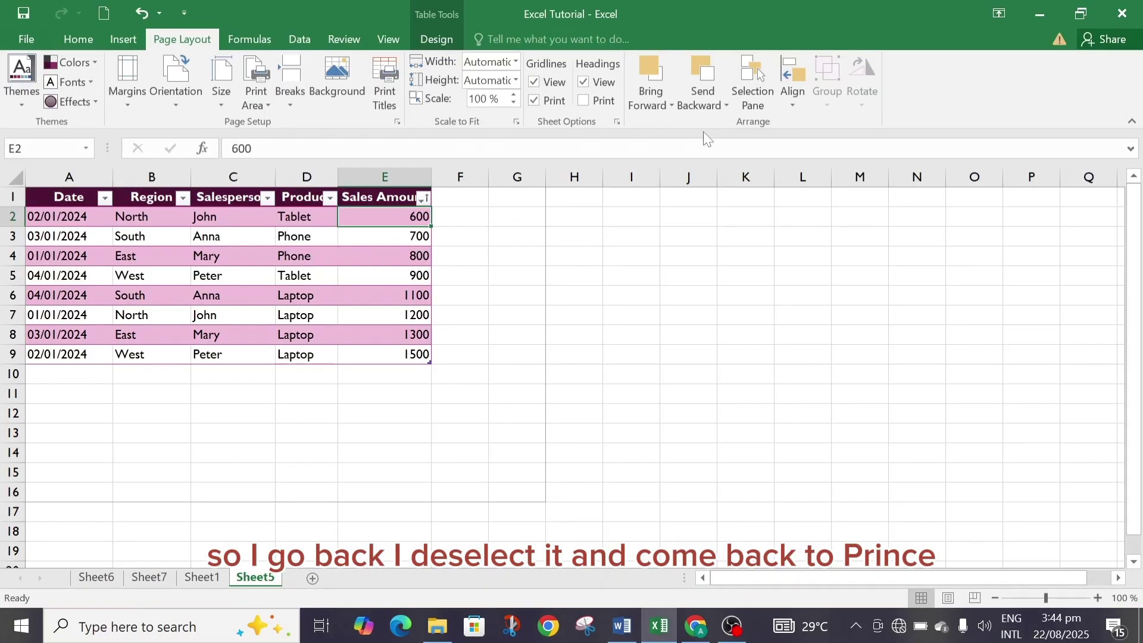
- Turn off gridline printing for Sheet5, check the print preview again and go back to the sheet
{"action": "left_click", "coordinate": [534, 99]}
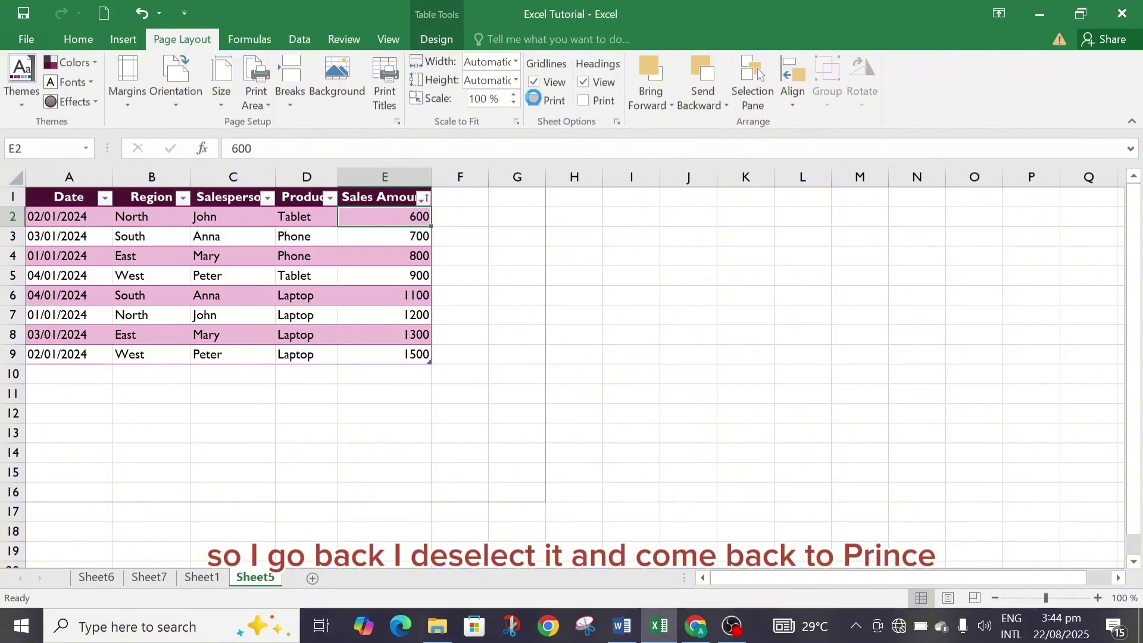
{"action": "left_click", "coordinate": [25, 40]}
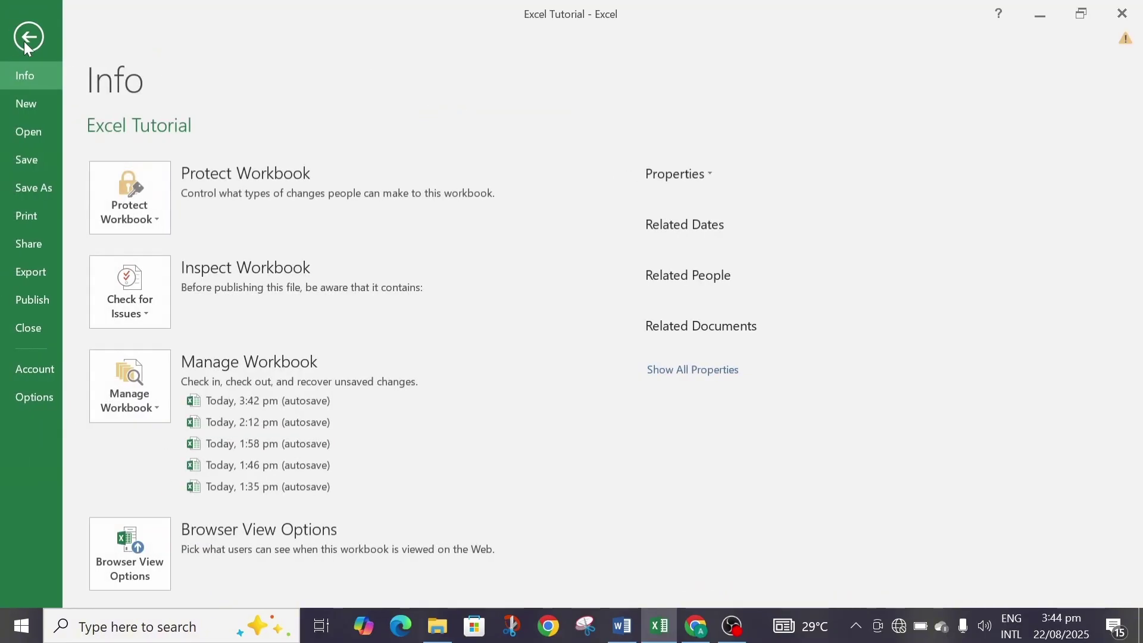
{"action": "left_click", "coordinate": [31, 224]}
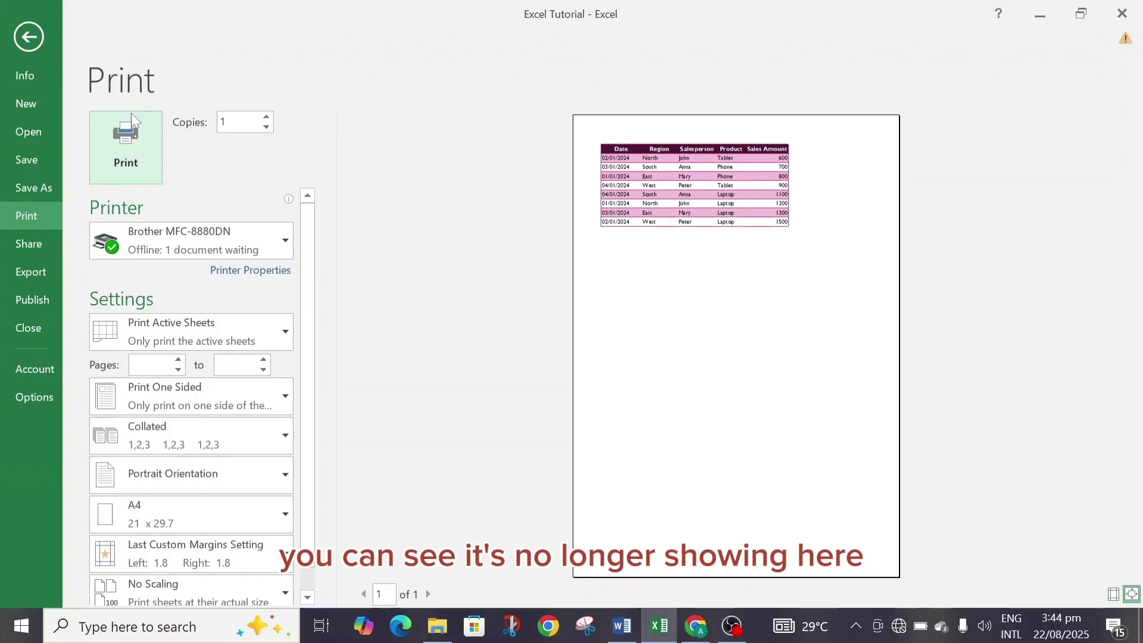
{"action": "left_click", "coordinate": [28, 37]}
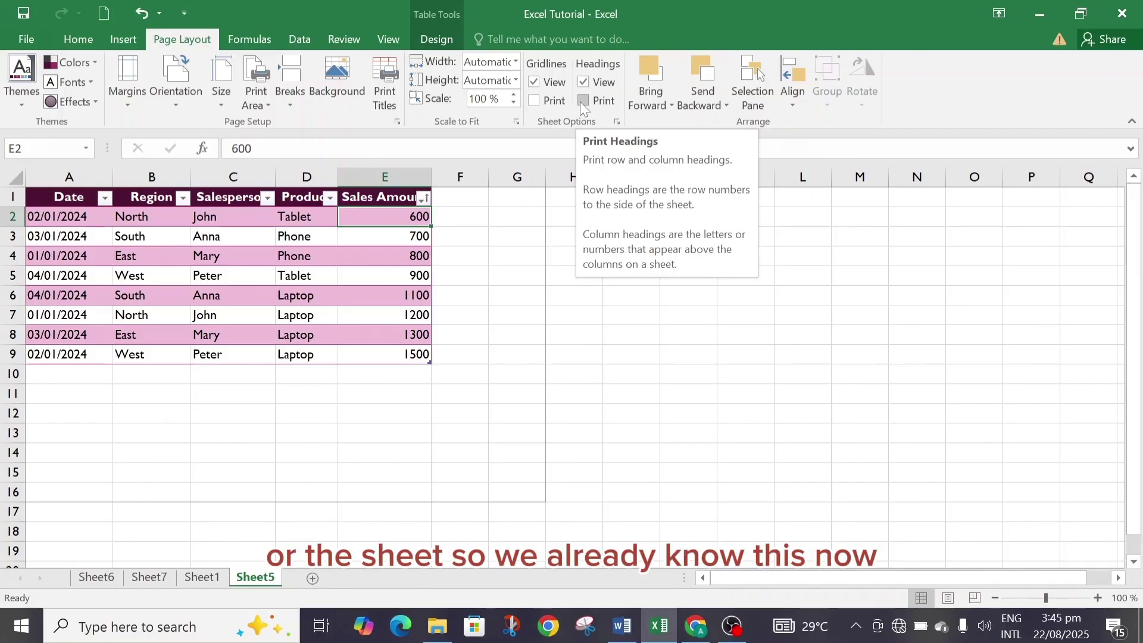
- Preview the Sheet5 printout with row and column heading printing enabled, and turn heading printing back off on the sheet
{"action": "left_click", "coordinate": [532, 81]}
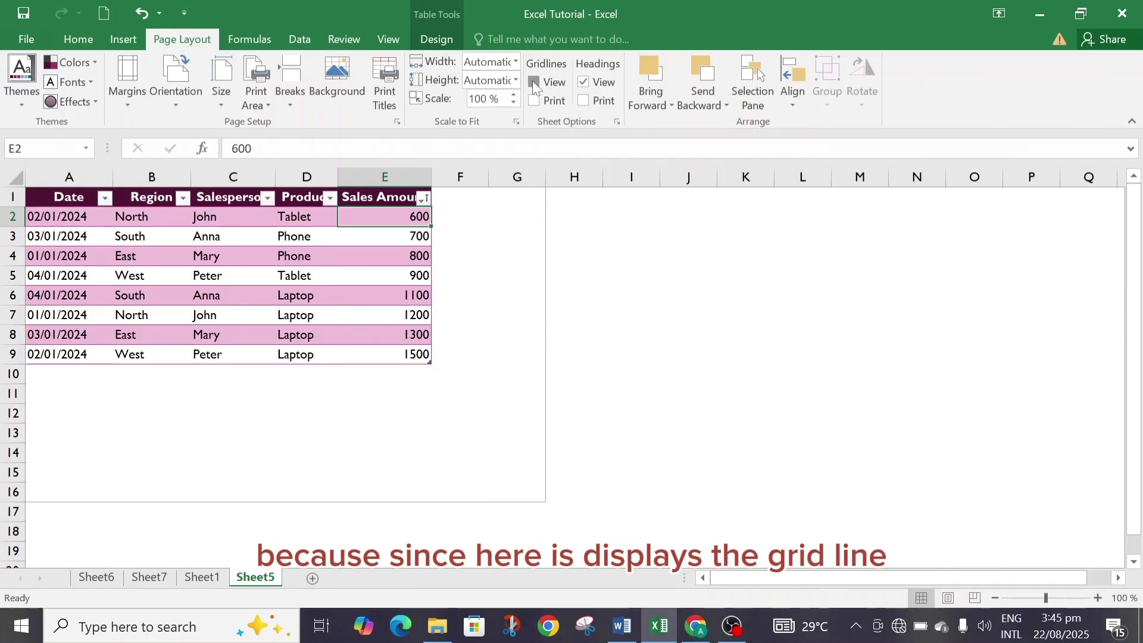
{"action": "left_click", "coordinate": [532, 81]}
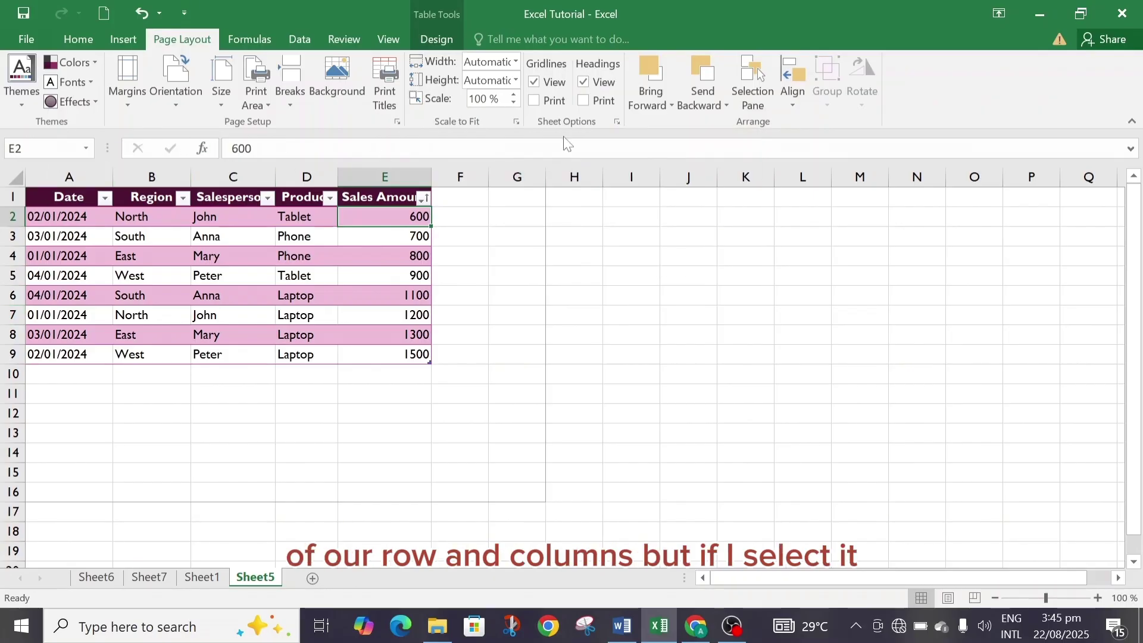
{"action": "left_click", "coordinate": [584, 102]}
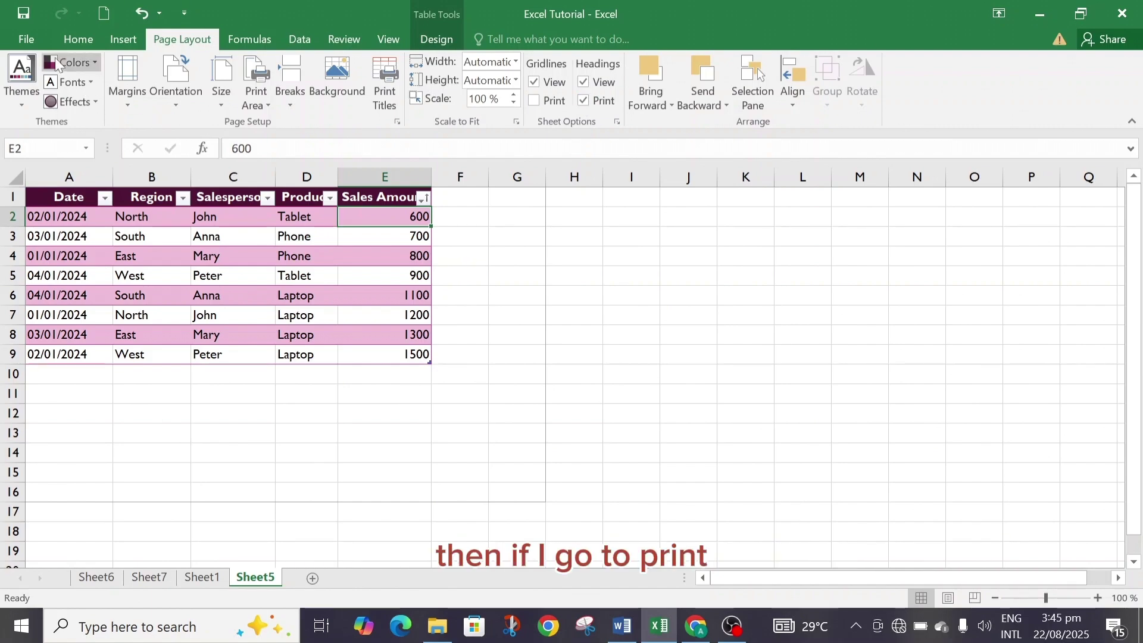
{"action": "left_click", "coordinate": [25, 41]}
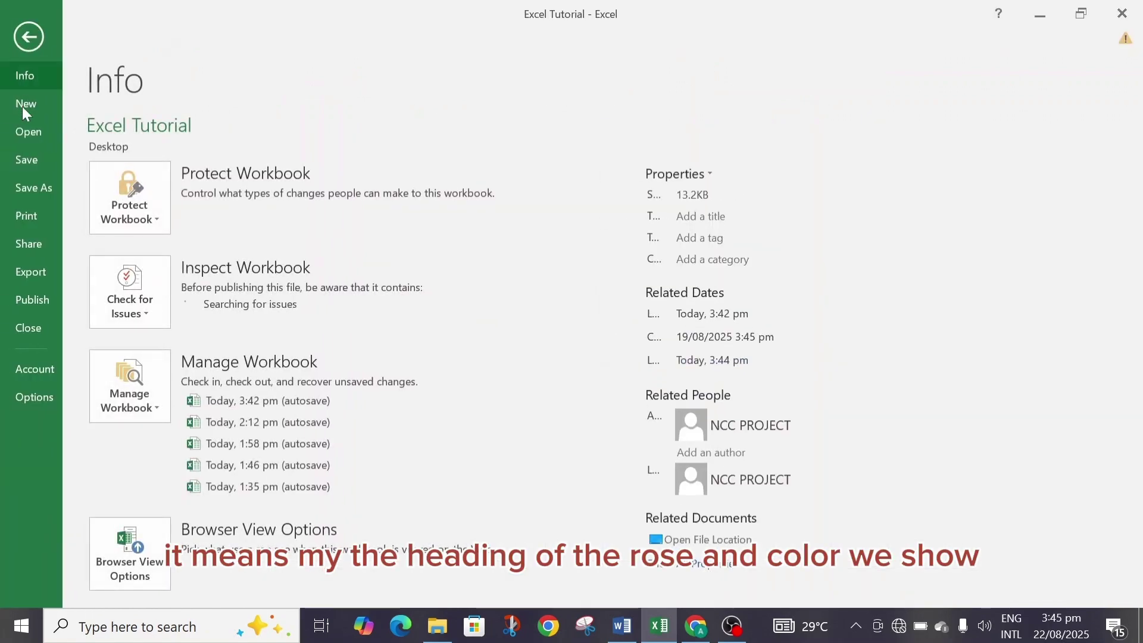
{"action": "left_click", "coordinate": [36, 215]}
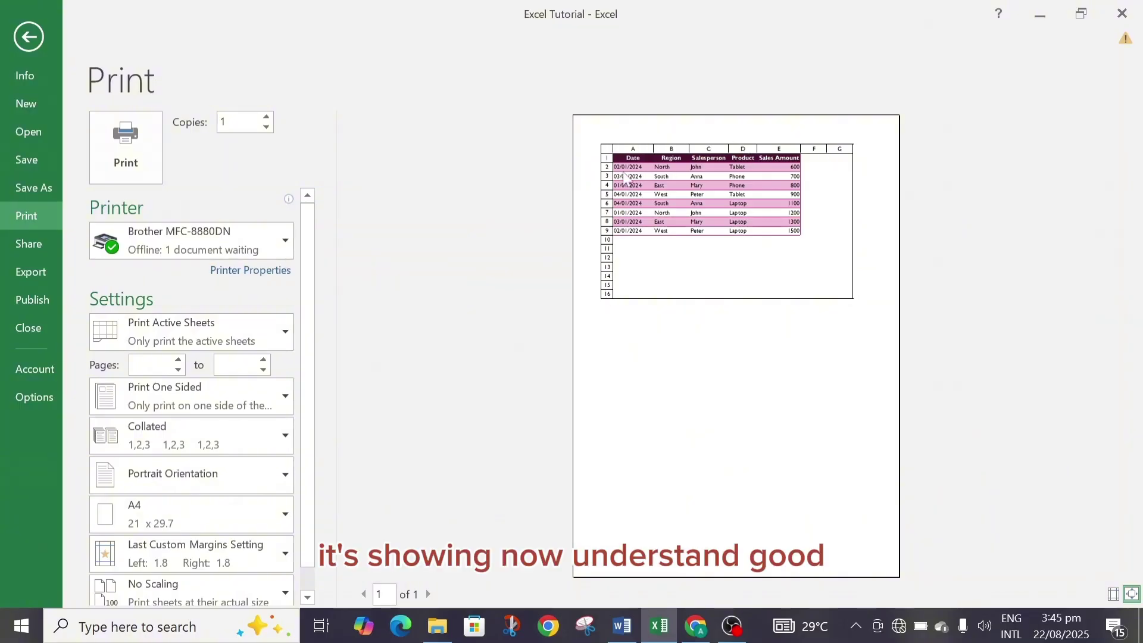
{"action": "left_click", "coordinate": [34, 40]}
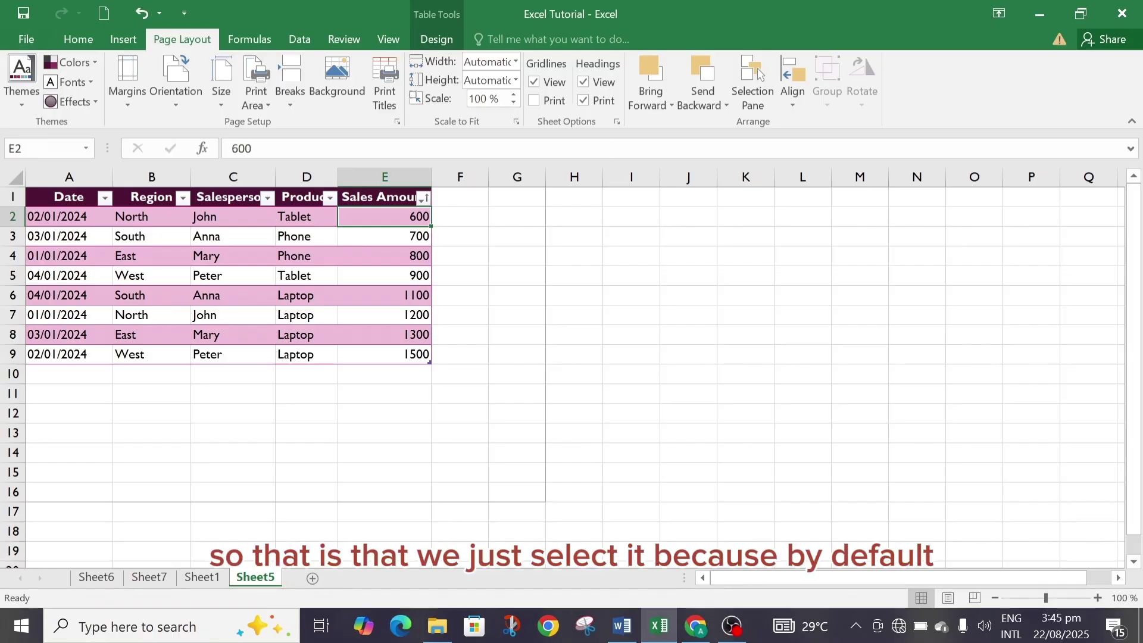
{"action": "left_click", "coordinate": [584, 101]}
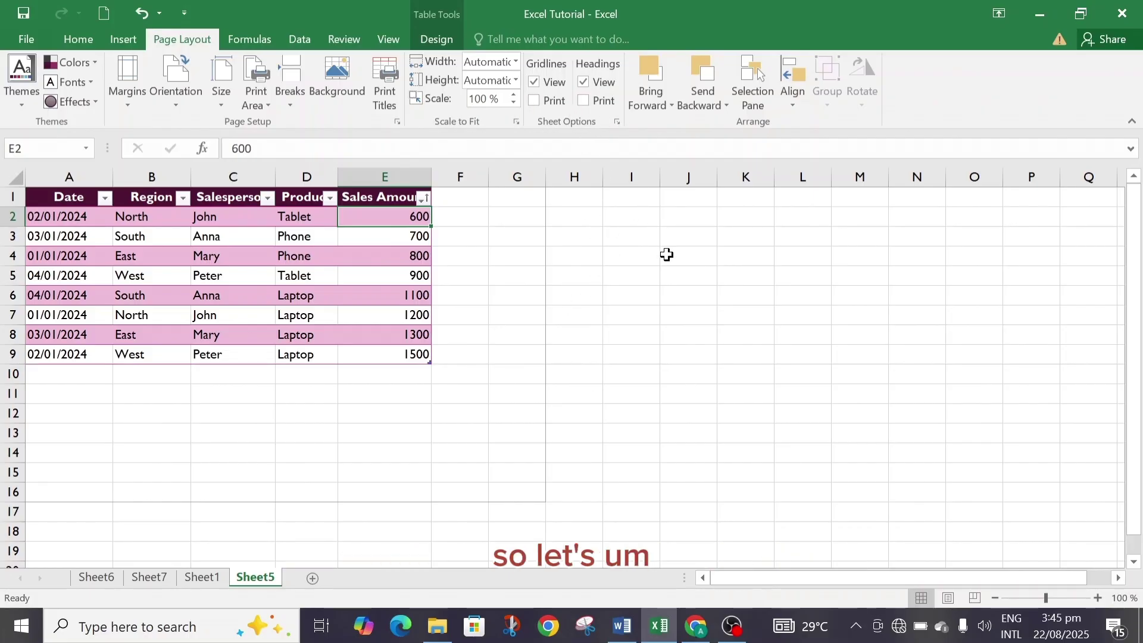
- Insert the glowing brain picture and the VR headset picture from the Desktop folder into Sheet5
{"action": "key", "text": "ctrl+p"}
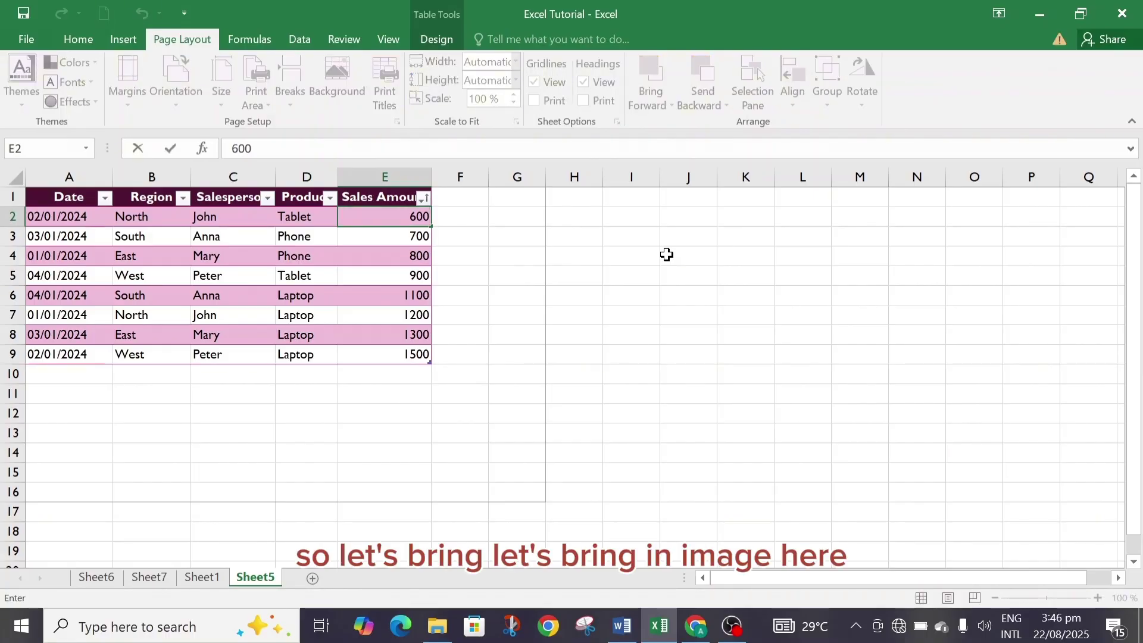
{"action": "left_click", "coordinate": [121, 40]}
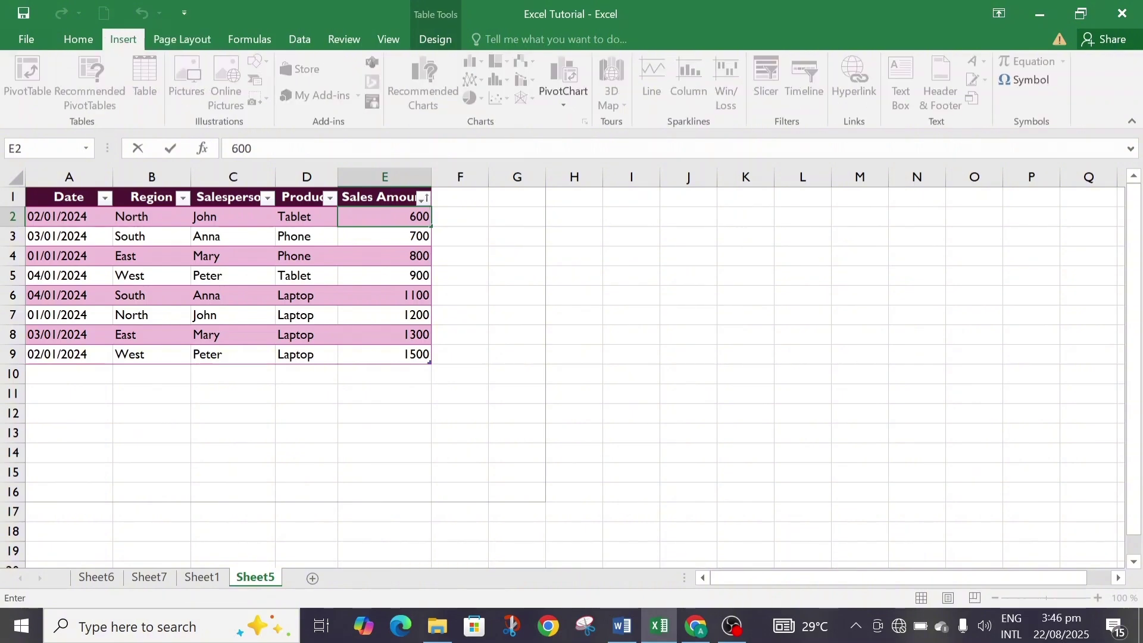
{"action": "left_click", "coordinate": [512, 249]}
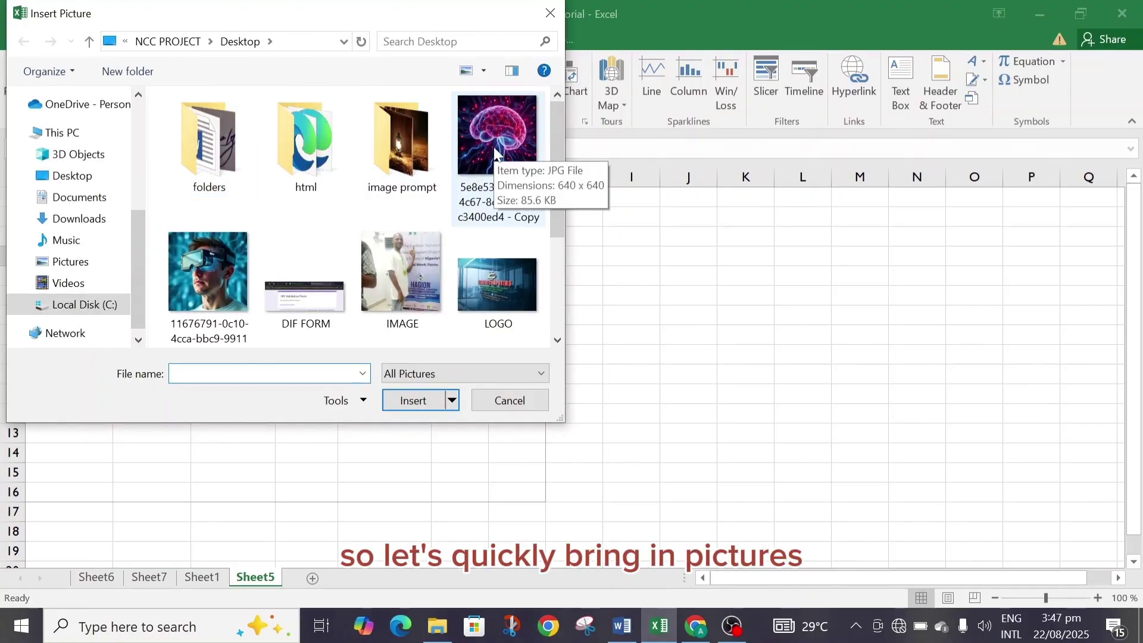
{"action": "left_click", "coordinate": [496, 153]}
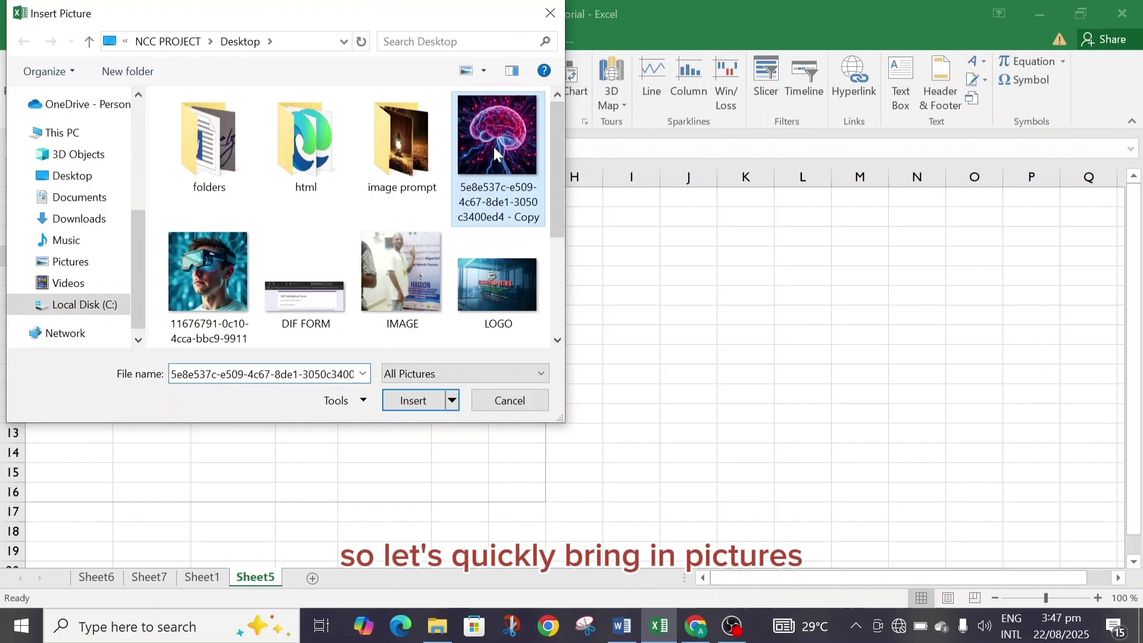
{"action": "left_click", "coordinate": [202, 280], "text": "ctrl"}
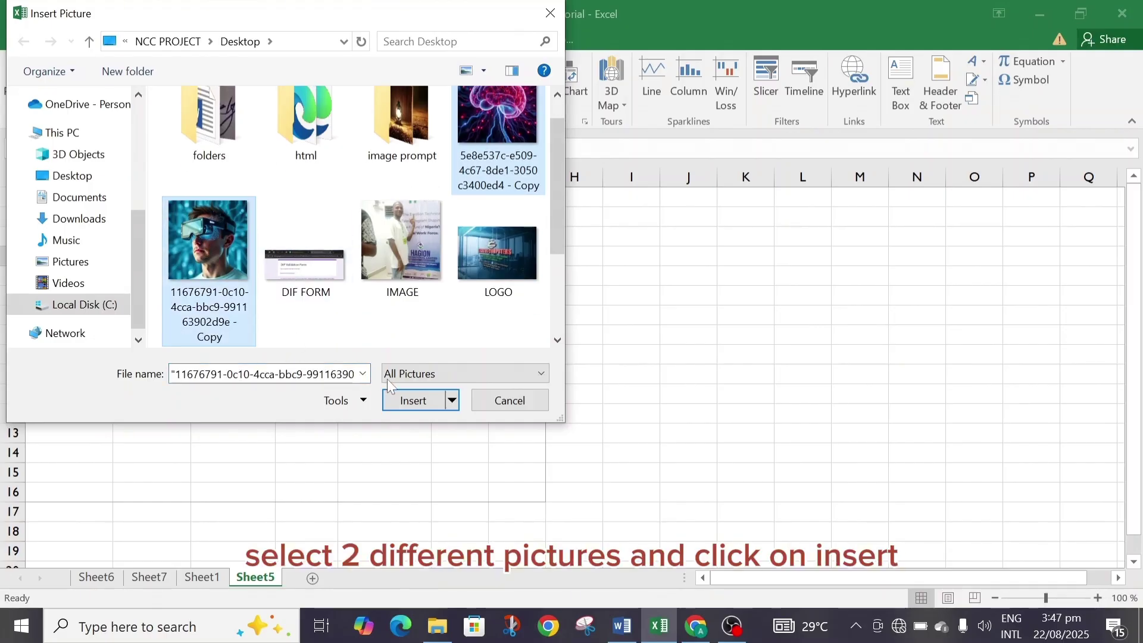
{"action": "left_click", "coordinate": [400, 399]}
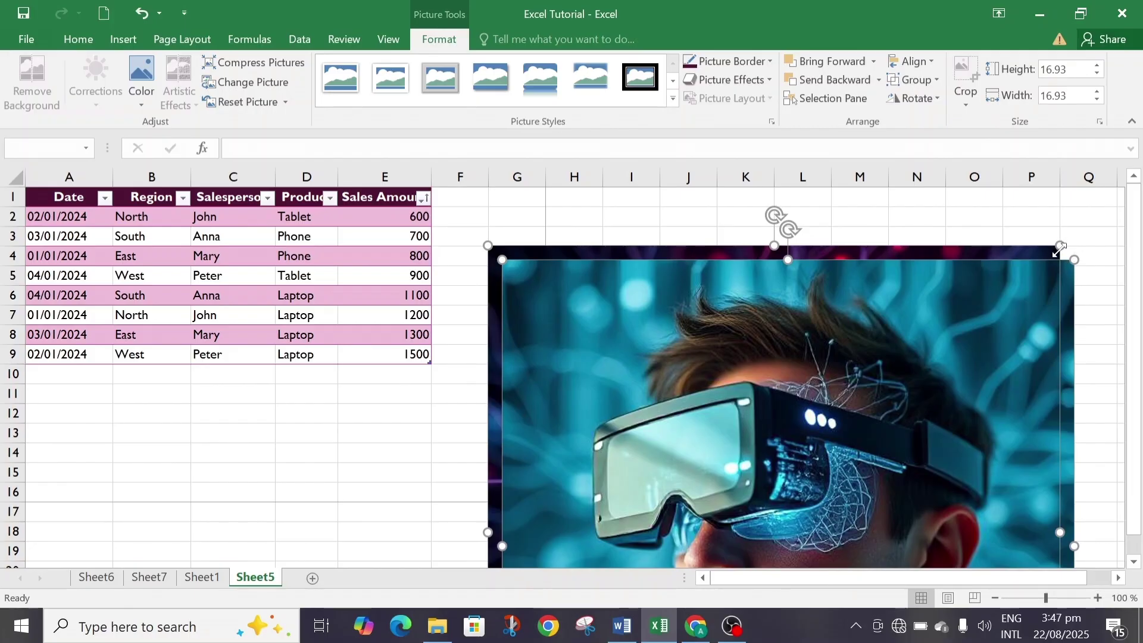
- Shrink both pictures together to about 16.7 in height and width, and the VR headset picture further to about 14.99
{"action": "left_click_drag", "start_coordinate": [1064, 253], "coordinate": [944, 267]}
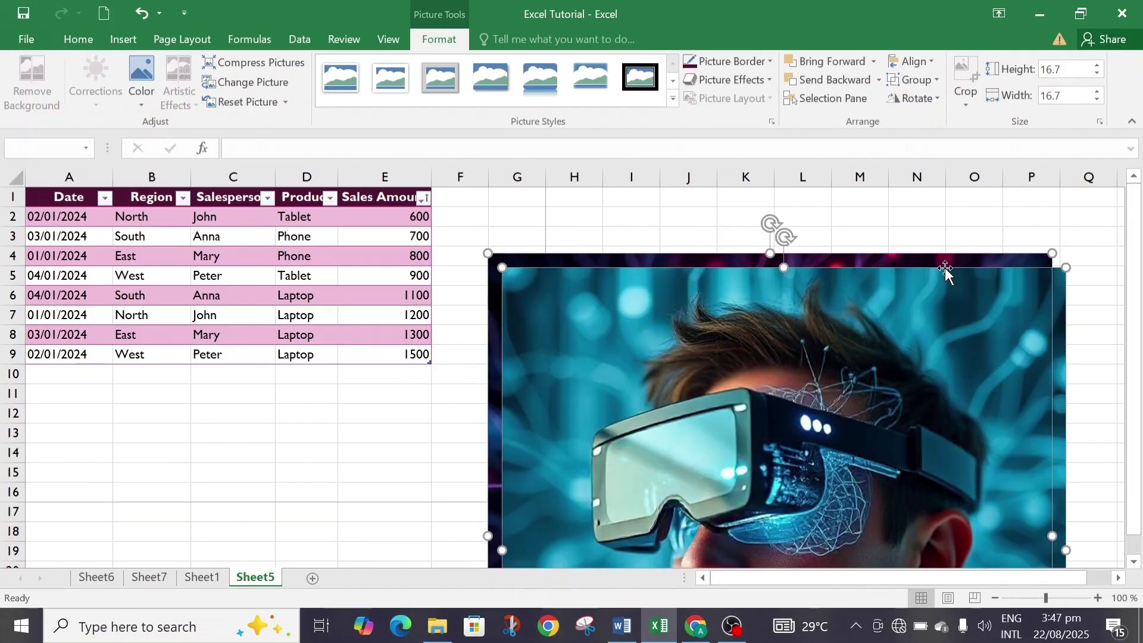
{"action": "left_click", "coordinate": [943, 236]}
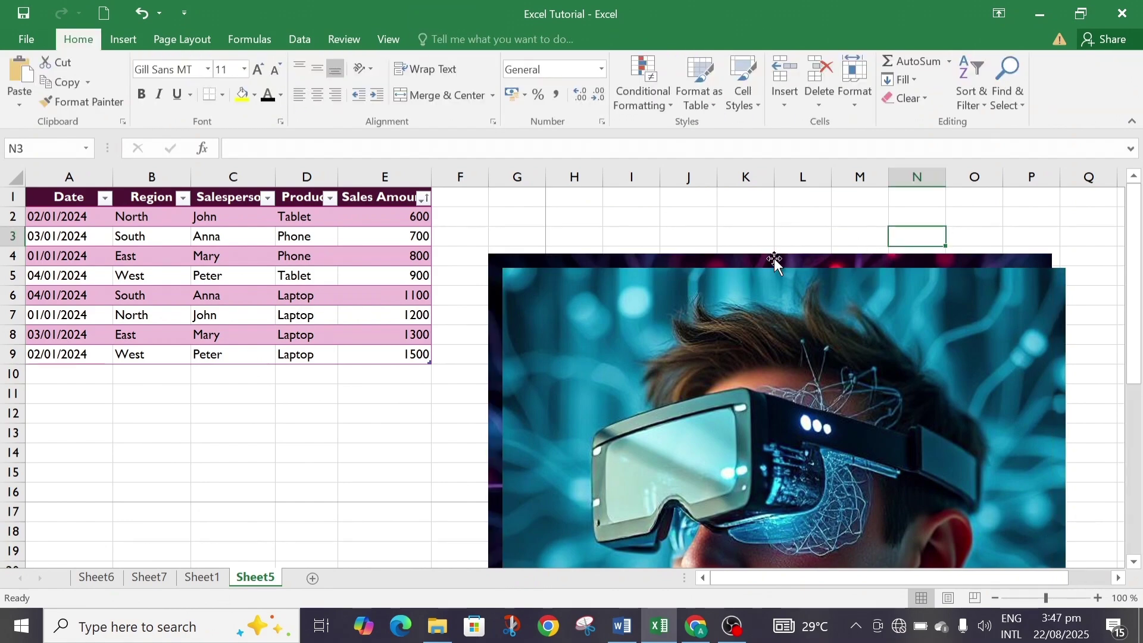
{"action": "left_click", "coordinate": [783, 295]}
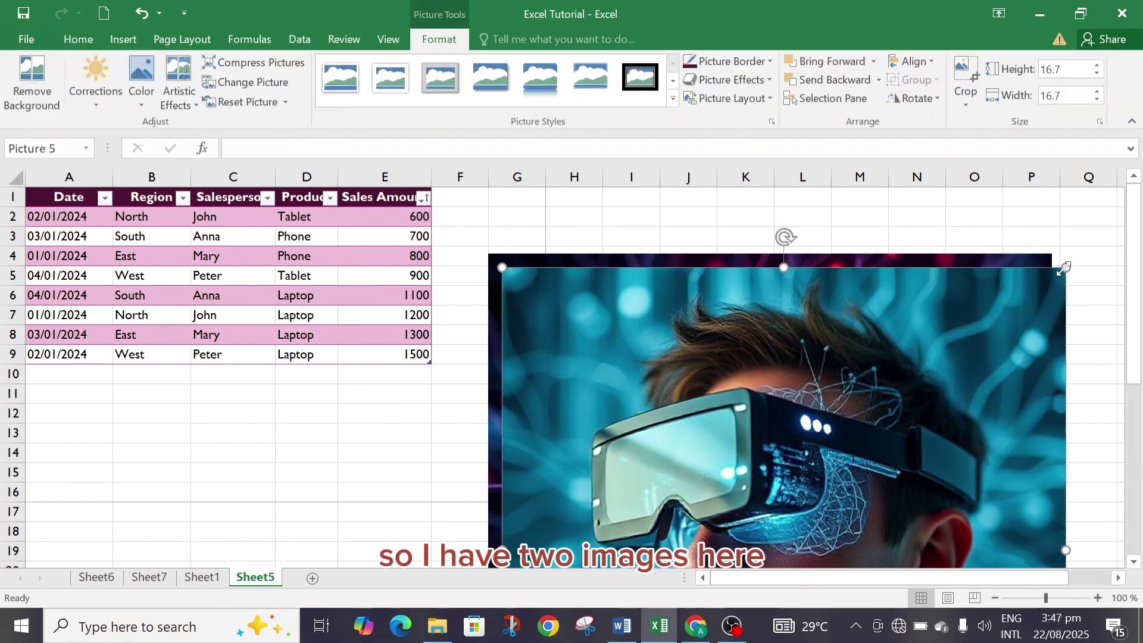
{"action": "left_click_drag", "start_coordinate": [1063, 267], "coordinate": [815, 325]}
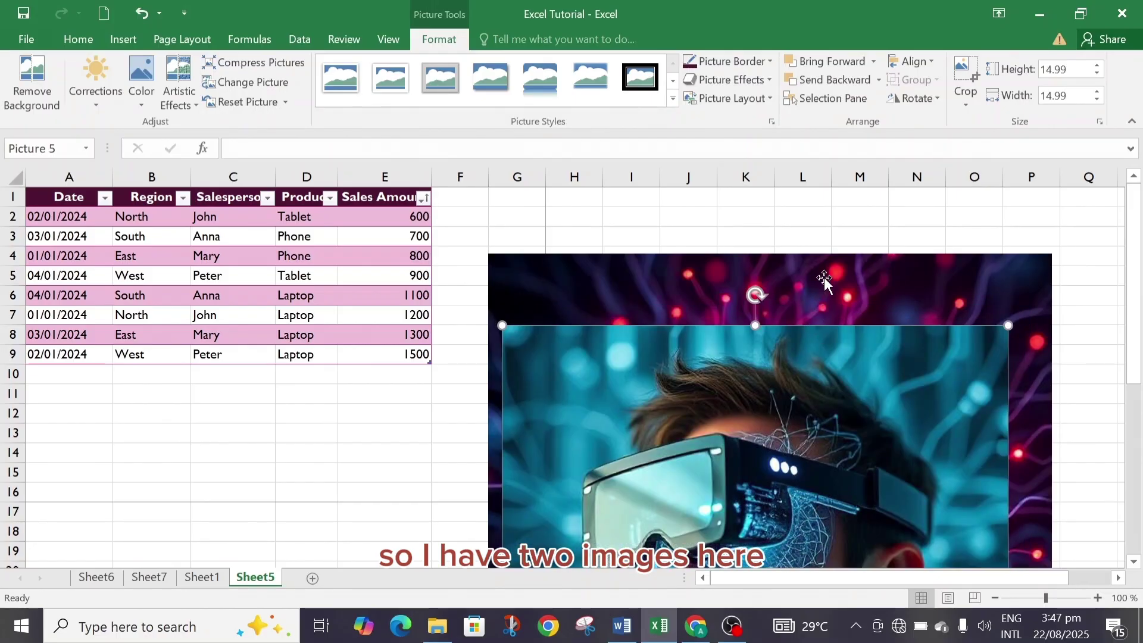
- Move the brain picture up to about row 2 and the VR headset picture over the sales table, overlapping the brain picture
{"action": "left_click_drag", "start_coordinate": [824, 277], "coordinate": [855, 237]}
{"action": "left_click_drag", "start_coordinate": [807, 360], "coordinate": [466, 280]}
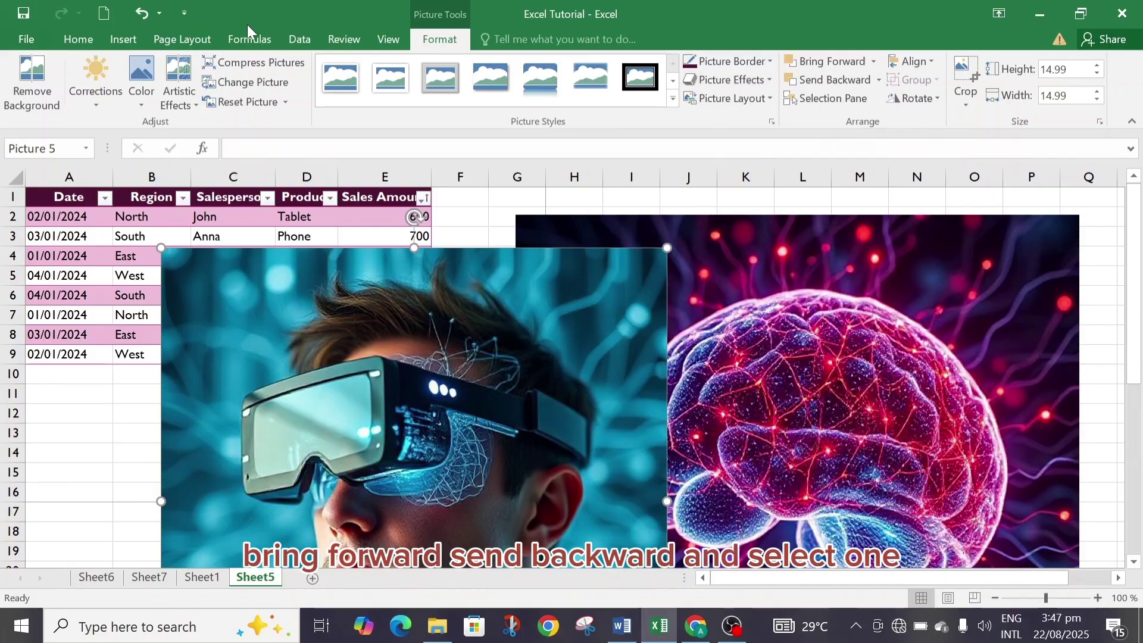
- Send the VR headset picture backward so that it sits behind the glowing brain picture
{"action": "left_click", "coordinate": [180, 39]}
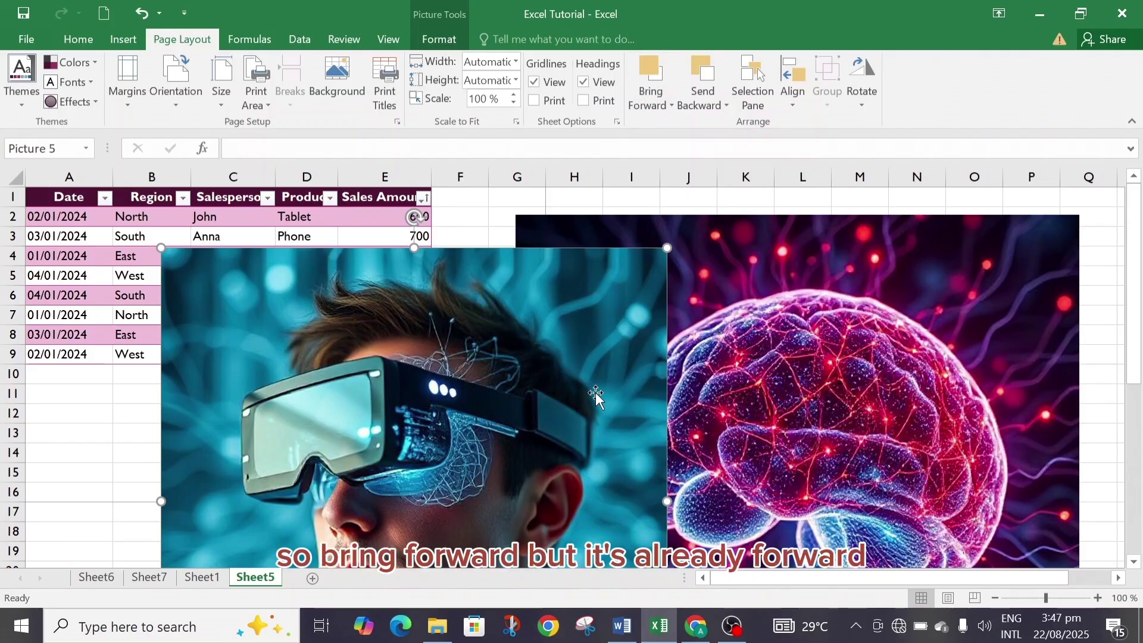
{"action": "left_click", "coordinate": [707, 102]}
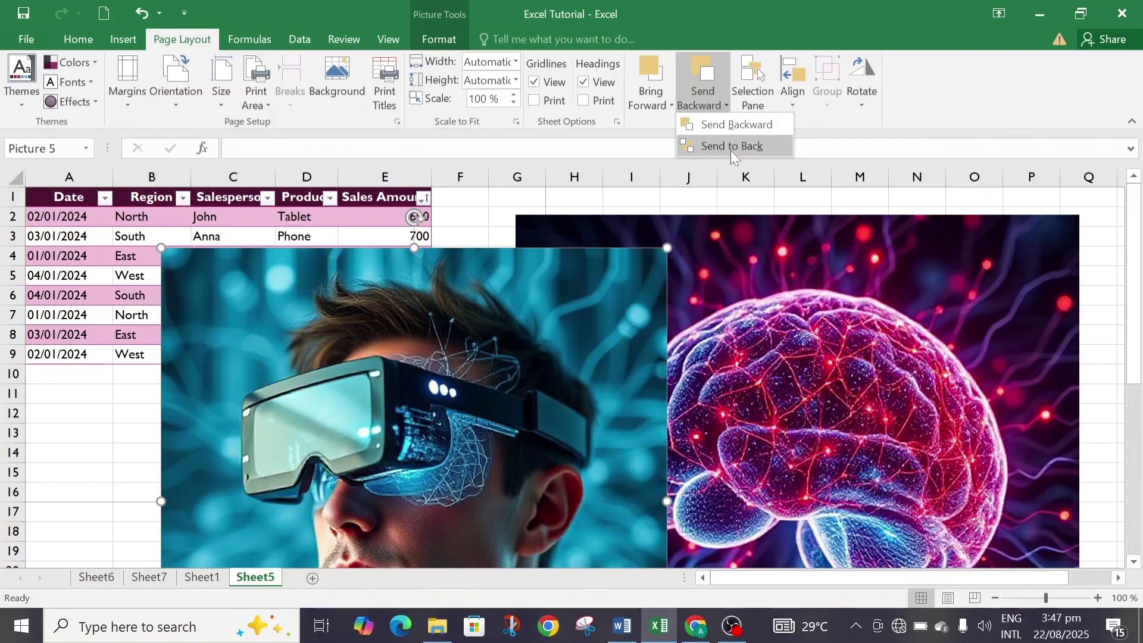
{"action": "left_click", "coordinate": [730, 121]}
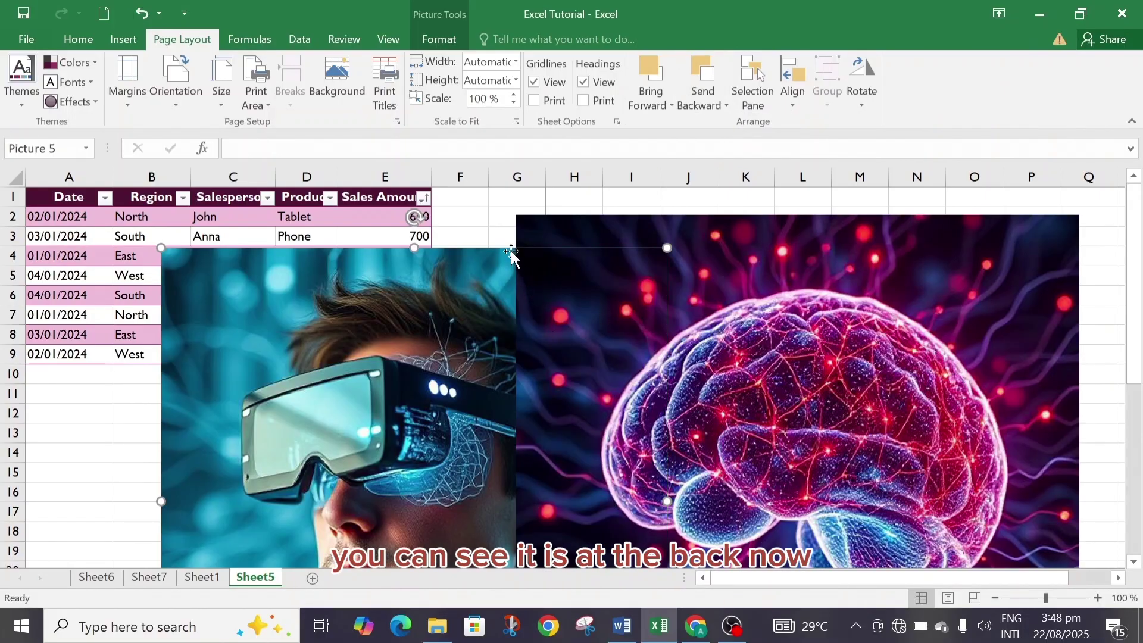
{"action": "left_click", "coordinate": [499, 228]}
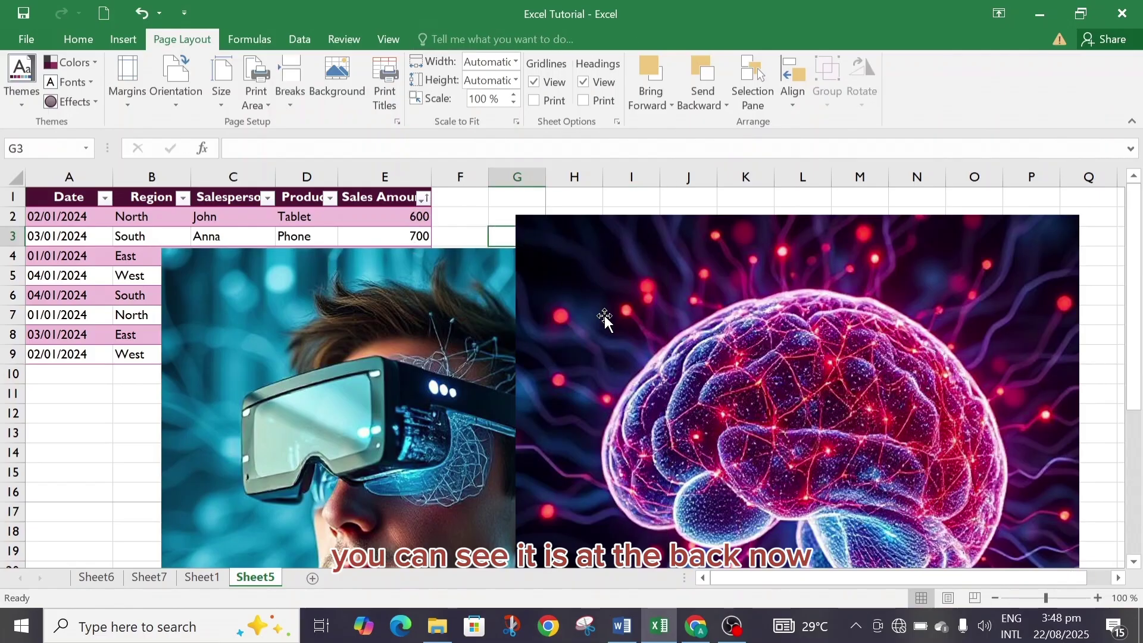
{"action": "left_click", "coordinate": [600, 340]}
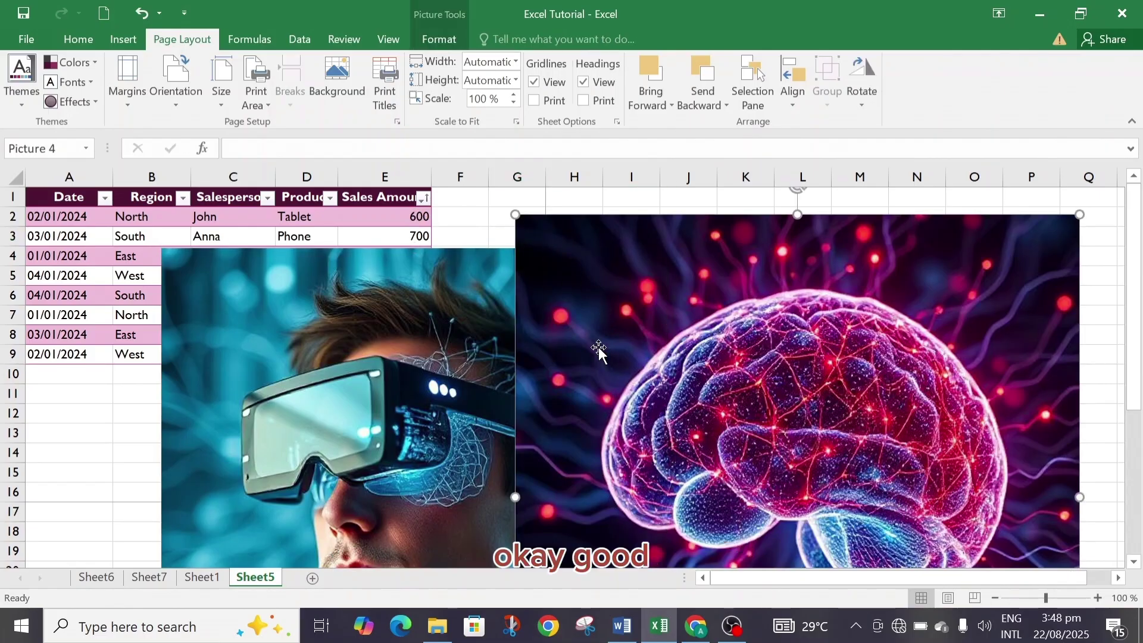
- Bring the VR headset picture to the front, over the brain picture, and view the available alignment options
{"action": "left_click", "coordinate": [481, 287]}
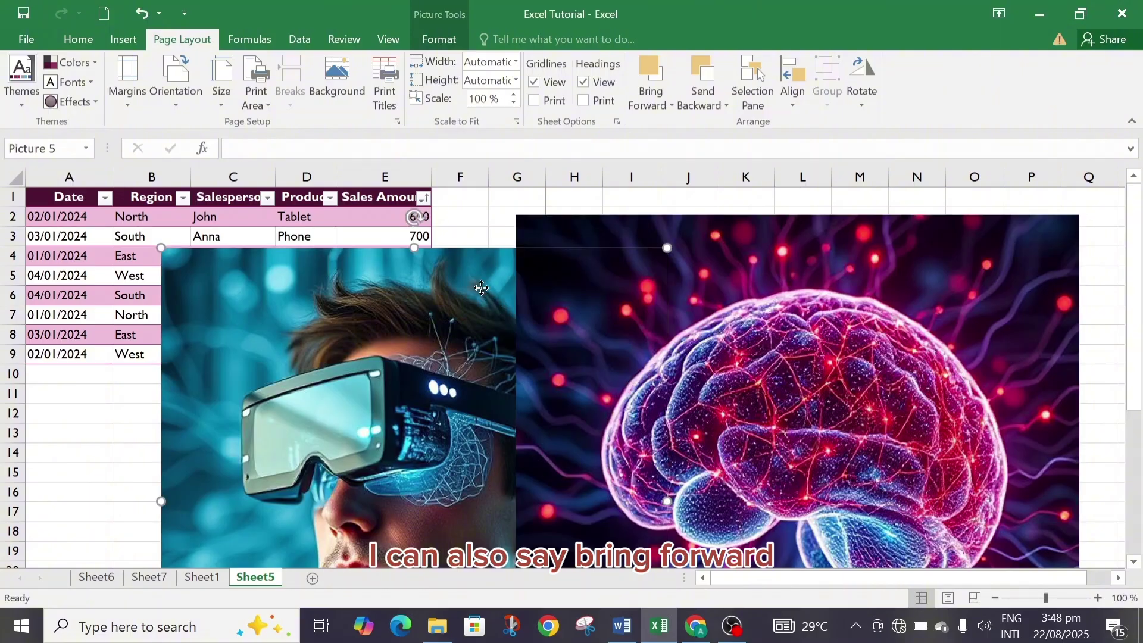
{"action": "left_click", "coordinate": [648, 96]}
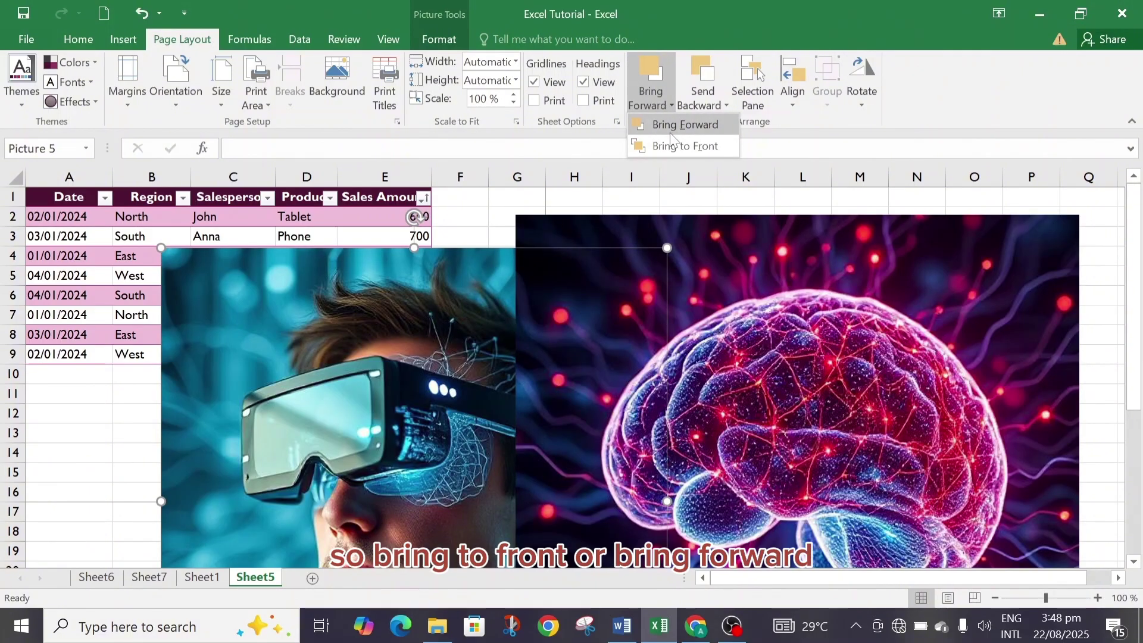
{"action": "left_click", "coordinate": [677, 149]}
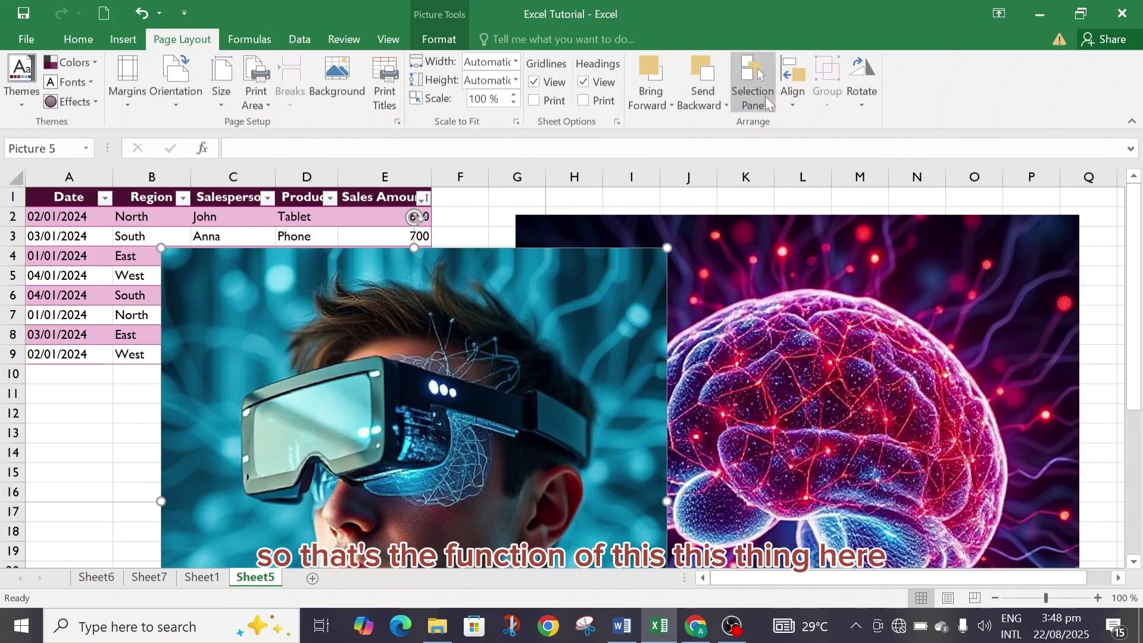
{"action": "left_click", "coordinate": [789, 101]}
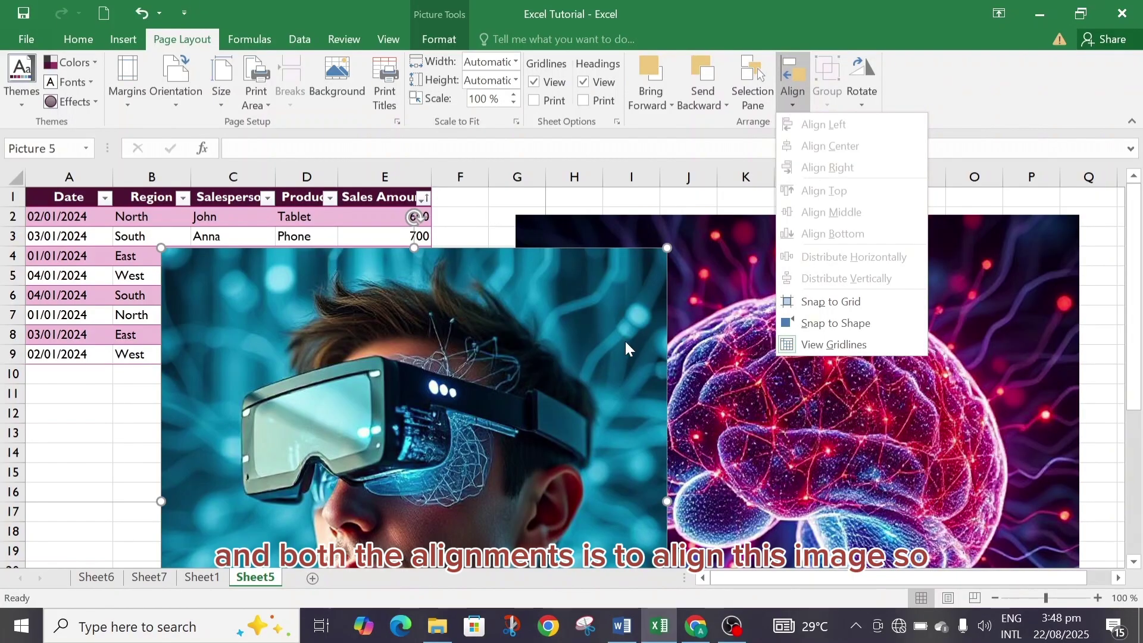
{"action": "left_click", "coordinate": [724, 303]}
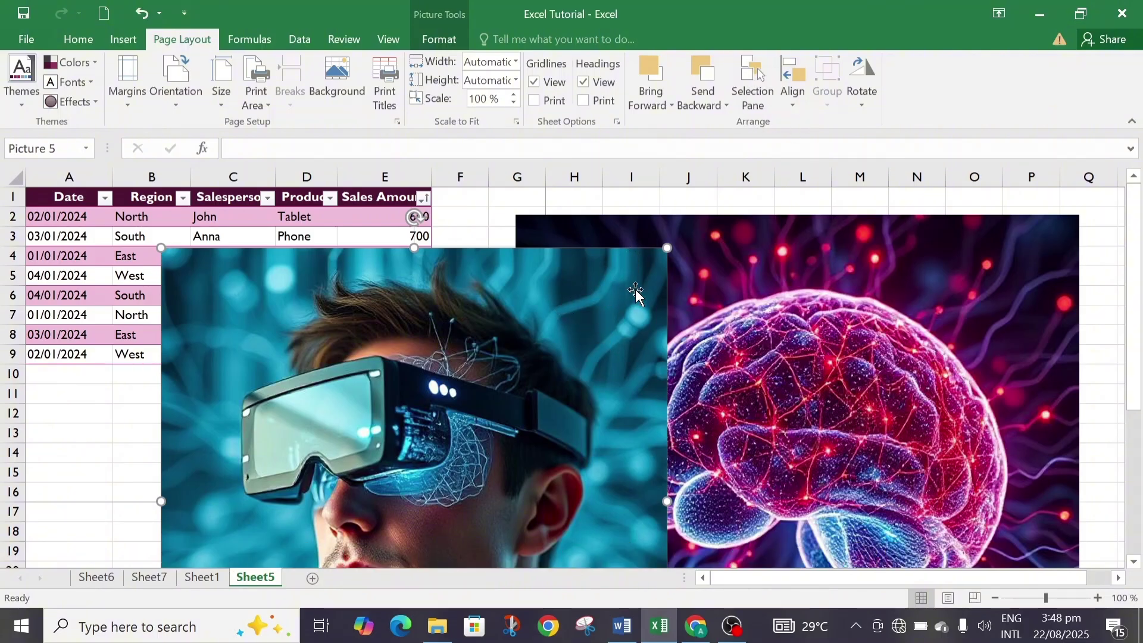
- Rotate the glowing brain picture right by 90°
{"action": "left_click", "coordinate": [720, 271]}
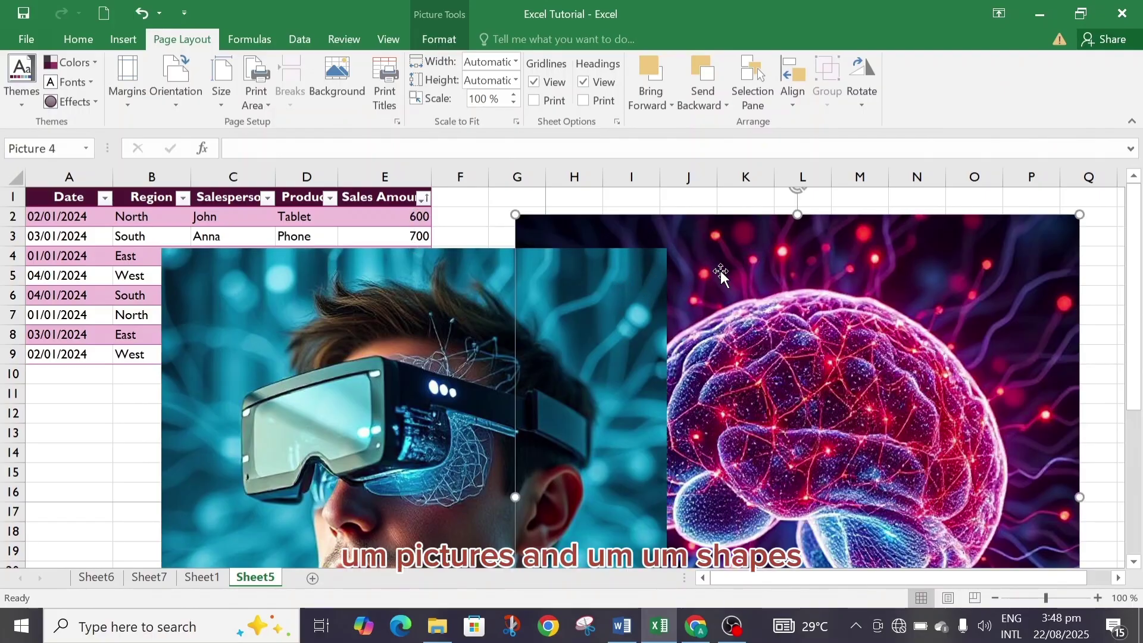
{"action": "left_click", "coordinate": [863, 101]}
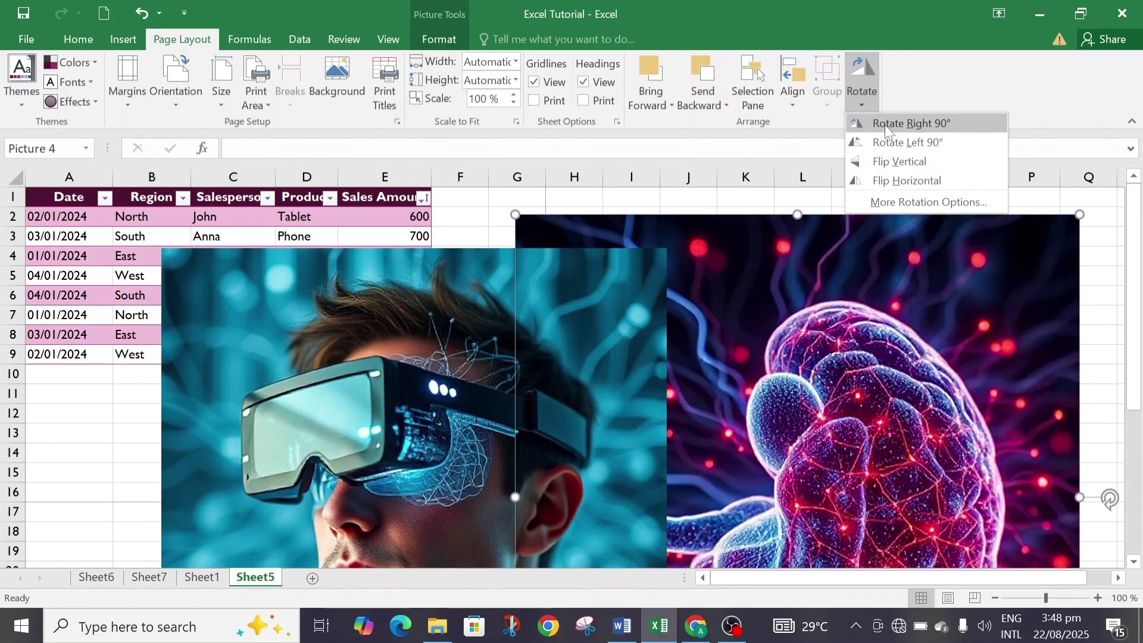
{"action": "left_click", "coordinate": [887, 125]}
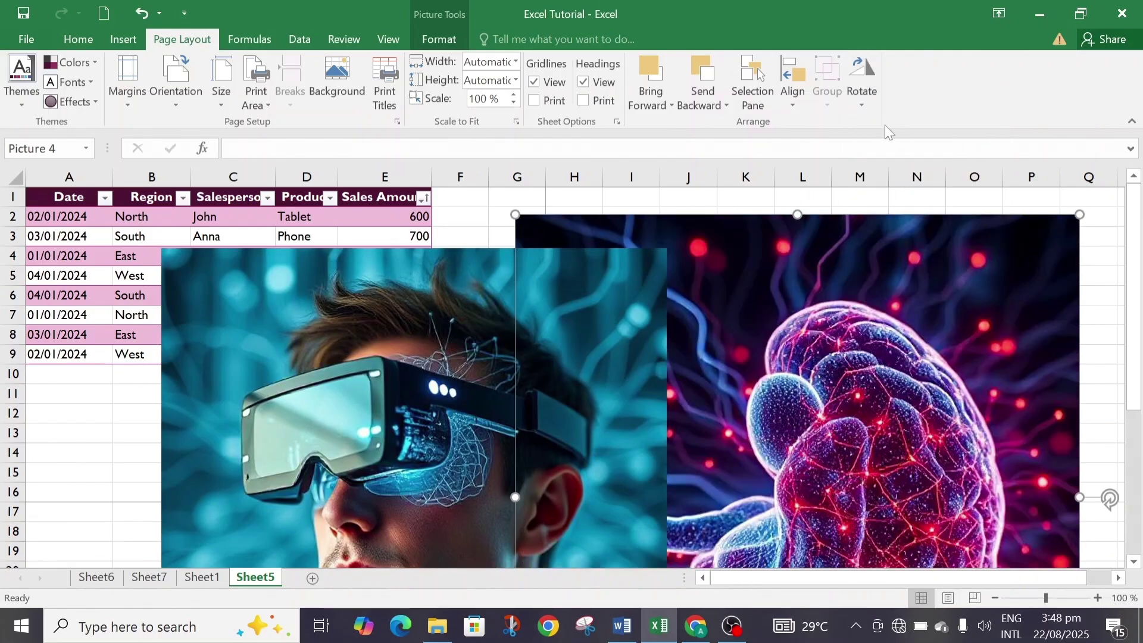
- Flip the VR headset picture vertically
{"action": "left_click", "coordinate": [858, 106]}
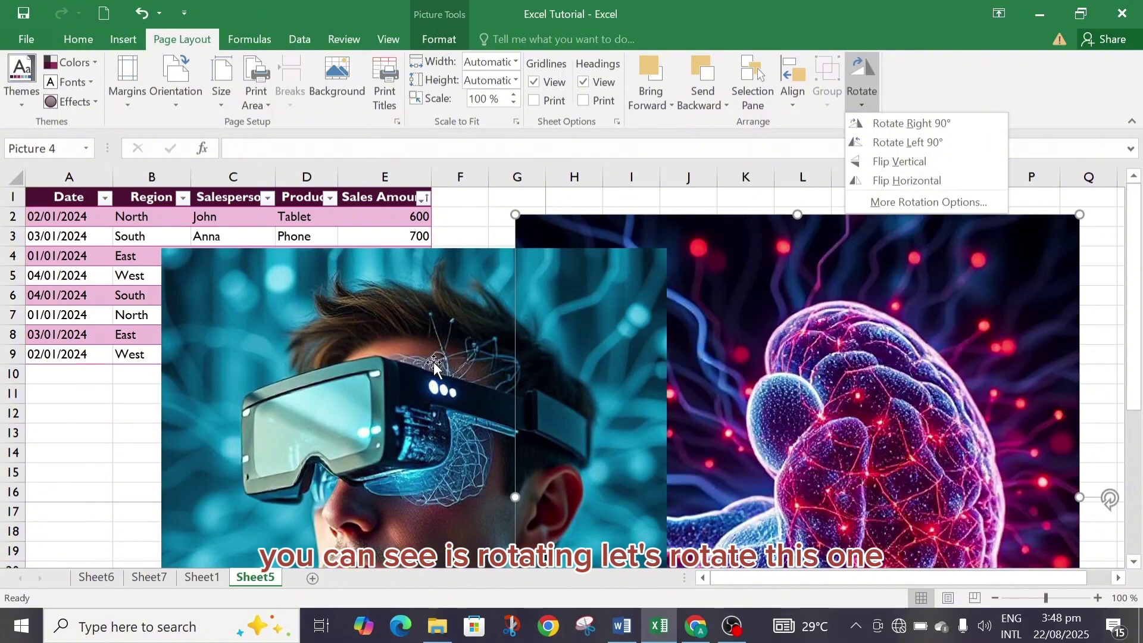
{"action": "left_click", "coordinate": [434, 362]}
{"action": "left_click", "coordinate": [433, 362]}
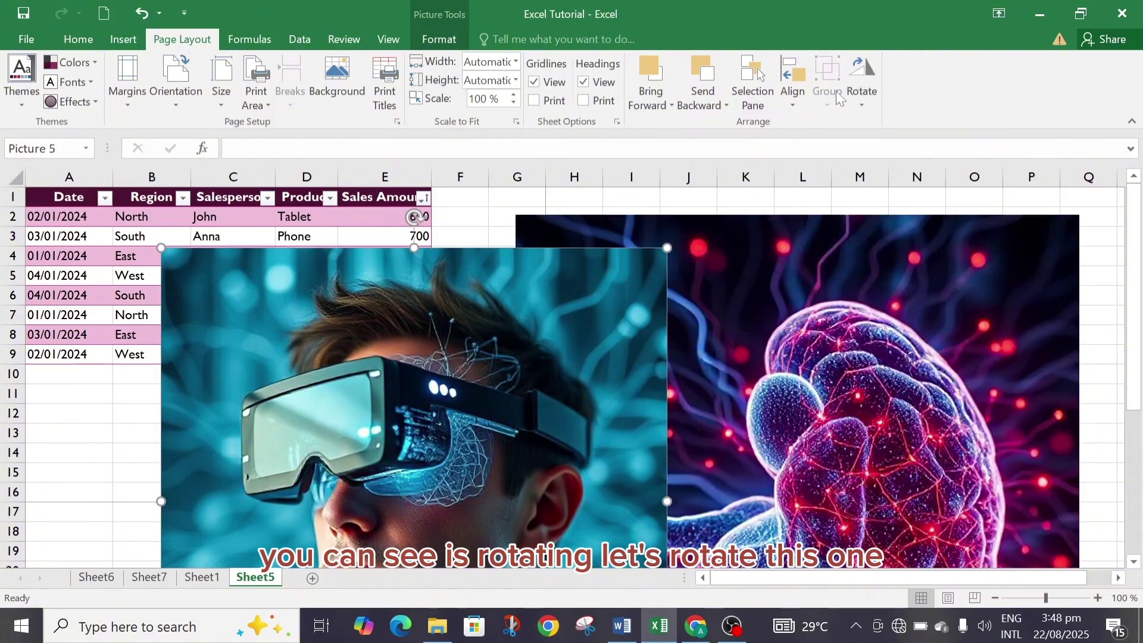
{"action": "left_click", "coordinate": [855, 109]}
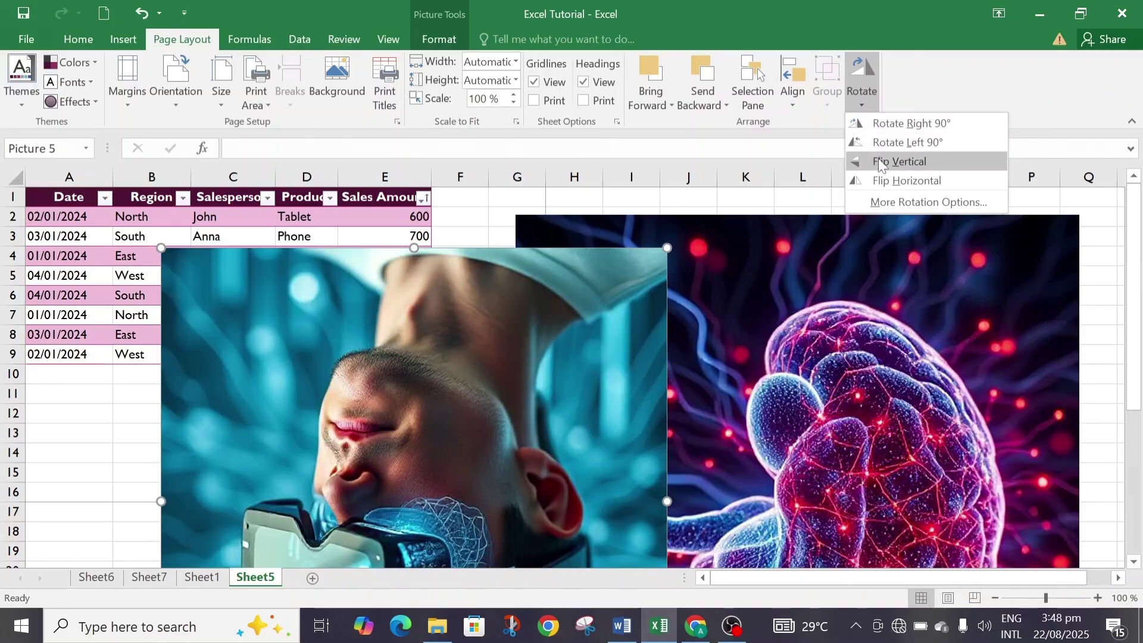
{"action": "left_click", "coordinate": [880, 162]}
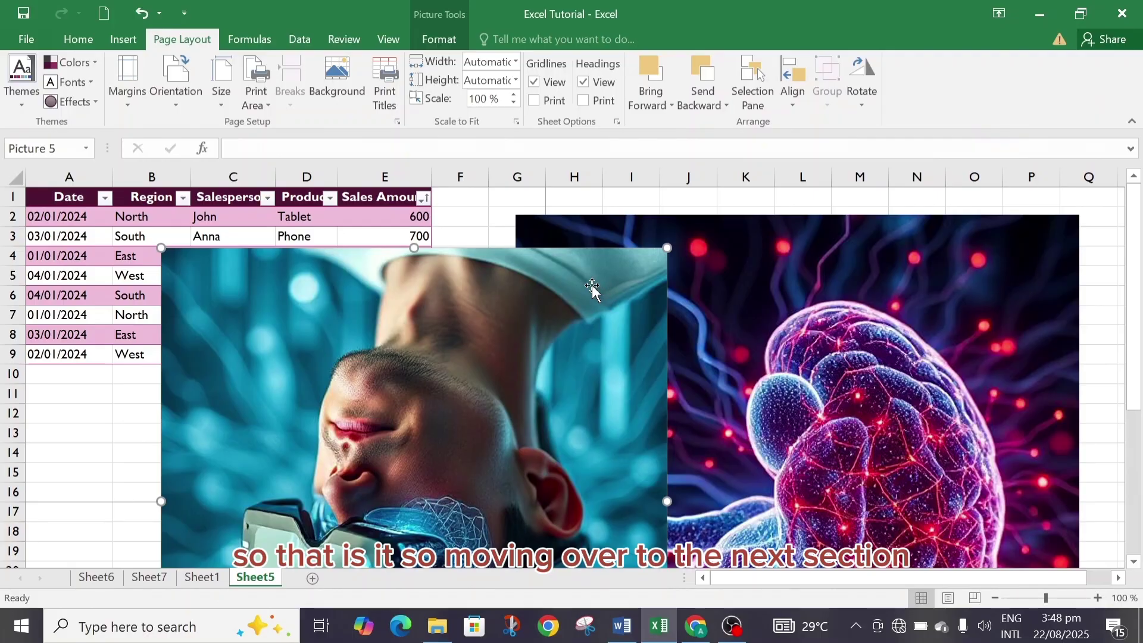